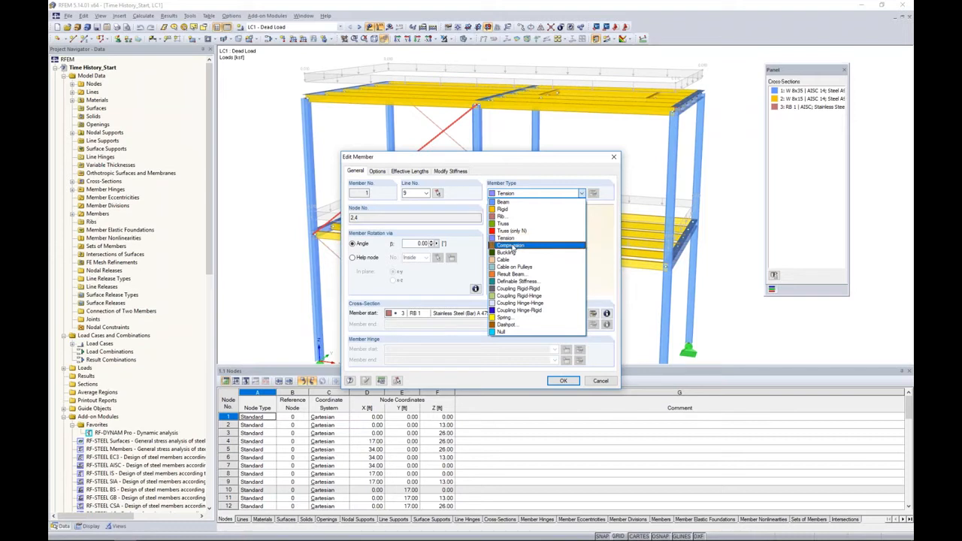
Review the Tension member type of the diagonal bracing member and close its properties without applying changes
click(506, 238)
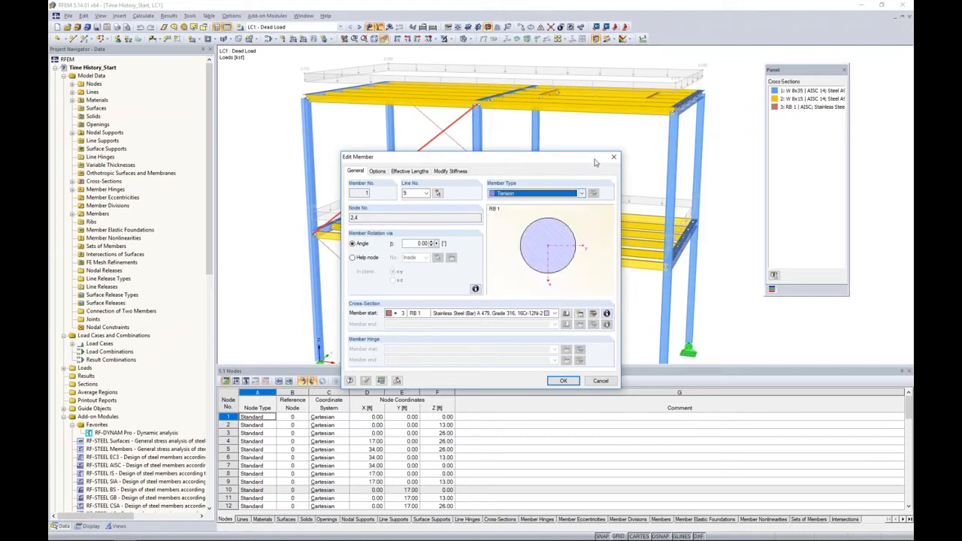
click(601, 382)
ctrl+middle_drag(601, 165, 554, 179)
scroll(576, 180, up, 2)
scroll(578, 175, down, 2)
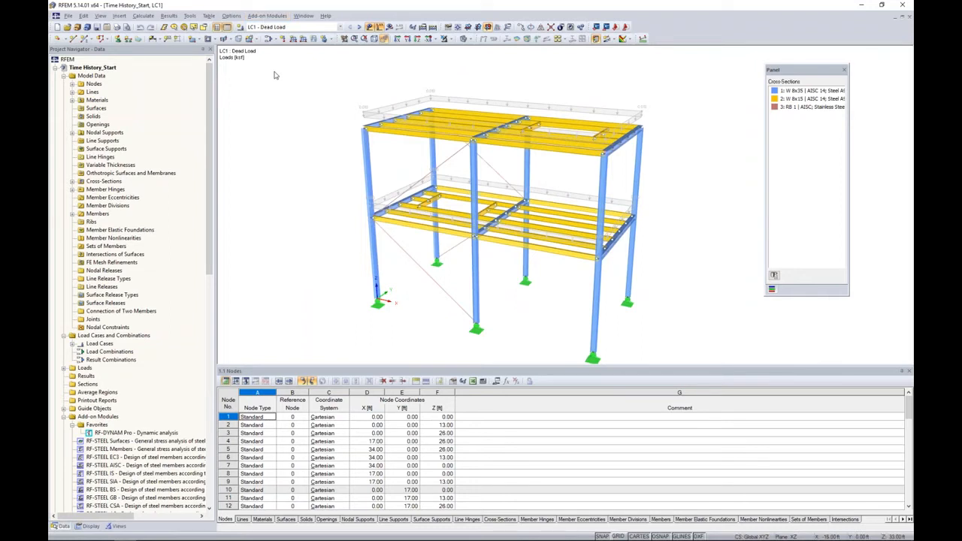
Display the generated dead loads of LC1 separately as individual member loads
right_click(517, 106)
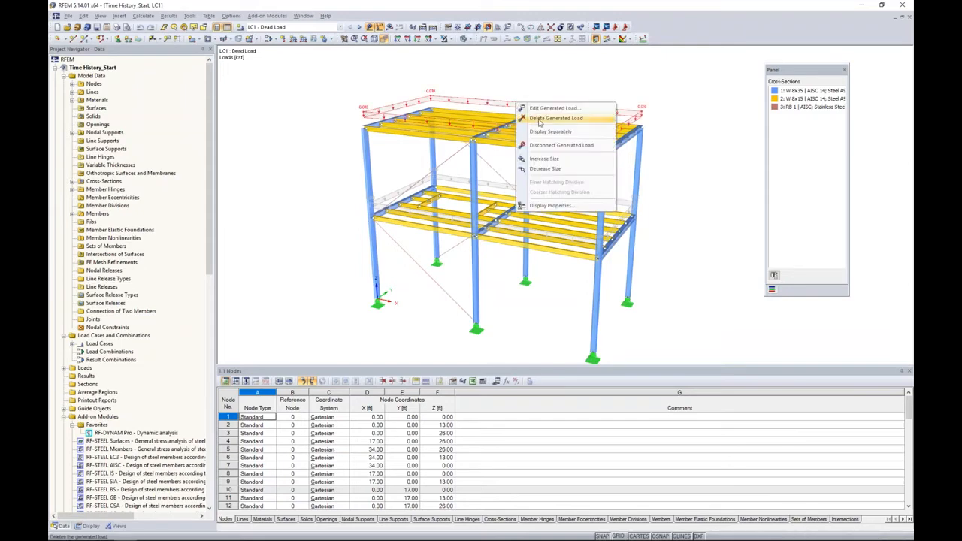
click(538, 122)
ctrl+middle_drag(683, 167, 687, 188)
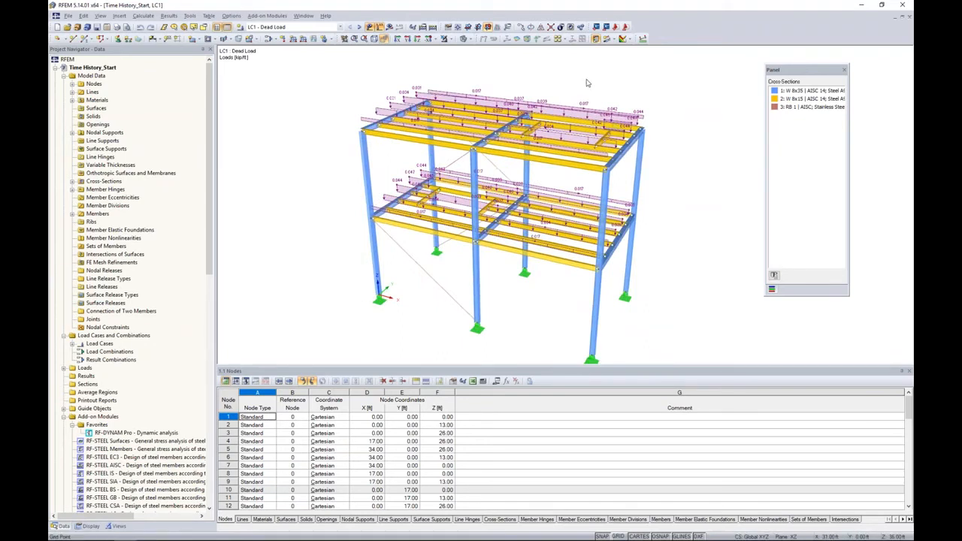
Switch to load case LC2 - Dead Load Machines and examine the machine loads on both levels of the frame
click(360, 27)
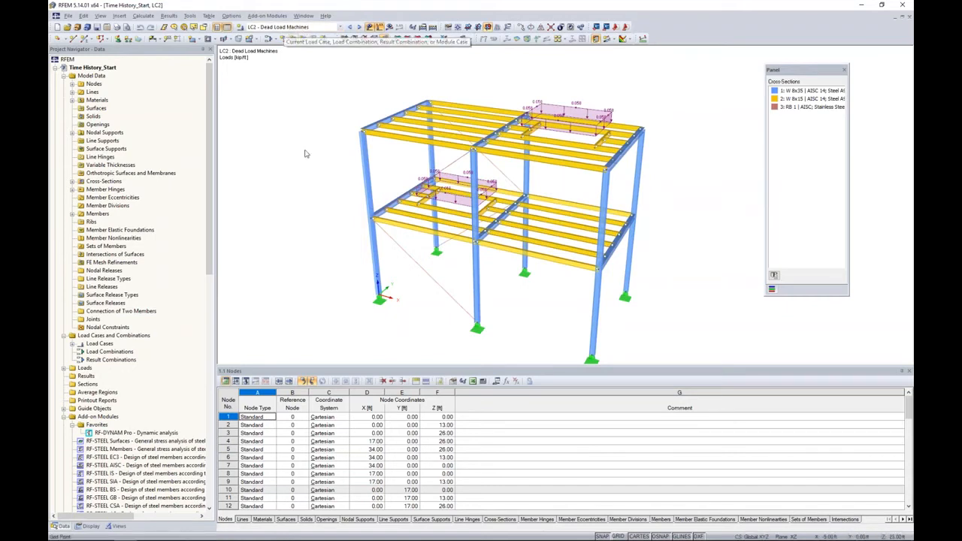
ctrl+middle_drag(315, 190, 307, 129)
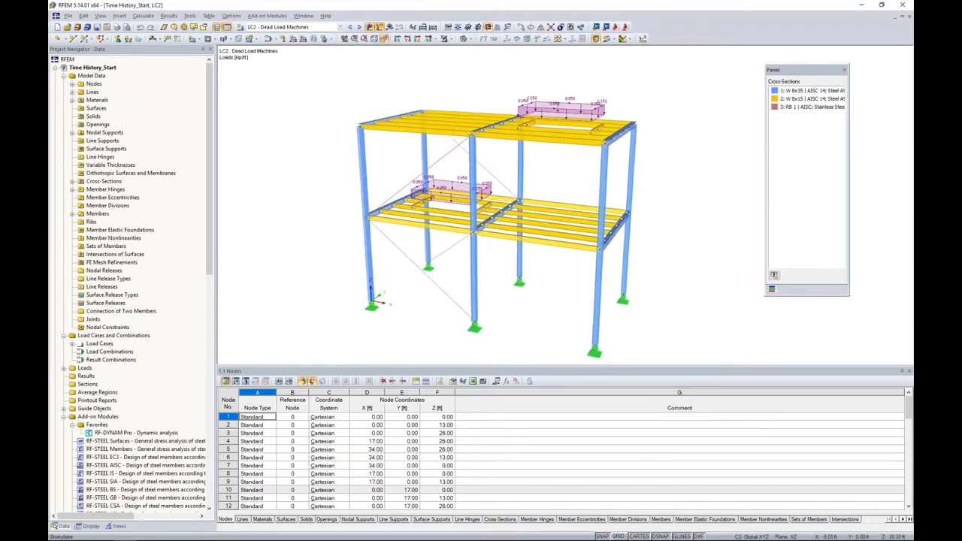
middle_drag(309, 164, 297, 153)
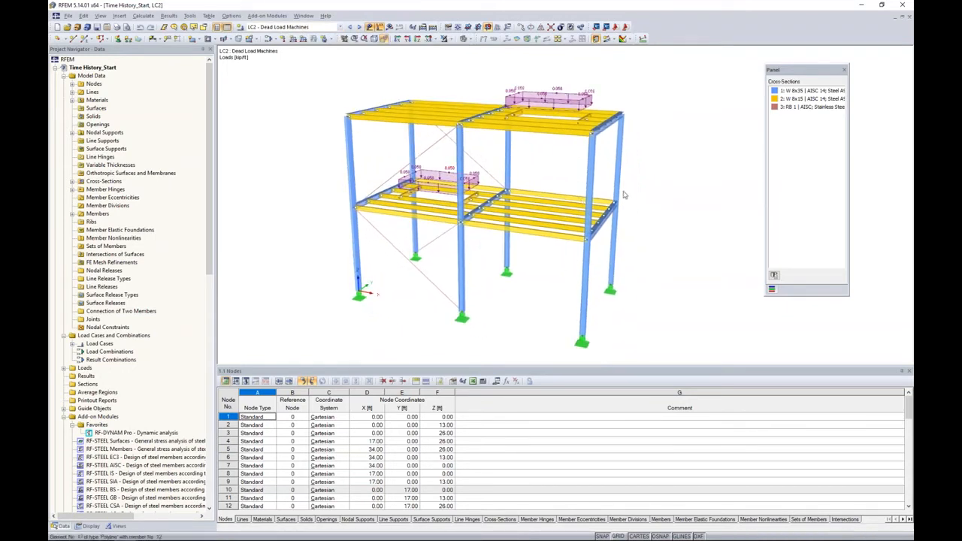
ctrl+middle_drag(675, 181, 639, 177)
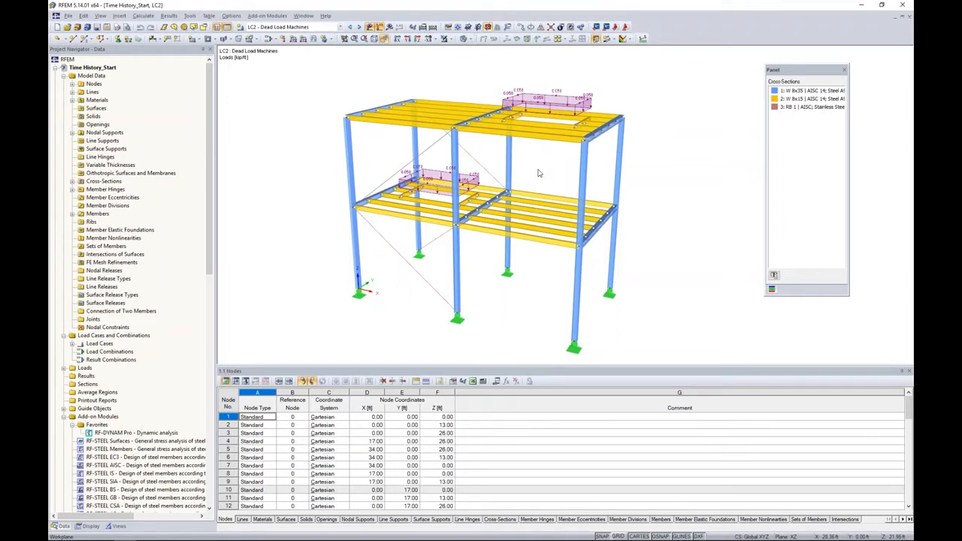
scroll(615, 106, up, 2)
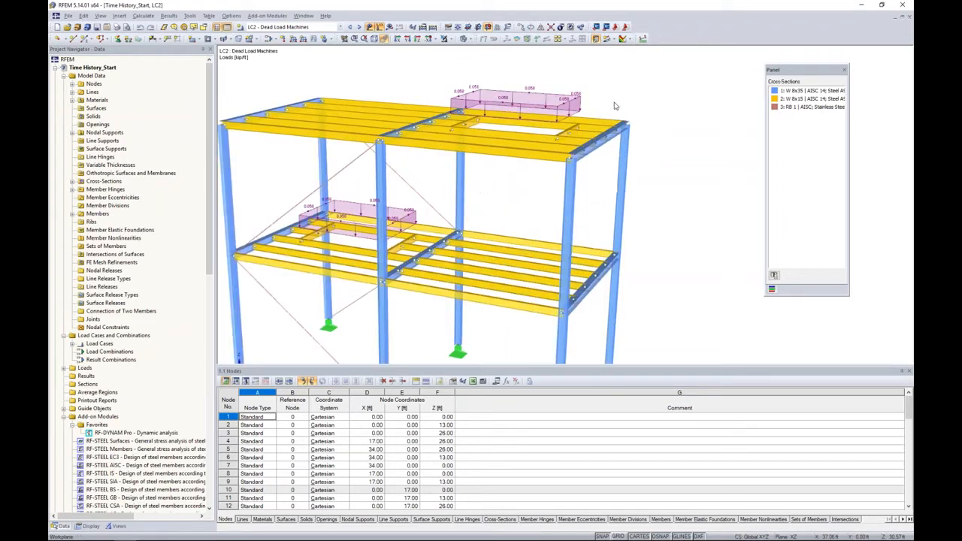
ctrl+middle_drag(616, 106, 610, 104)
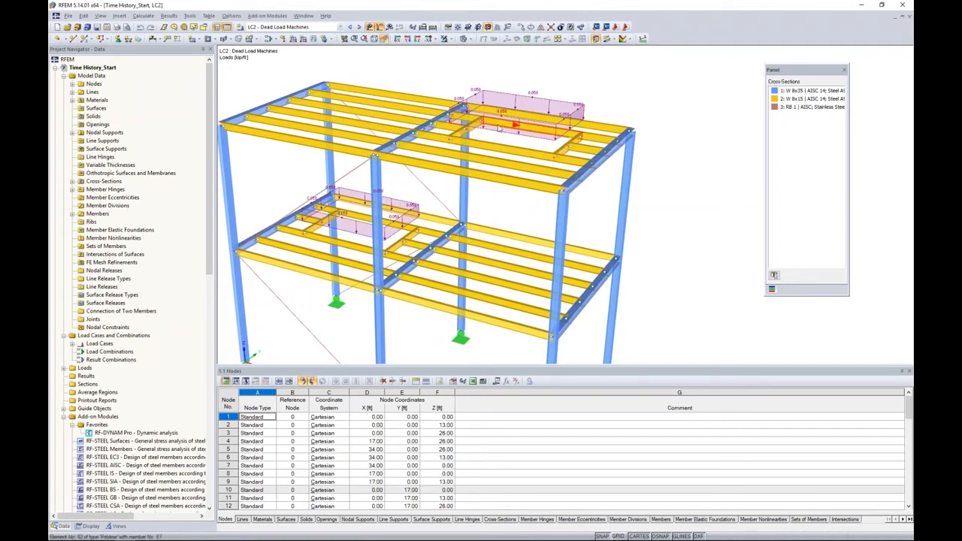
ctrl+middle_drag(636, 108, 475, 82)
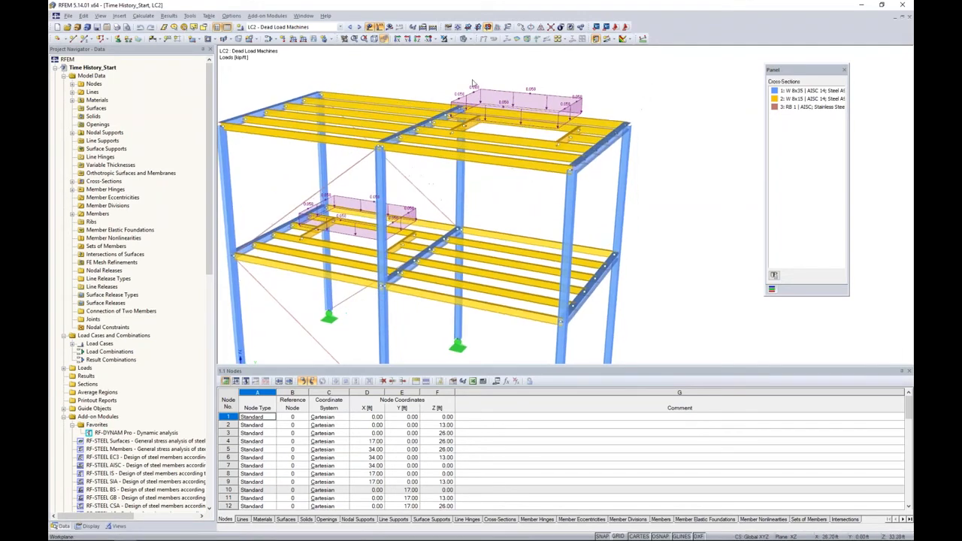
ctrl+middle_drag(673, 150, 549, 185)
scroll(589, 182, down, 2)
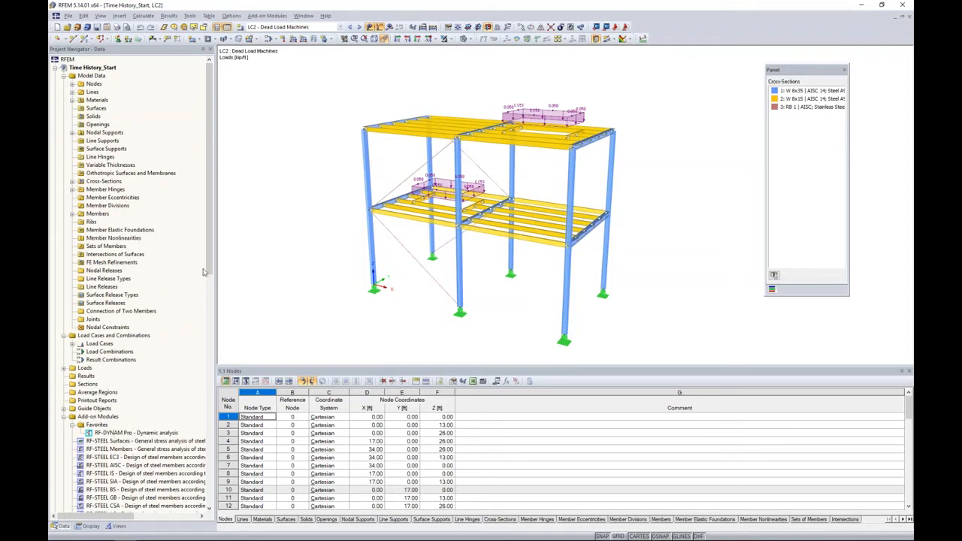
Open the RF-DYNAM Pro add-on module and activate mass combinations in addition to natural vibrations
drag(206, 273, 236, 110)
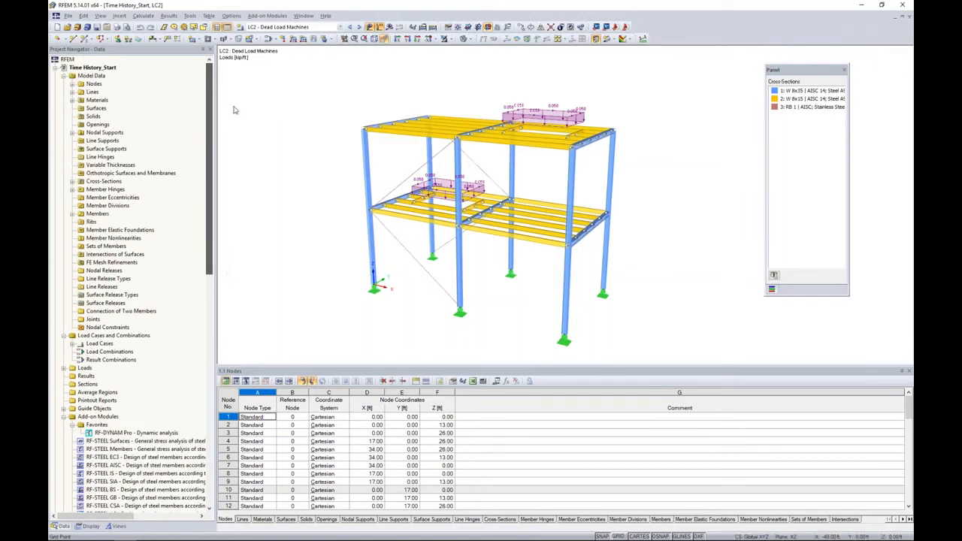
click(263, 15)
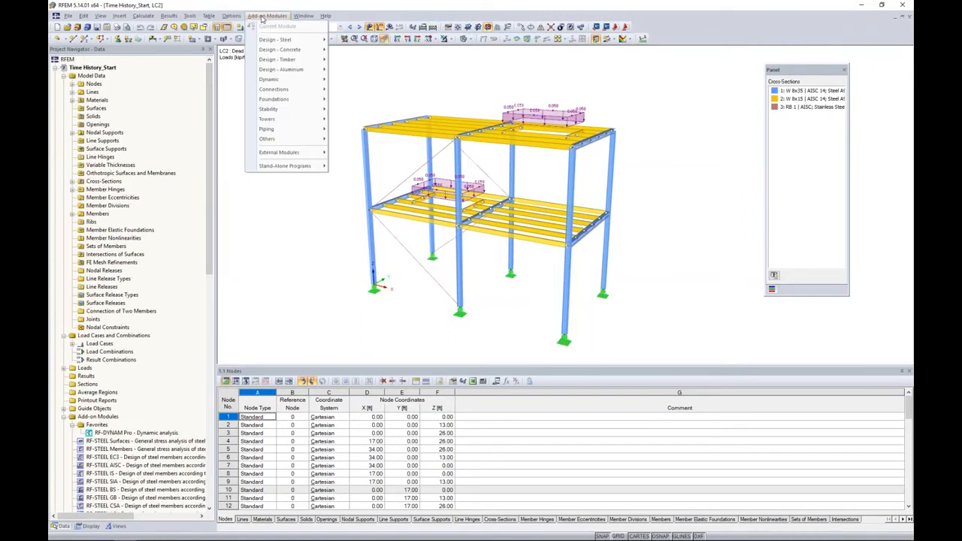
key(Escape)
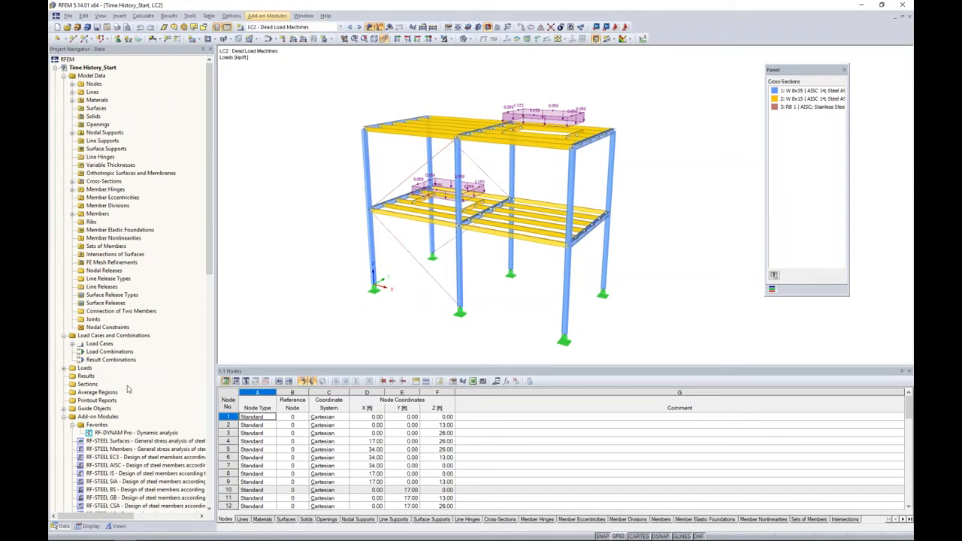
double_click(120, 433)
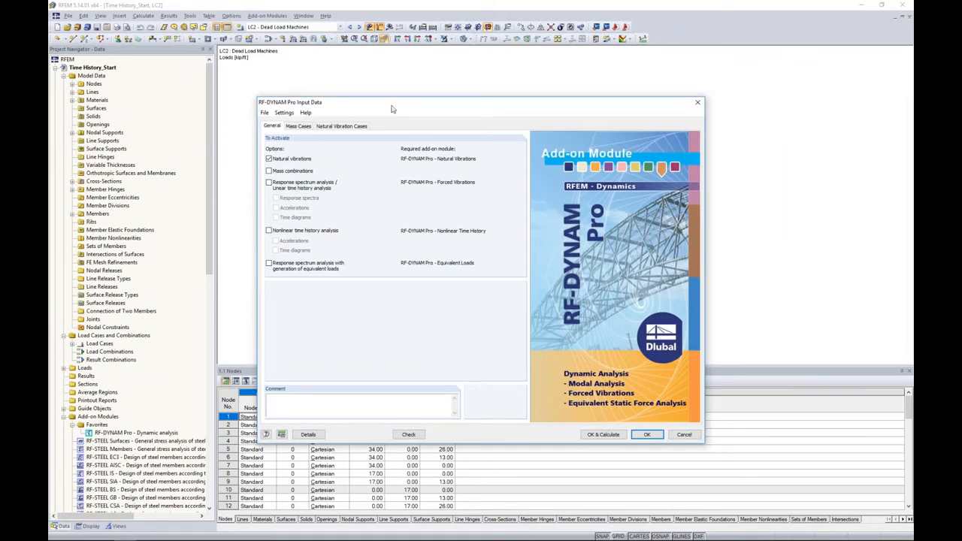
drag(393, 106, 406, 84)
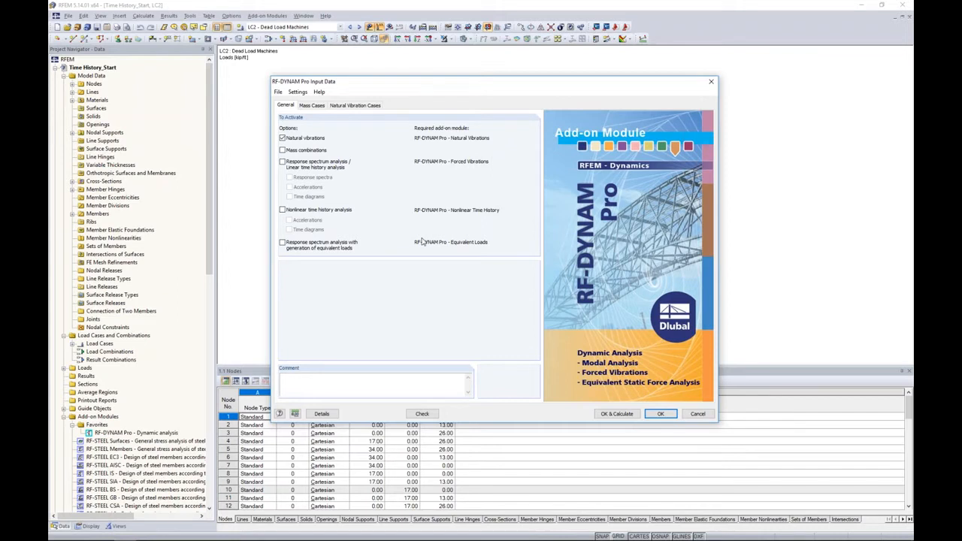
drag(501, 89, 502, 218)
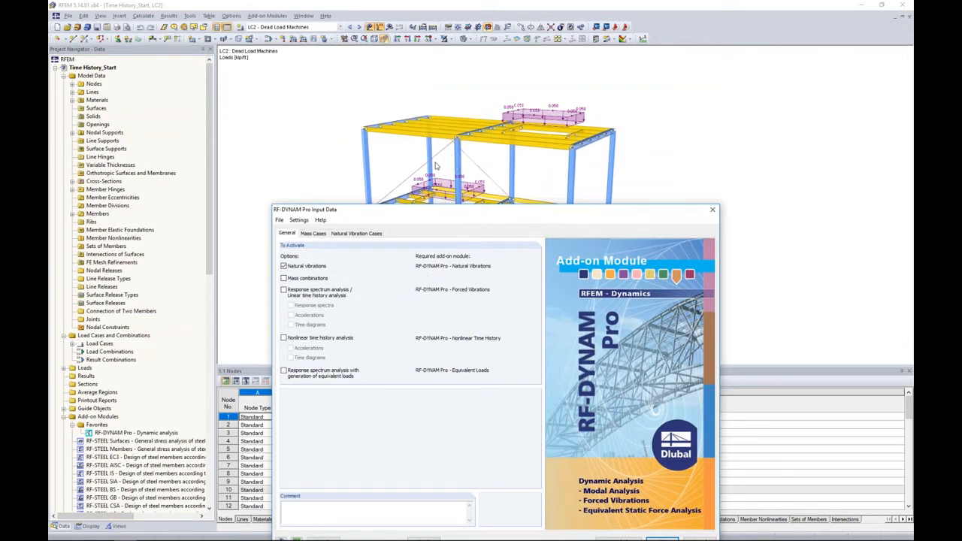
drag(438, 214, 432, 111)
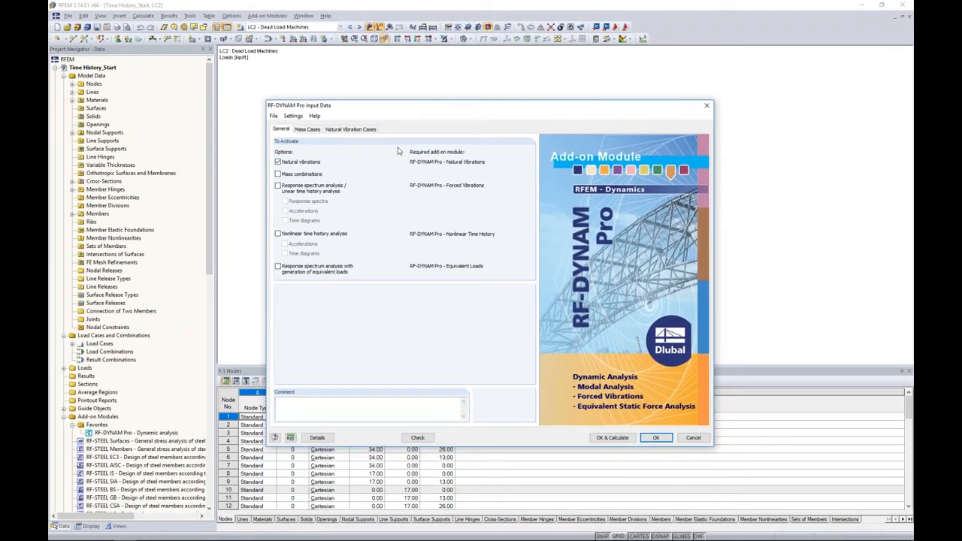
click(278, 162)
click(277, 174)
Define mass case MC1 as "DL Structure" without self-weight, taking its masses from the force components of LC1 - Dead Load
click(307, 130)
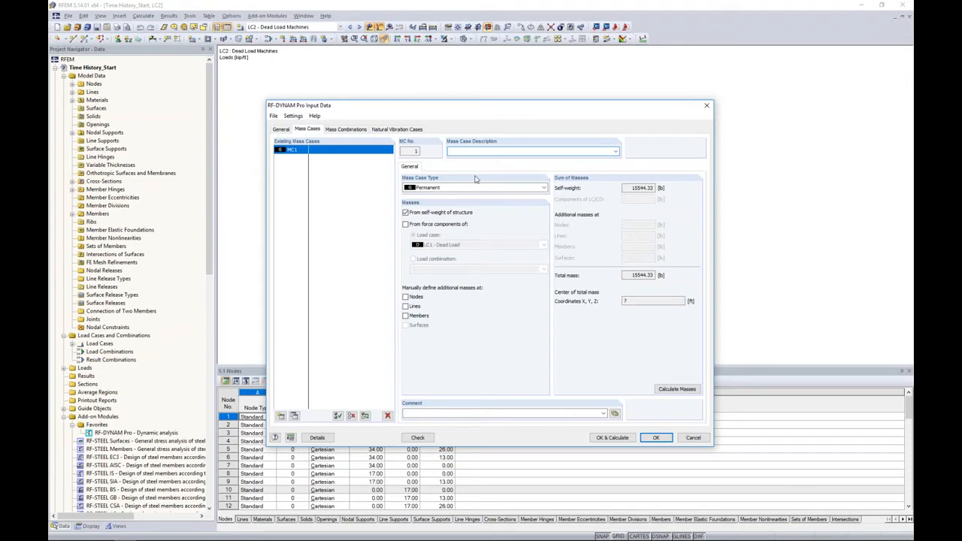
text(DL Structure)
click(406, 214)
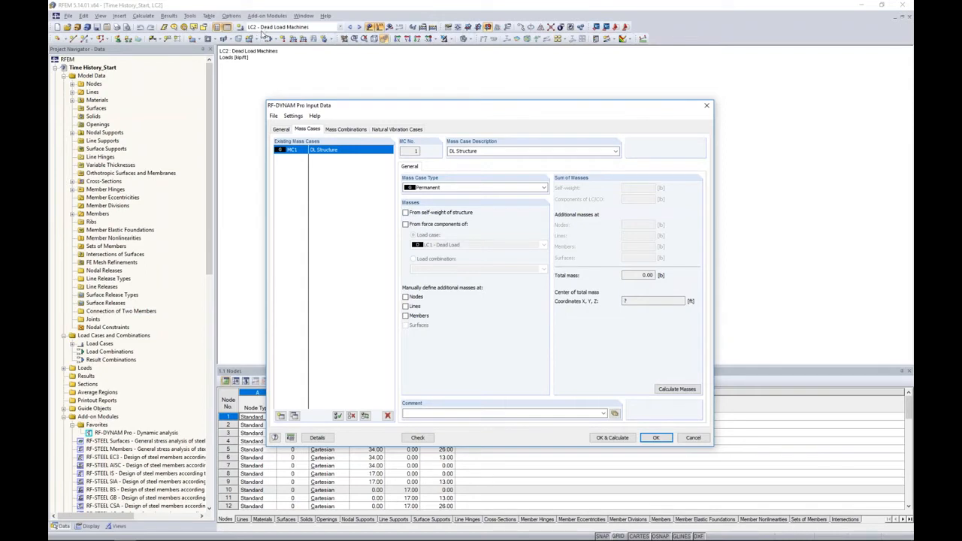
click(405, 224)
click(431, 246)
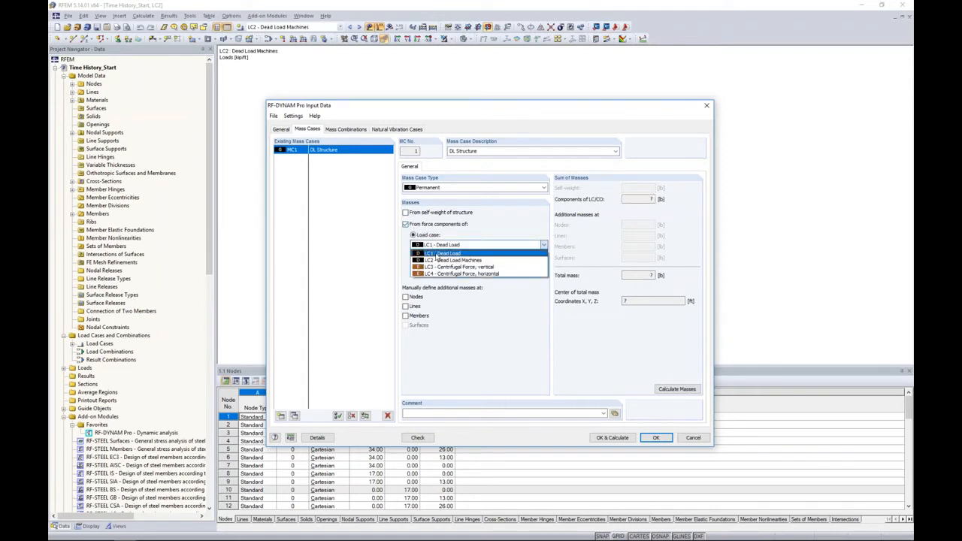
click(438, 256)
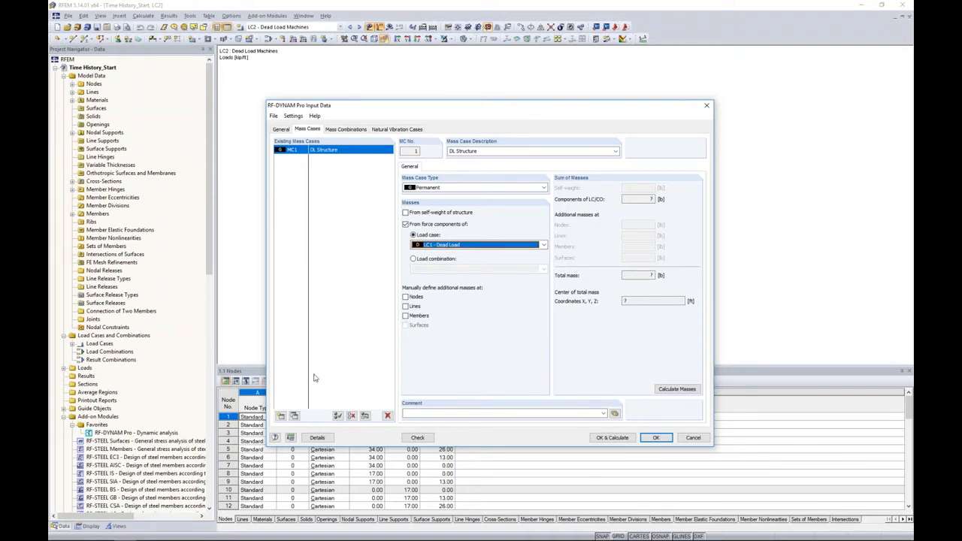
Copy mass case MC1, describe the copy as "DL Machines" and take its masses from LC2 - Dead Load Machines
click(294, 416)
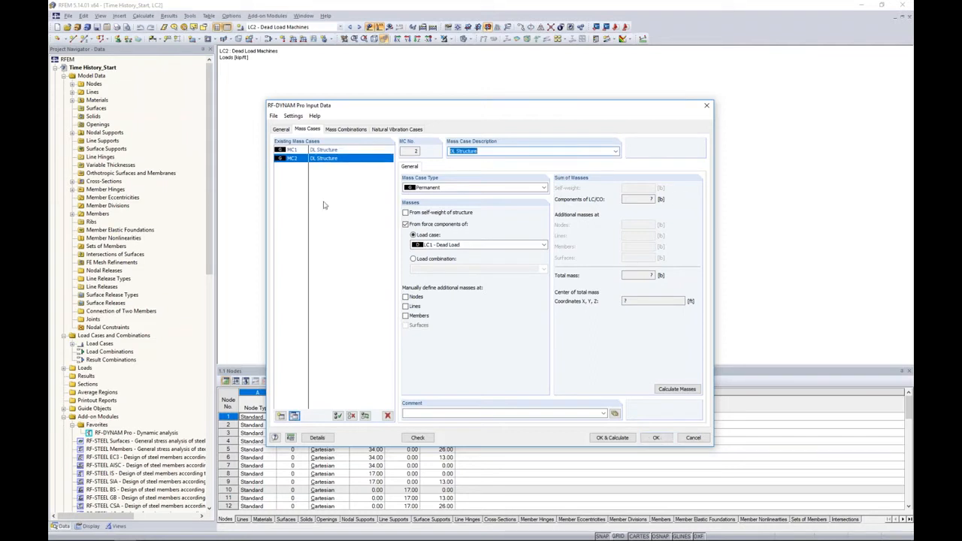
double_click(467, 151)
text(Machines)
click(478, 244)
click(457, 260)
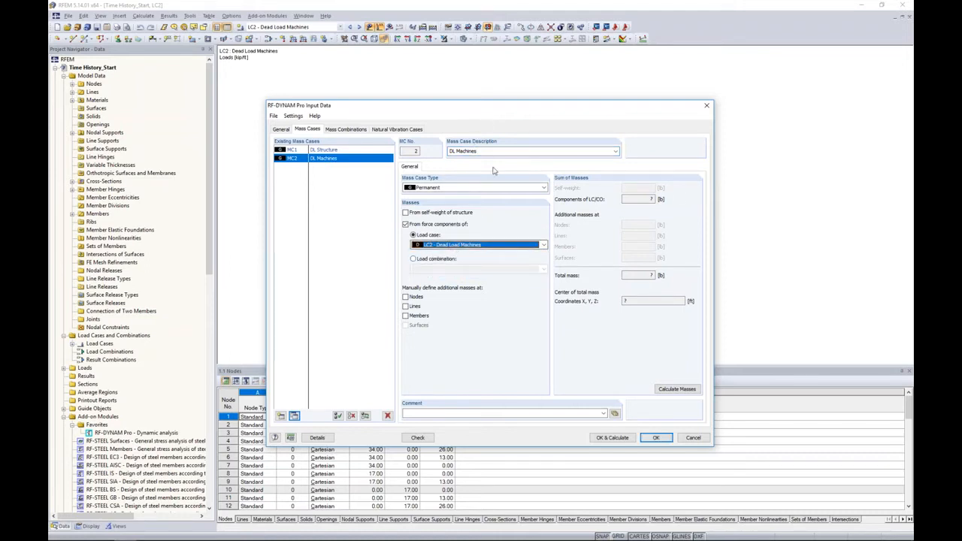
drag(495, 109, 492, 205)
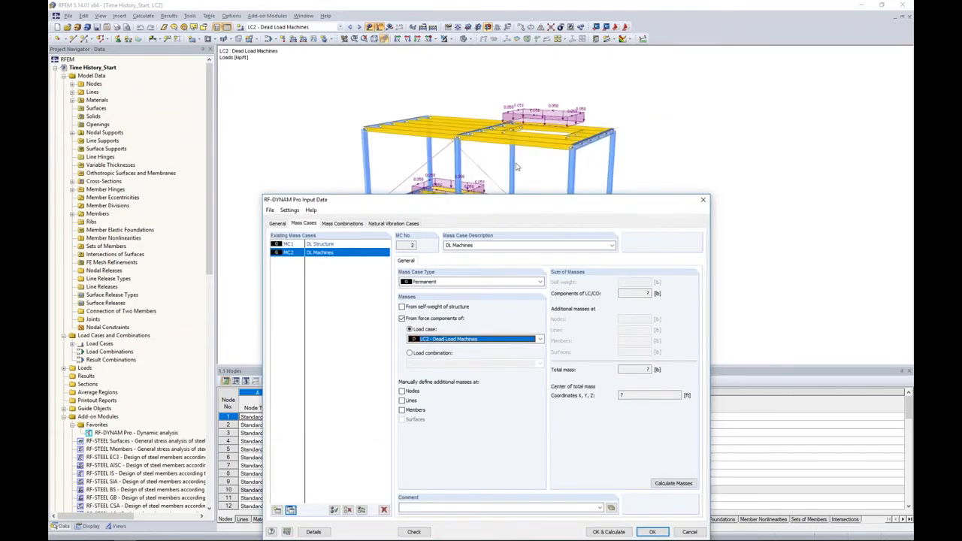
drag(474, 201, 464, 95)
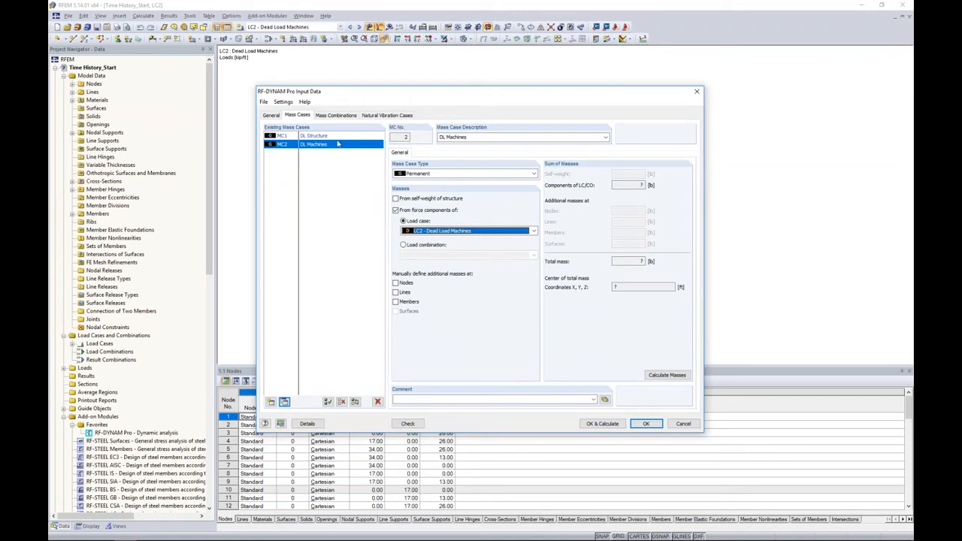
Add mass cases MC1 and MC2 to mass combination MCO1, keeping a factor of 1.00
click(336, 115)
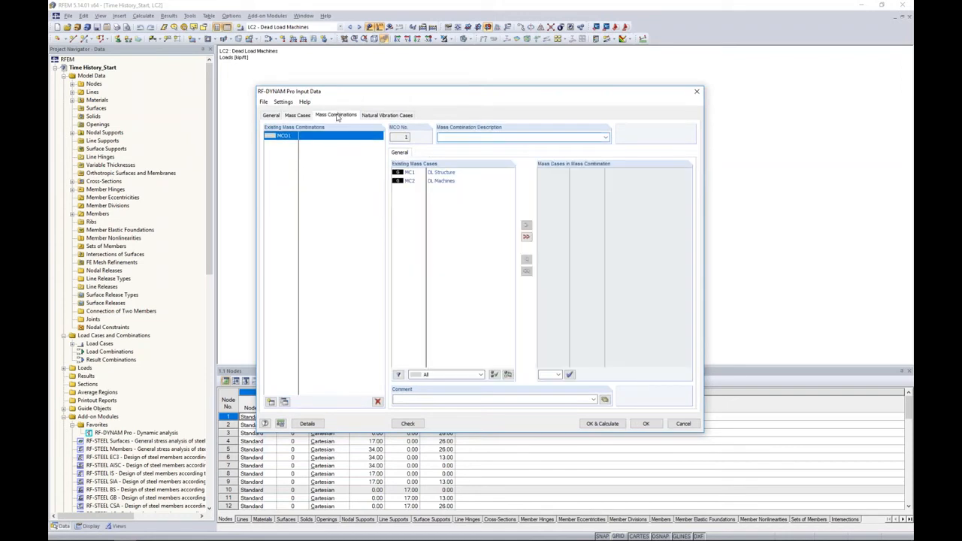
double_click(442, 172)
double_click(441, 172)
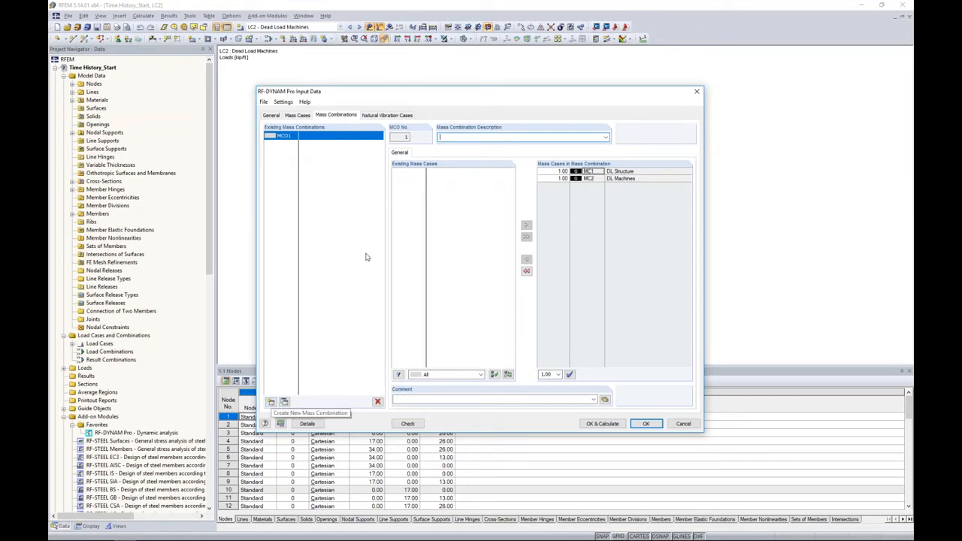
click(563, 178)
click(561, 171)
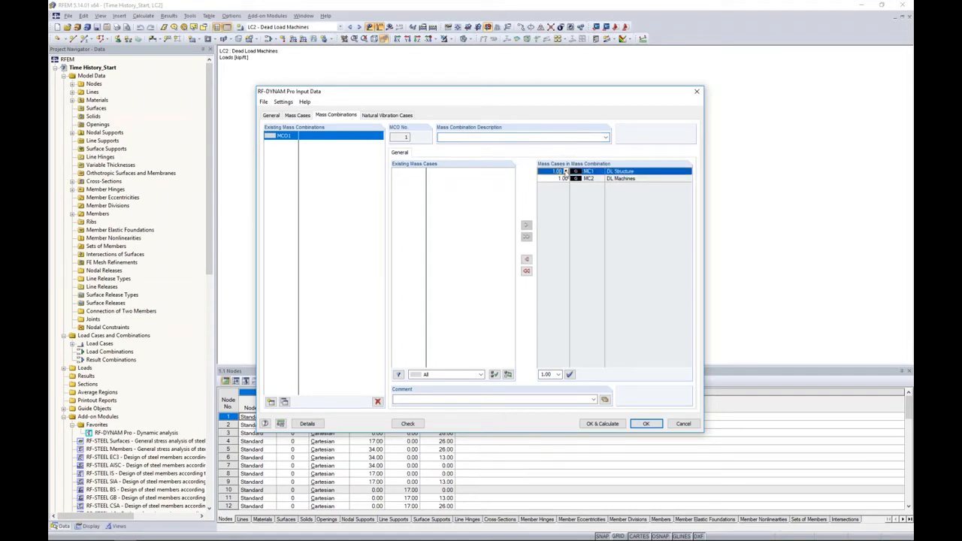
click(566, 172)
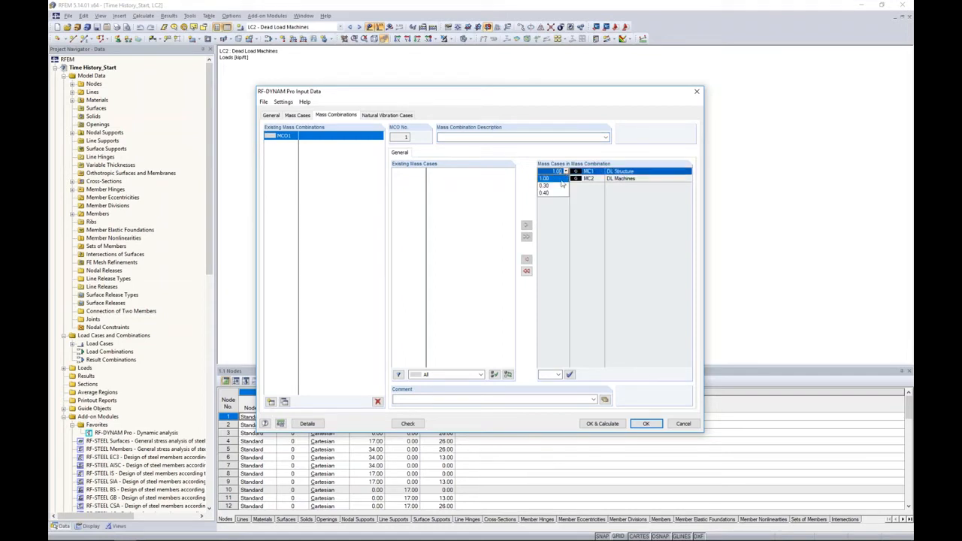
click(560, 179)
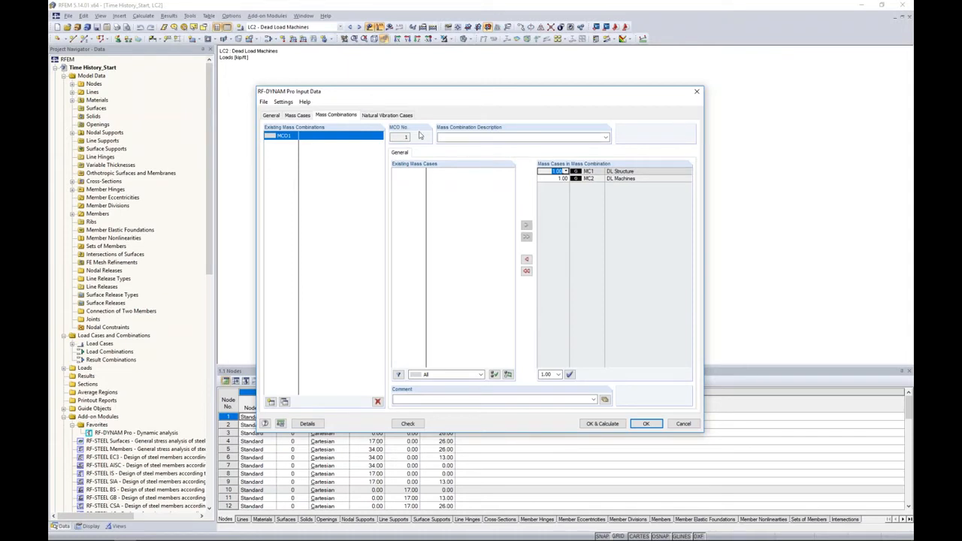
Describe natural vibration case NVC1 as "Tension Only = Truss" and set the number of lowest eigenvalues to 10
click(388, 116)
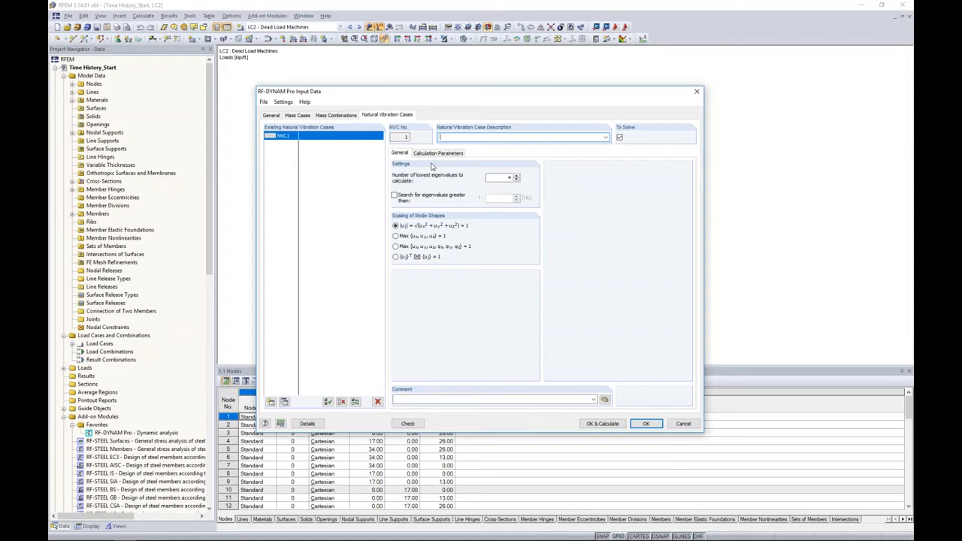
text(Tension Only = Truss)
double_click(498, 179)
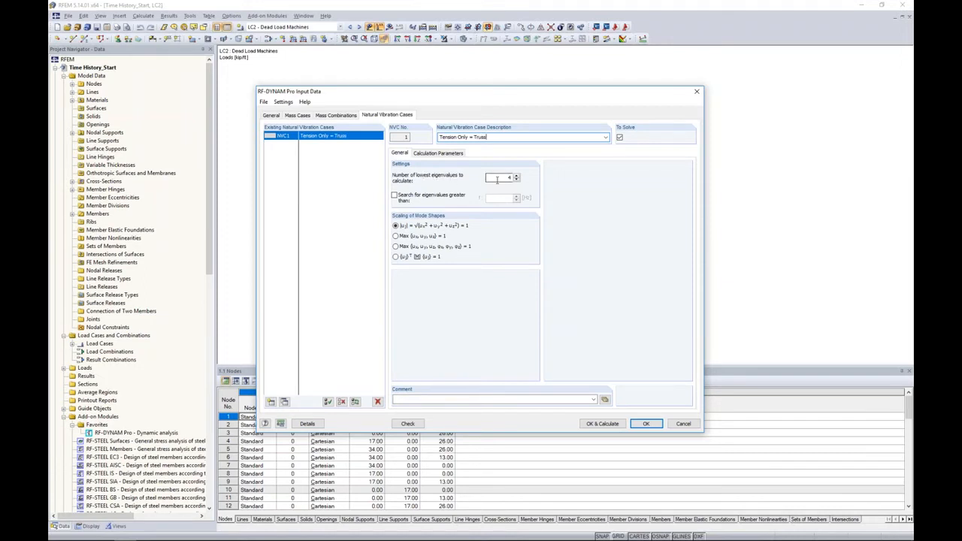
text(10)
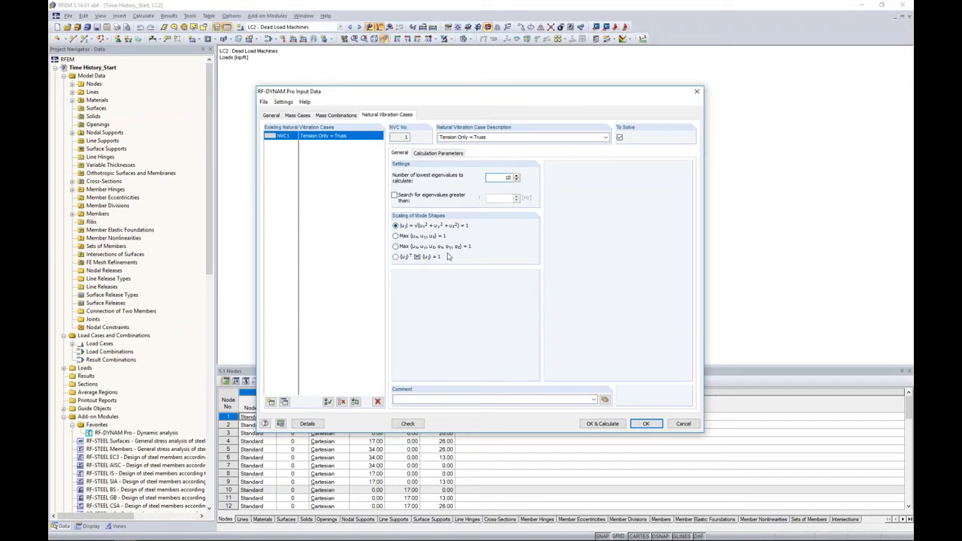
Assign mass combination MCO1 to natural vibration case NVC1, use the diagonal mass matrix with translational and rotational DOFs, and run the calculation
click(436, 155)
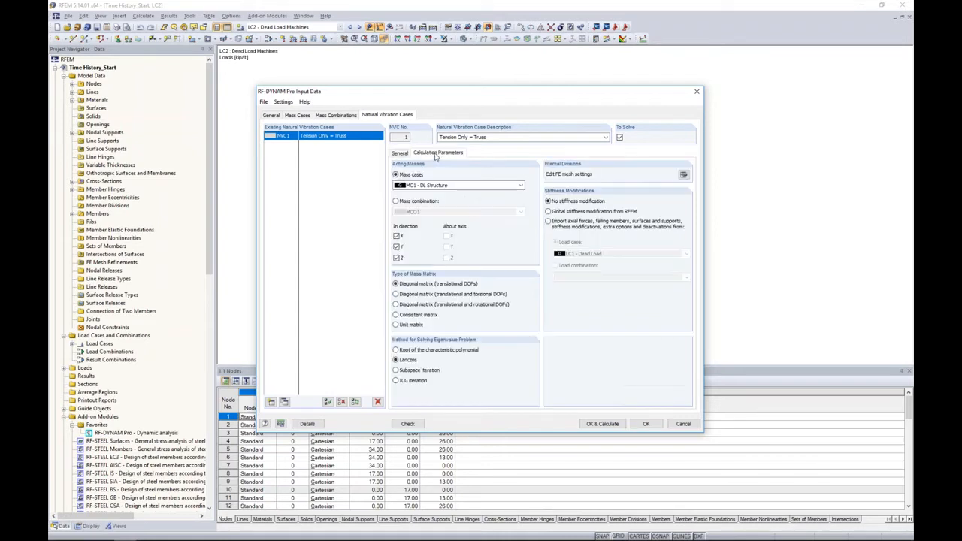
click(397, 201)
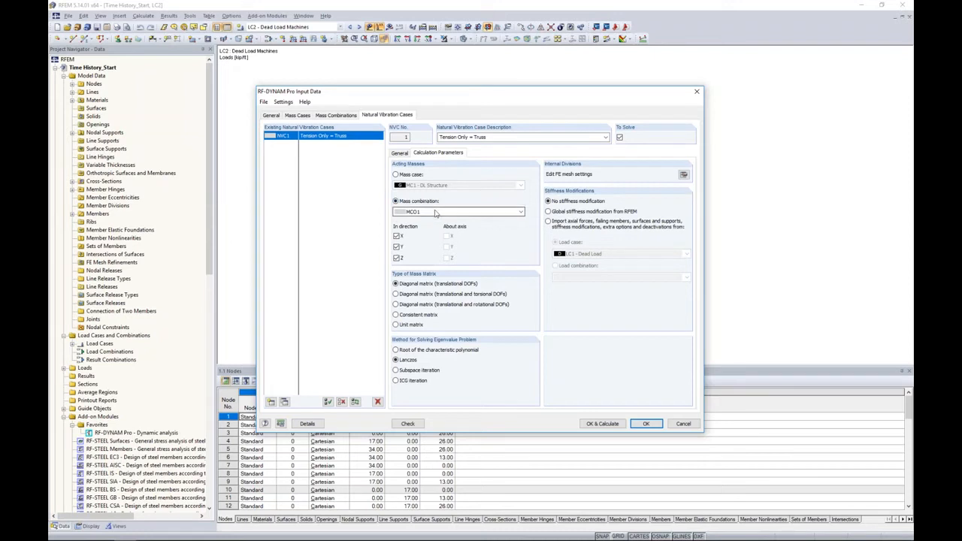
click(396, 304)
click(603, 423)
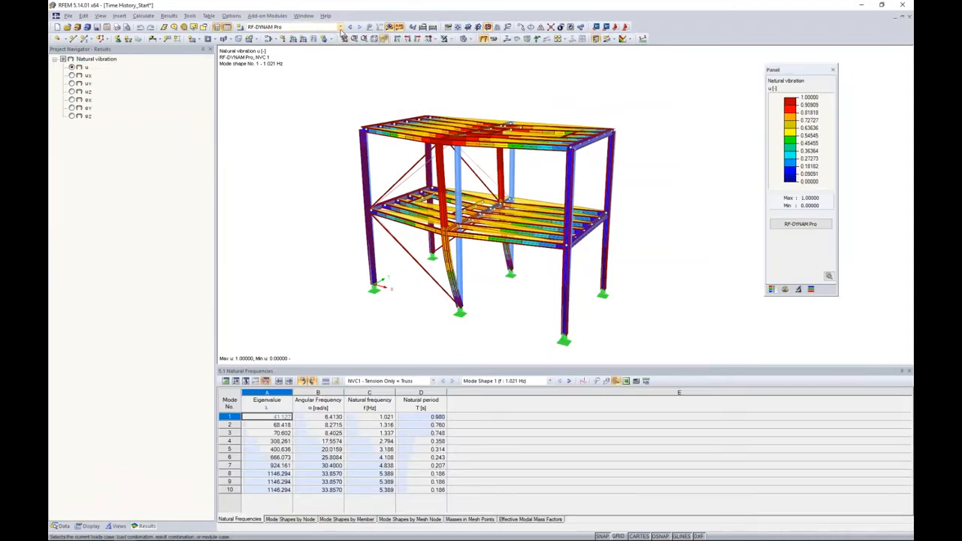
Display the RF-DYNAM Pro results and look through the frame's mode shapes 2 to 8 one after another
click(341, 28)
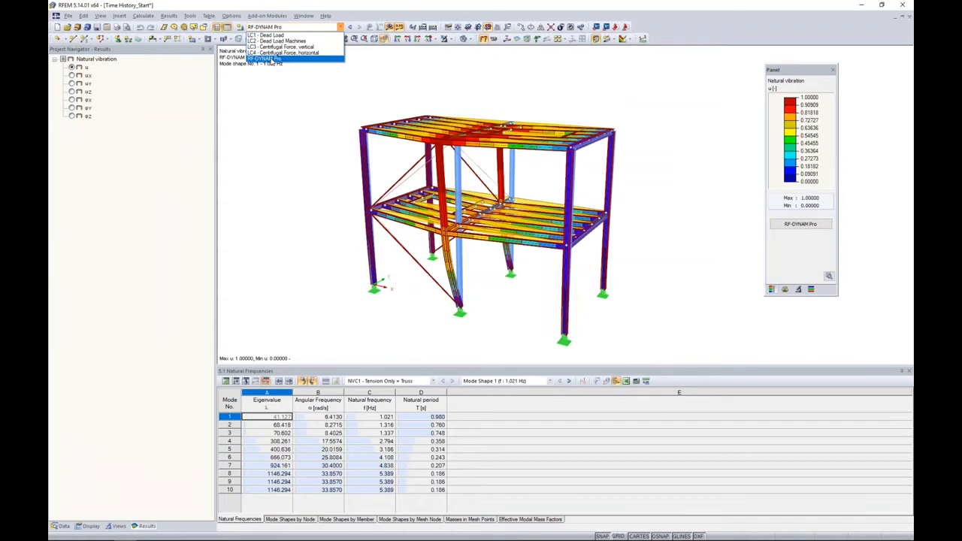
click(271, 59)
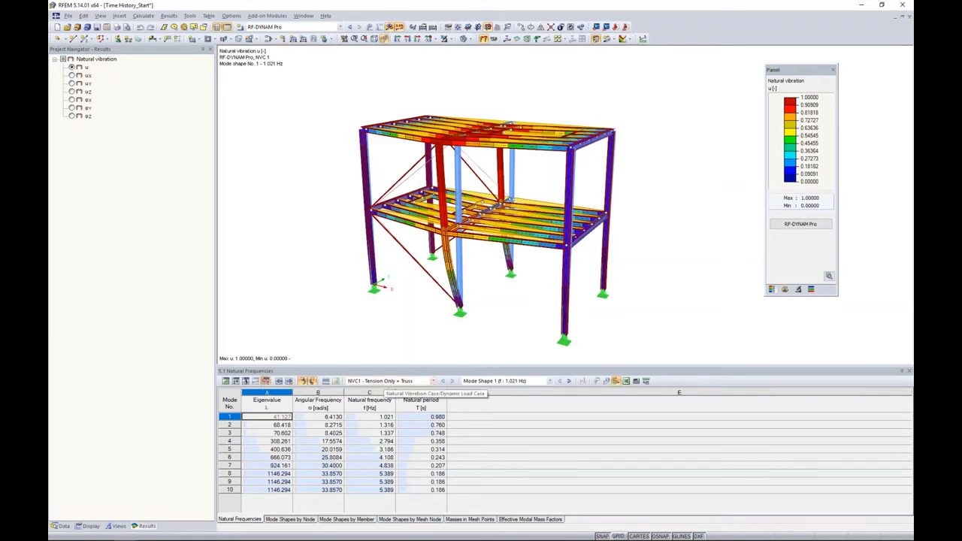
click(550, 381)
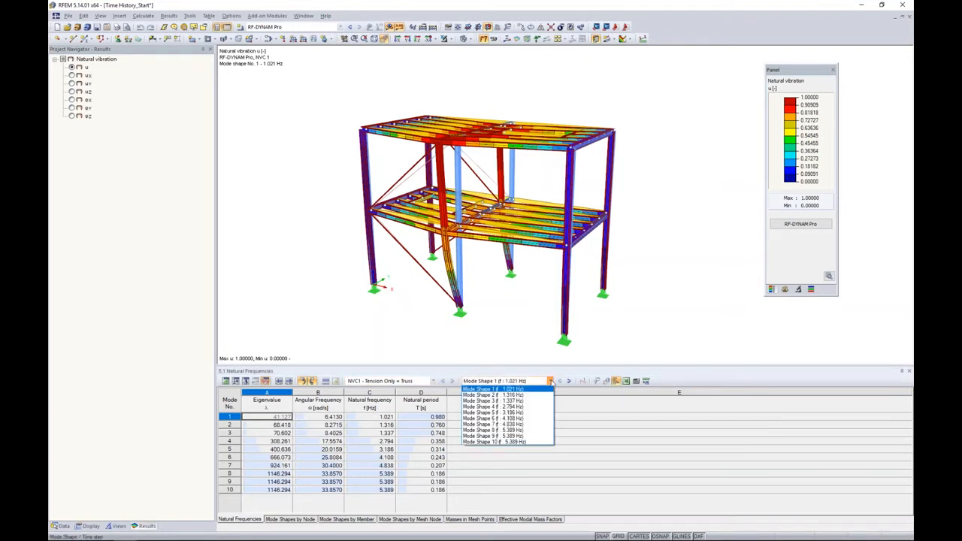
click(541, 399)
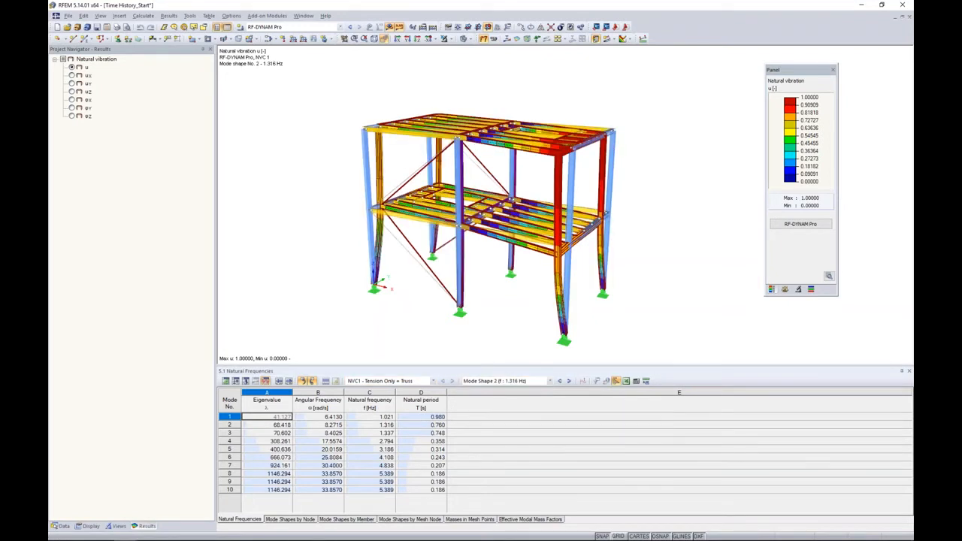
click(569, 381)
click(569, 382)
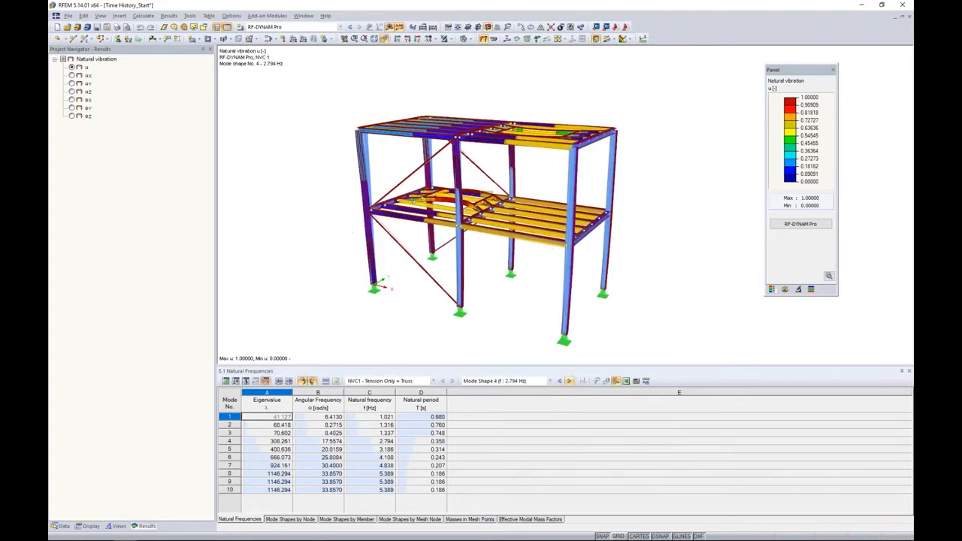
click(569, 381)
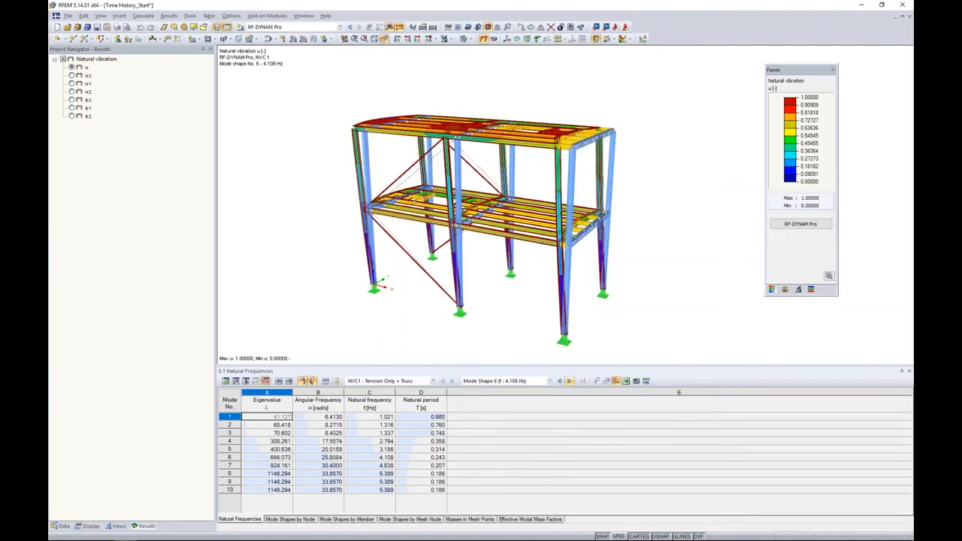
click(569, 381)
click(569, 382)
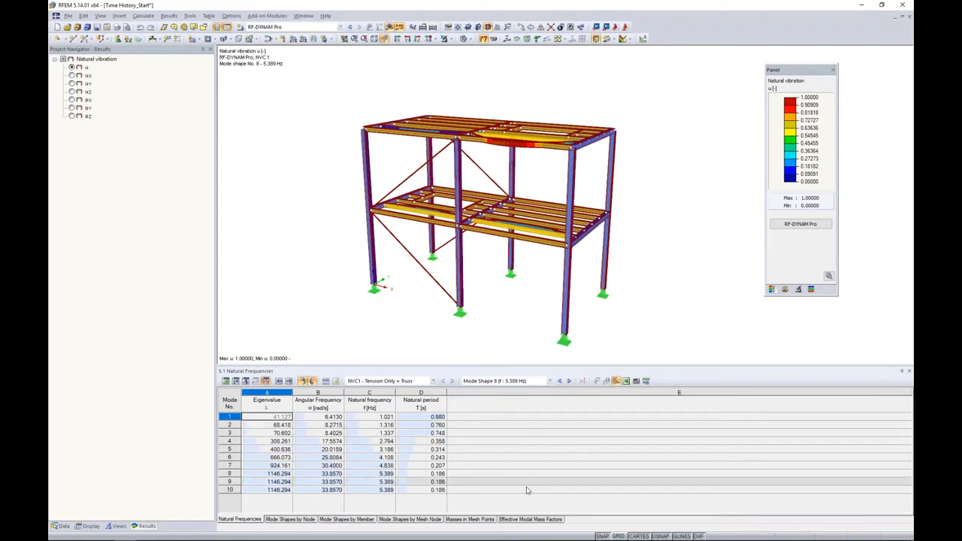
Examine the effective modal mass factors of NVC1, displaying mode shapes 1 and 6 on the frame
click(522, 520)
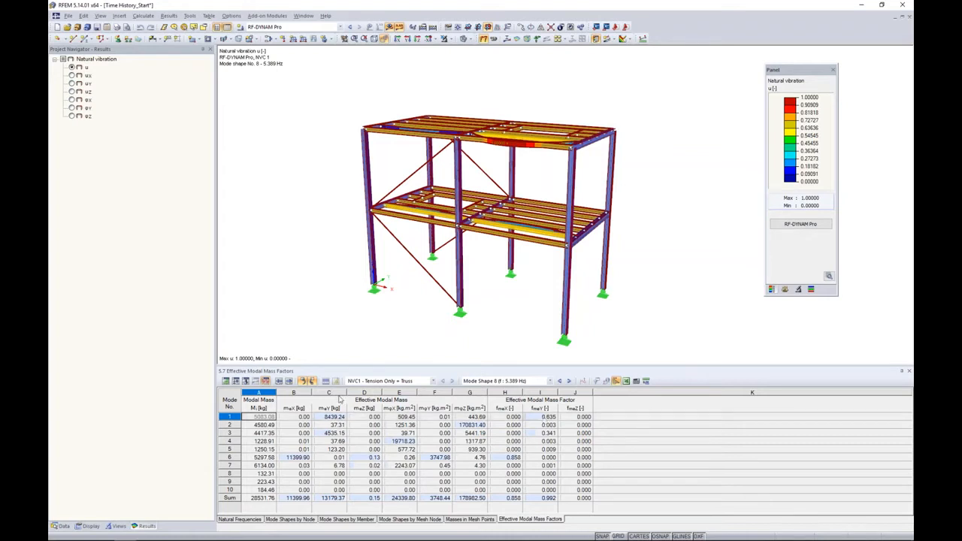
click(230, 416)
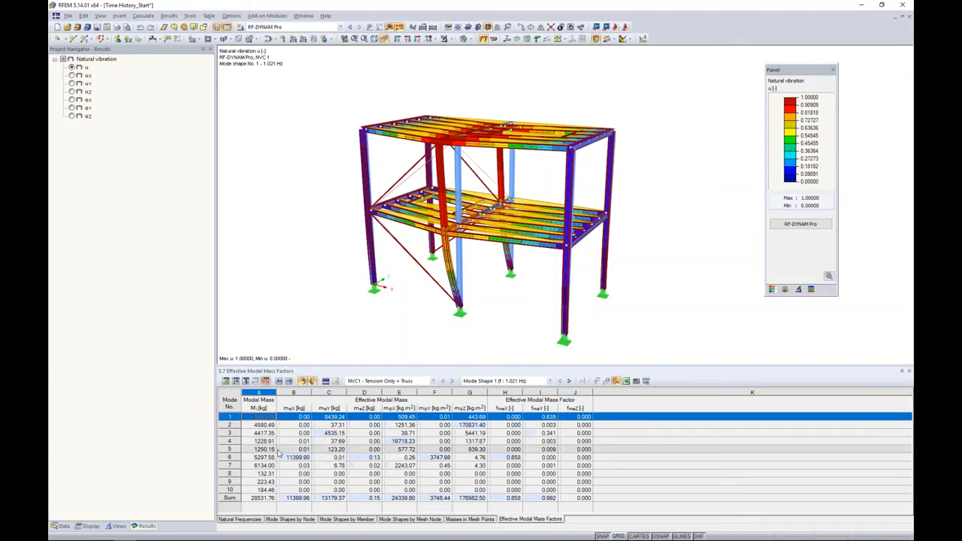
click(232, 457)
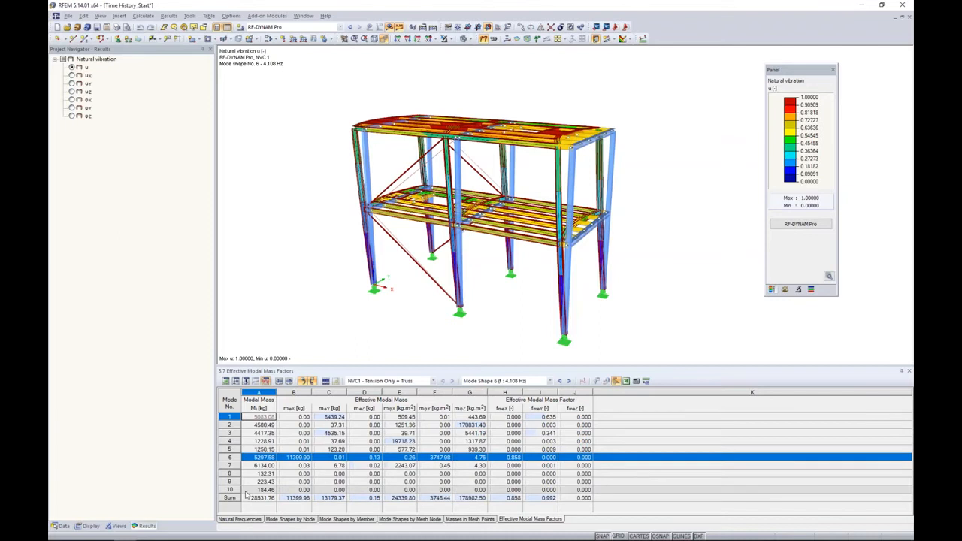
Examine the natural frequencies of NVC1 for modes 1 and 6
click(235, 519)
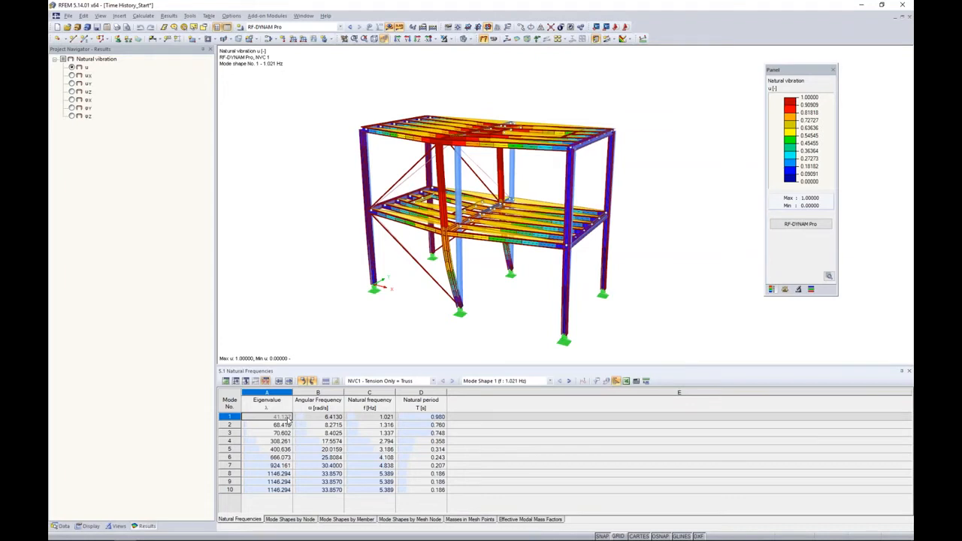
click(231, 417)
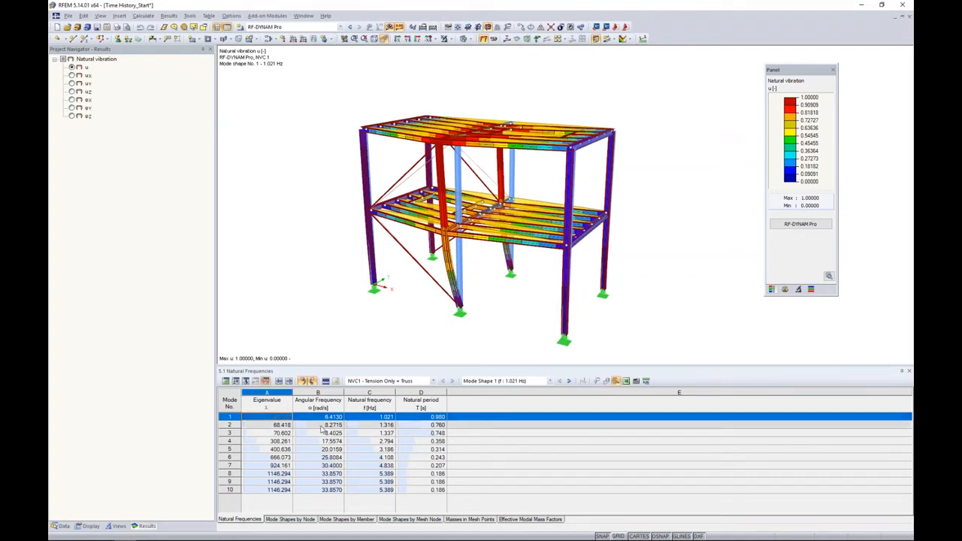
click(231, 457)
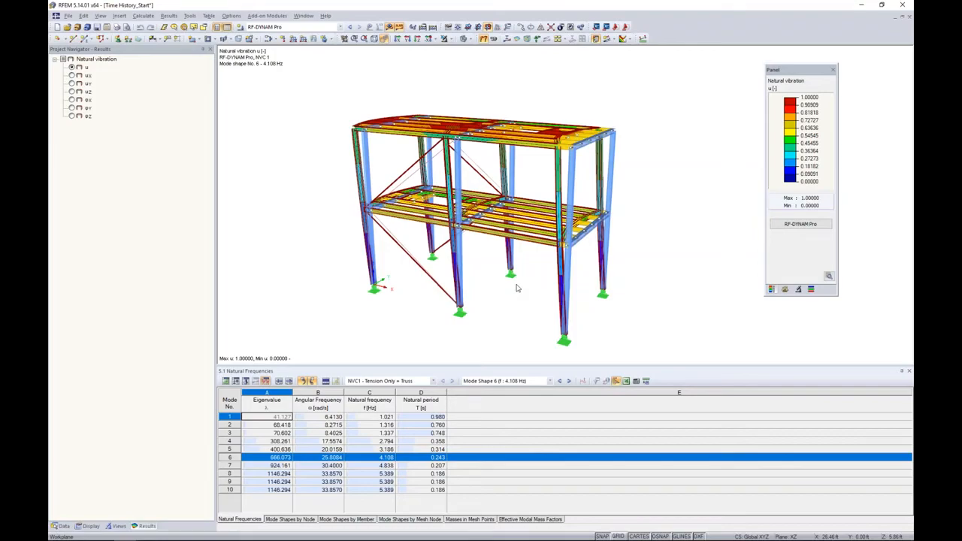
Switch to the PowerPoint slide show of the webinar and advance to the next slide
key(super+Tab)
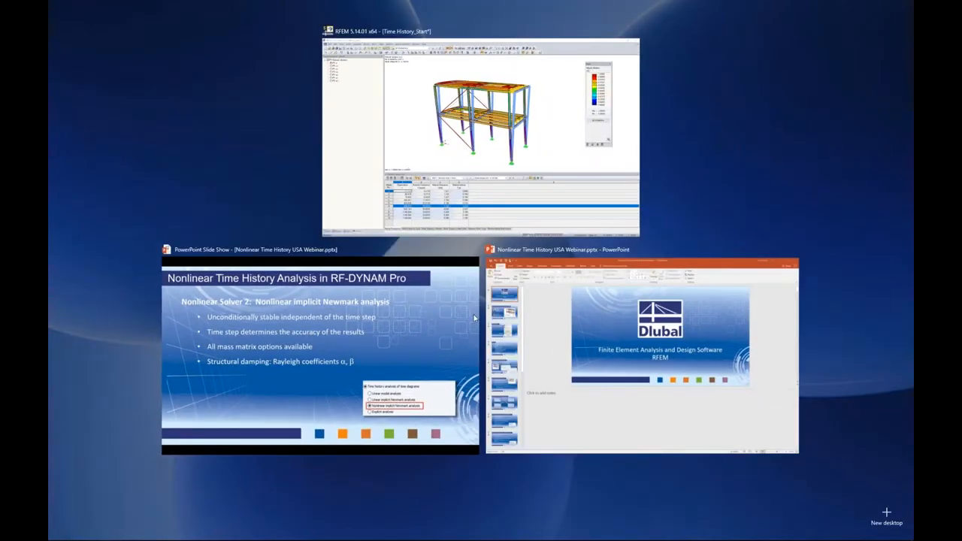
click(407, 320)
key(Right)
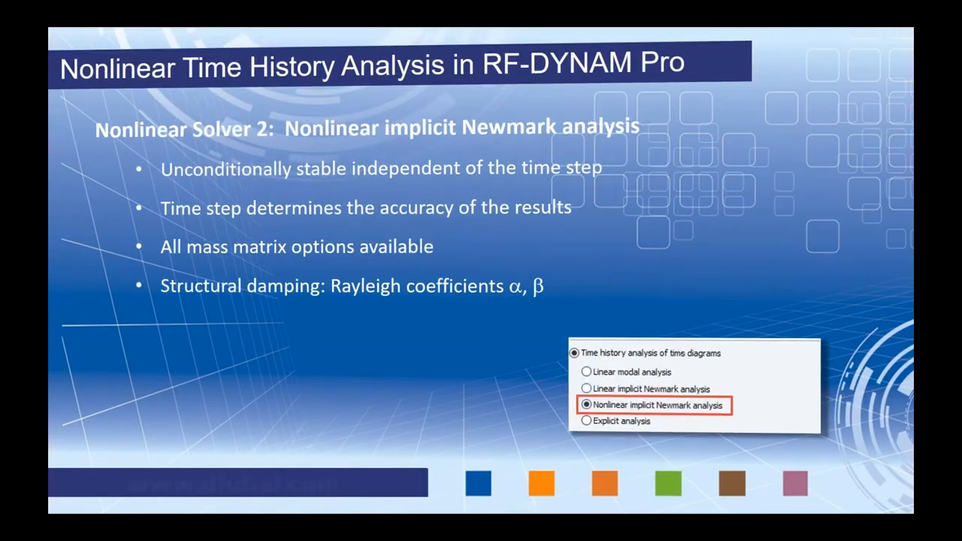
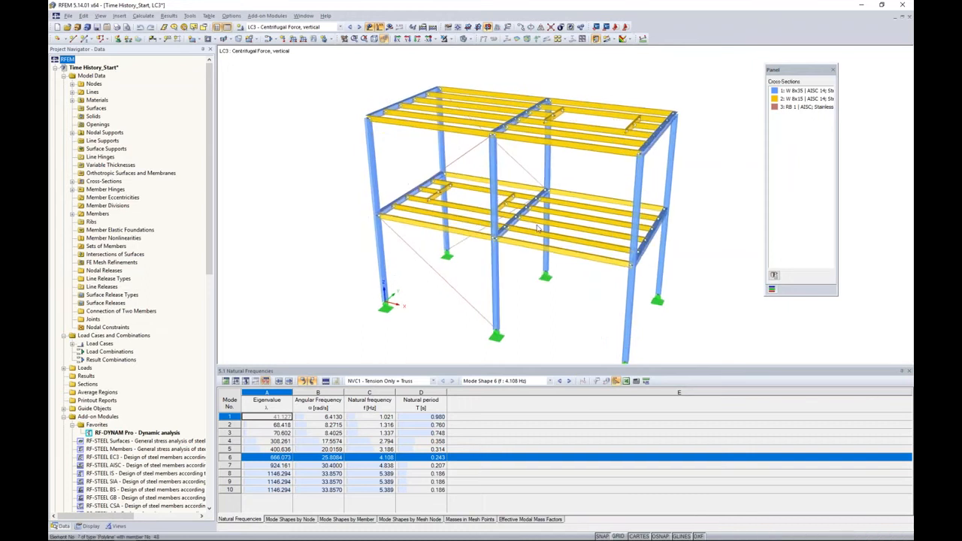
In LC3, apply a uniform member load of -0.028 kip/ft in global ZL to the beams framing the upper floor's machine opening
middle_drag(584, 183, 511, 220)
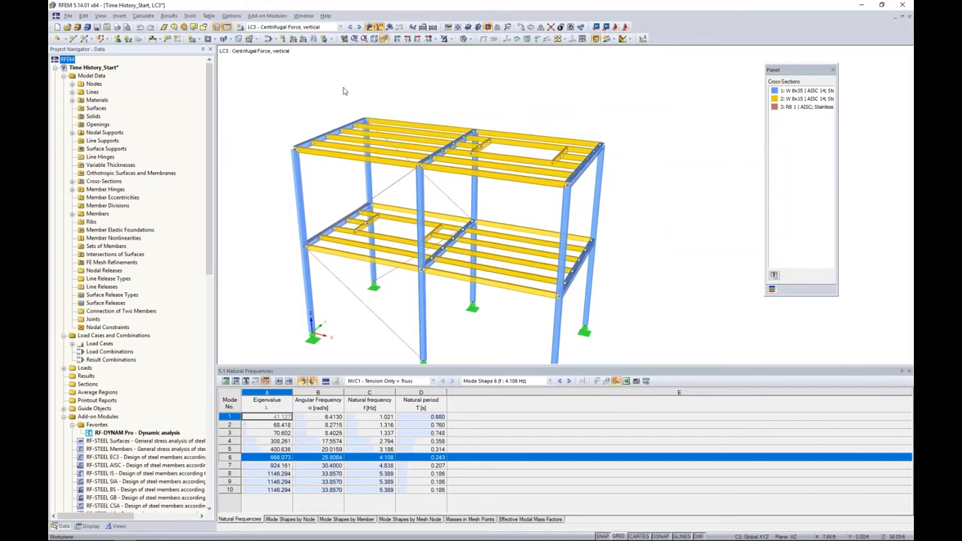
click(293, 39)
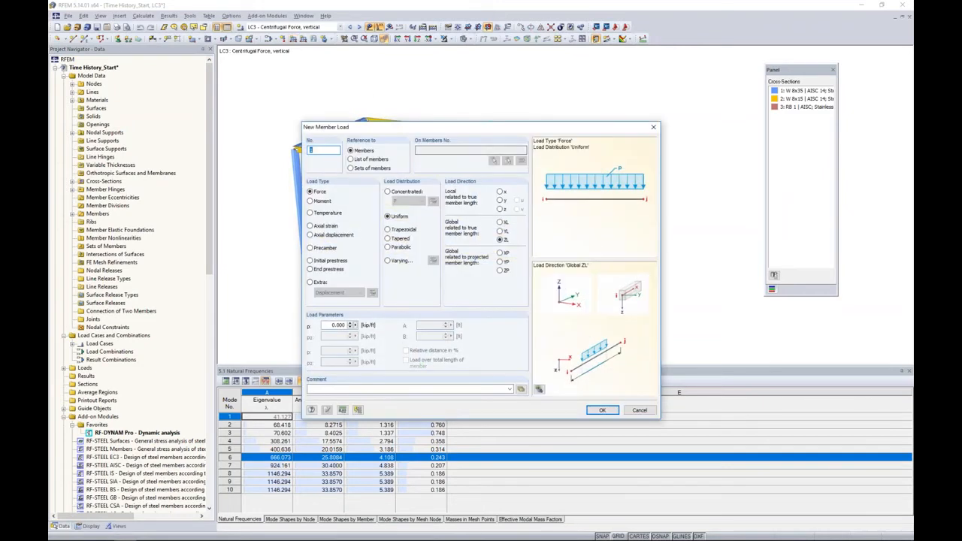
drag(443, 131, 449, 202)
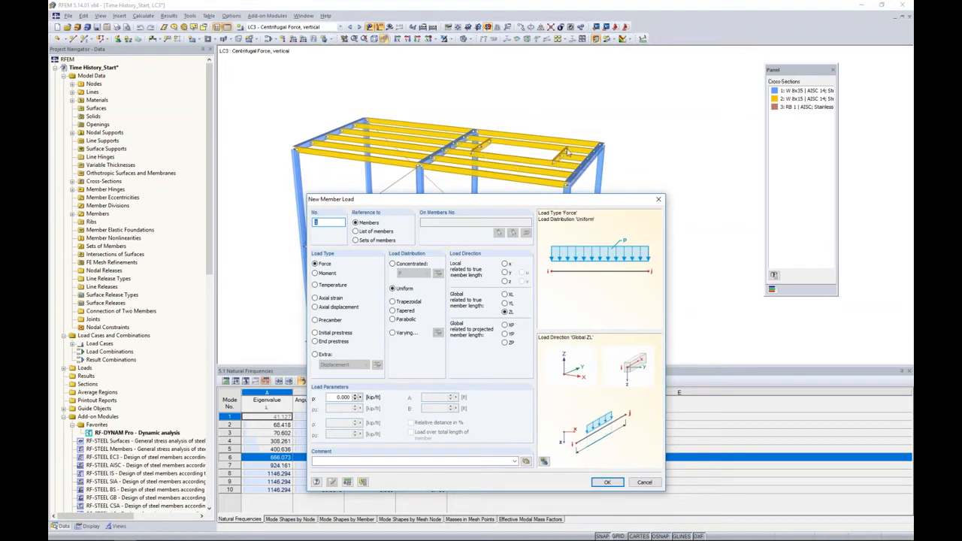
double_click(344, 397)
text(-0)
click(606, 484)
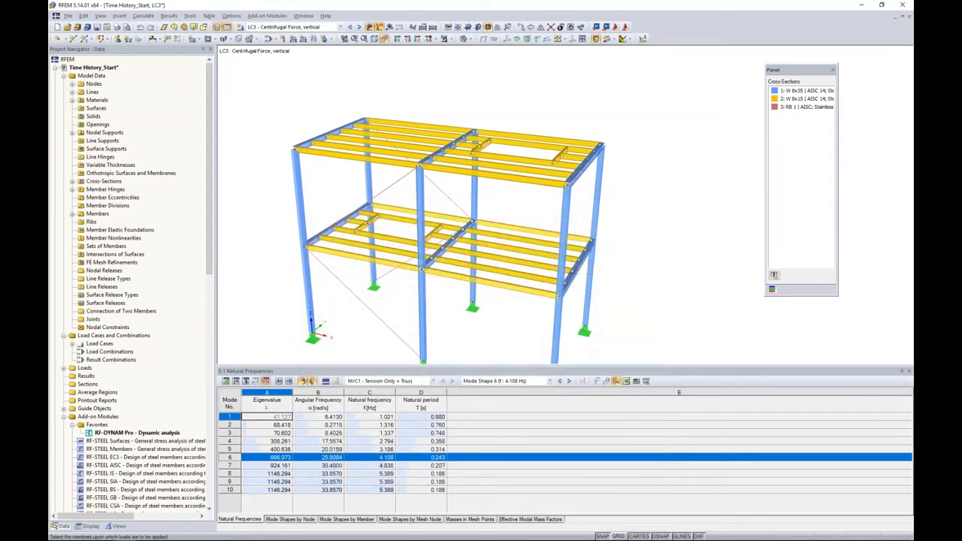
scroll(542, 150, up, 5)
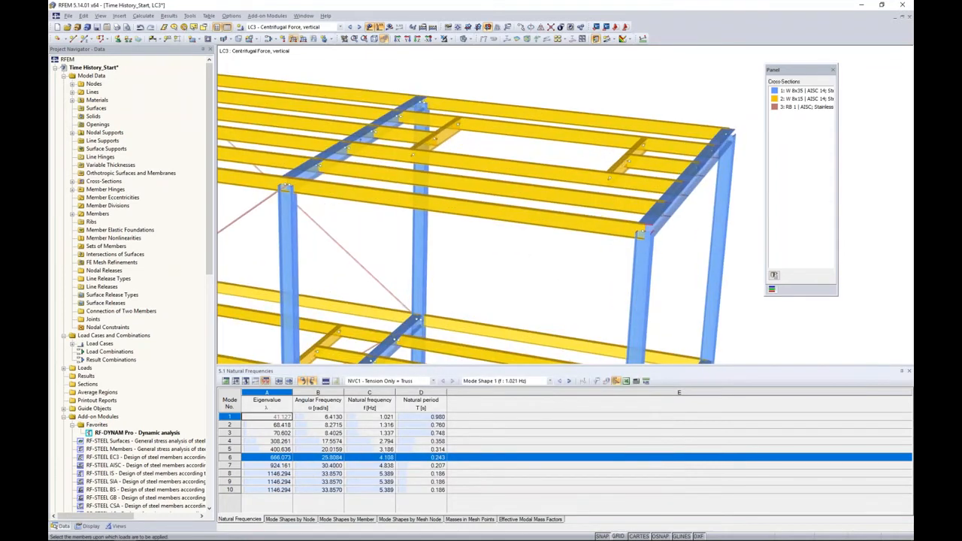
click(629, 154)
click(584, 169)
click(435, 139)
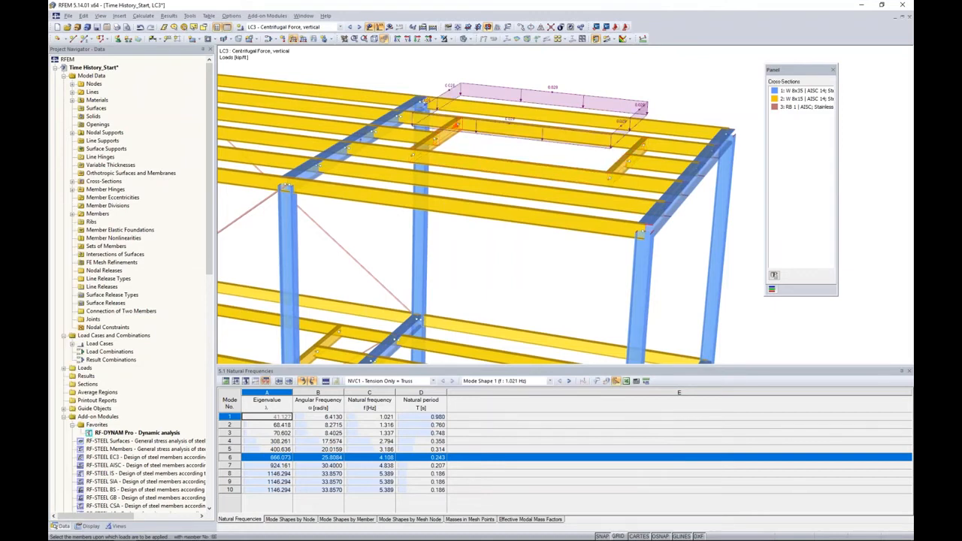
Apply the same -0.028 kip/ft vertical load to the beams framing the lower floor's machine opening and finish placing loads
scroll(492, 155, down, 5)
ctrl+middle_drag(477, 155, 495, 156)
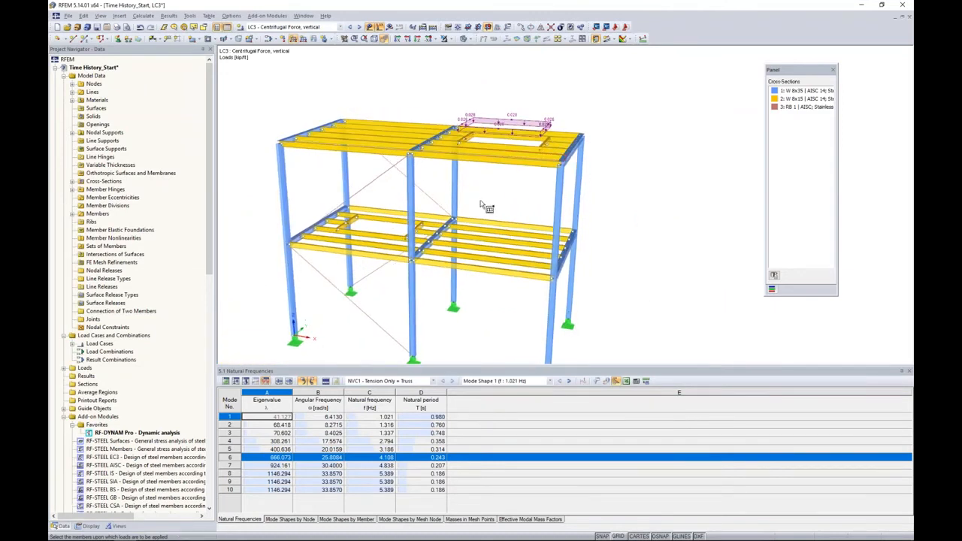
ctrl+middle_drag(487, 205, 515, 218)
scroll(368, 253, up, 5)
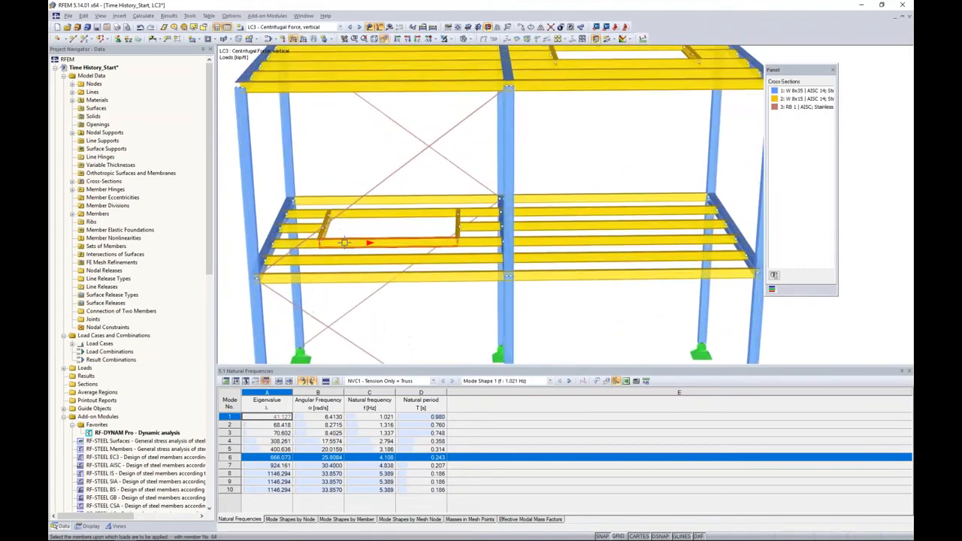
ctrl+middle_drag(318, 227, 320, 224)
click(332, 215)
click(403, 201)
click(492, 212)
click(425, 224)
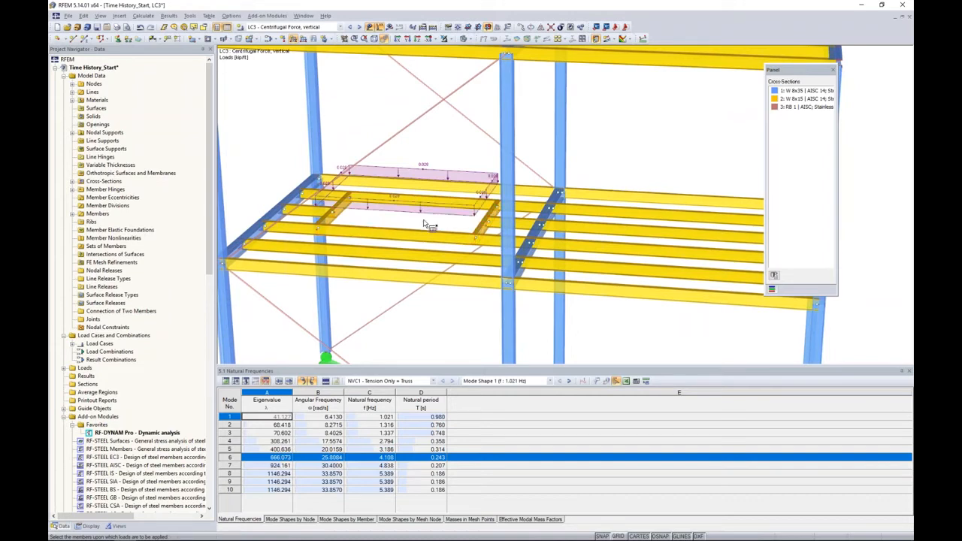
scroll(425, 224, down, 5)
key(Escape)
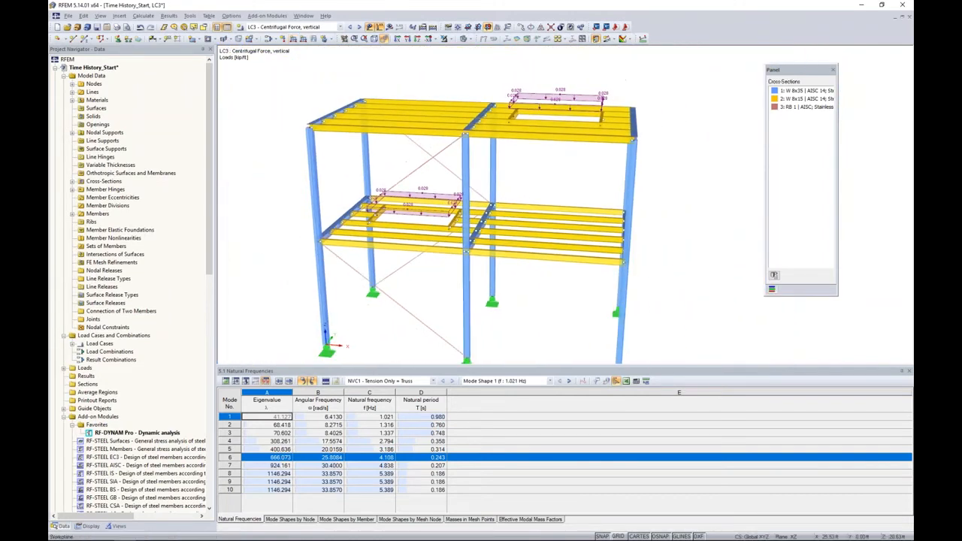
In LC4 - Centrifugal Force, horizontal, apply a uniform member load of -0.028 kip/ft in global XL to the beams framing the upper floor's machine opening
ctrl+middle_drag(537, 184, 509, 173)
click(341, 26)
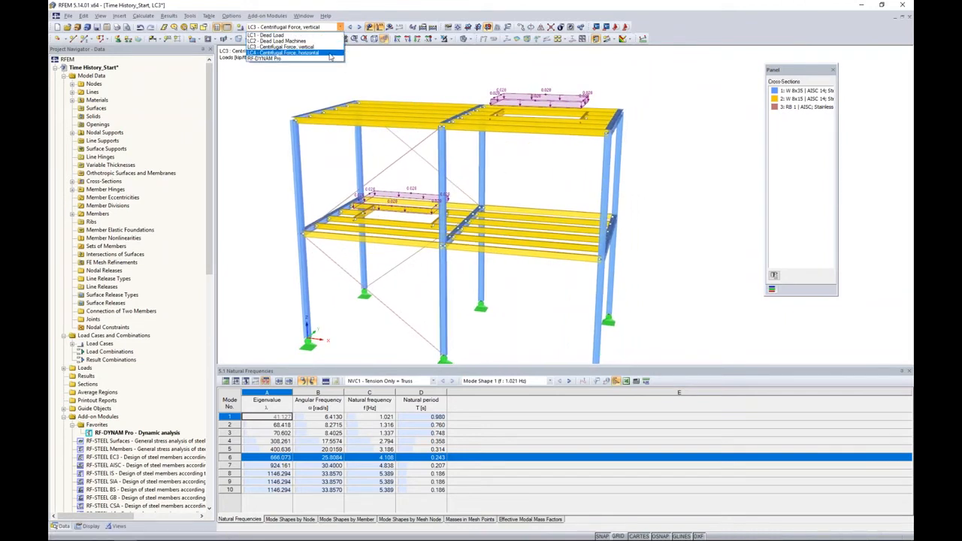
click(330, 58)
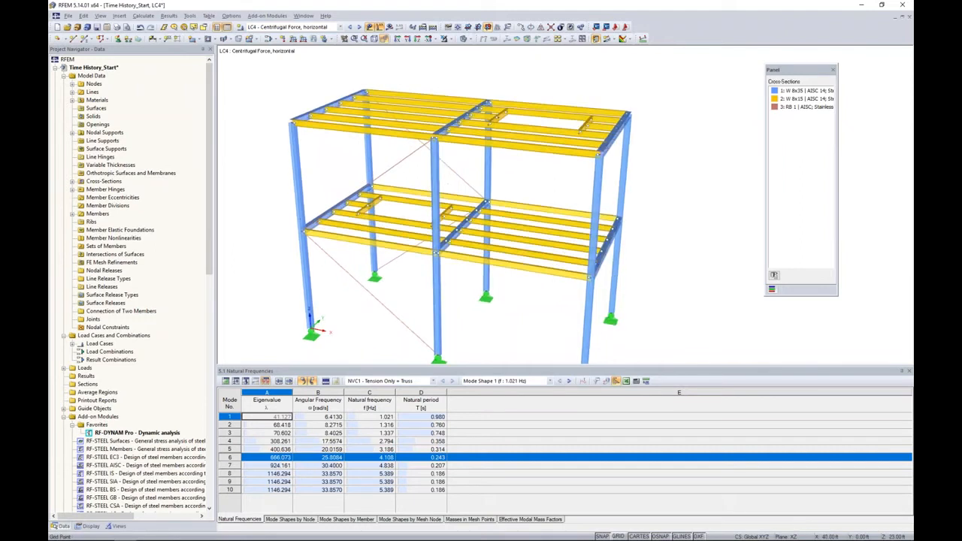
click(293, 39)
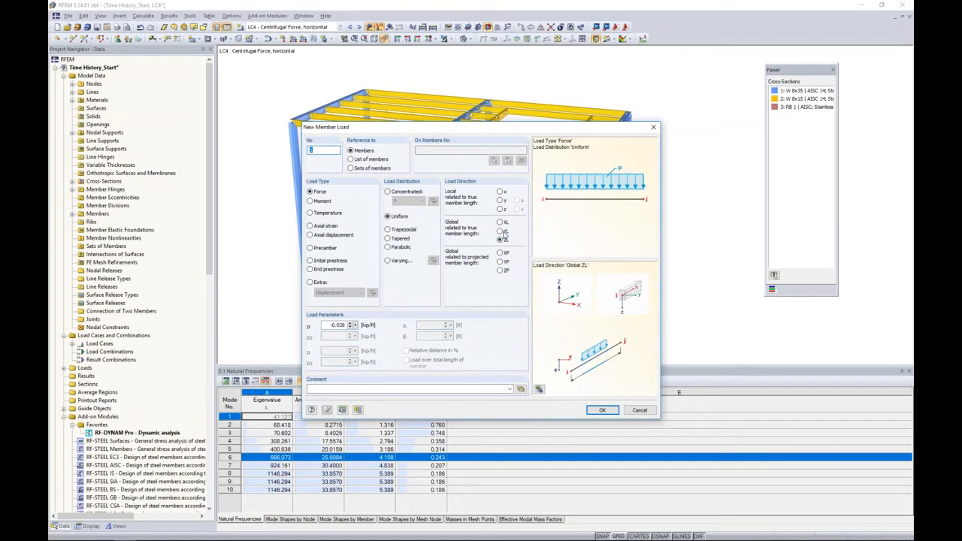
click(500, 223)
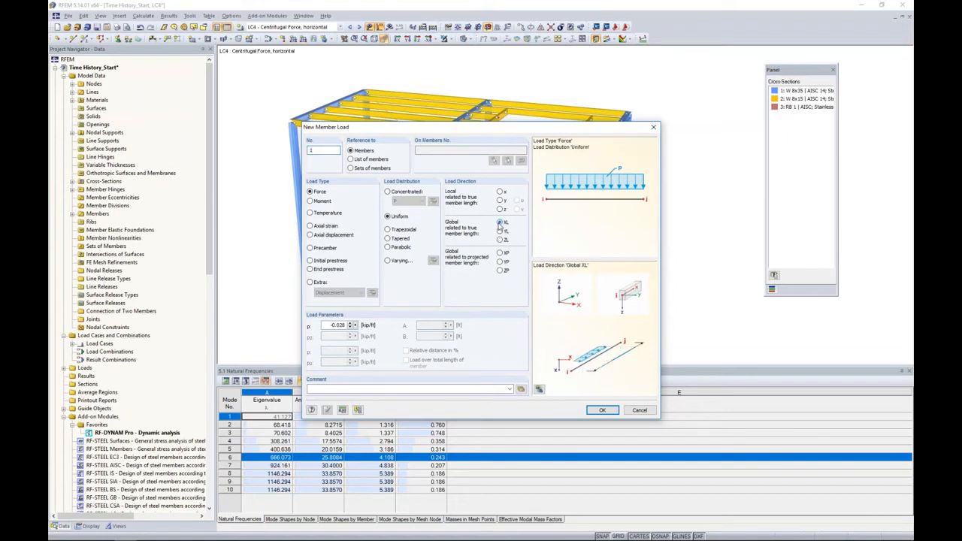
click(602, 411)
scroll(537, 114, up, 3)
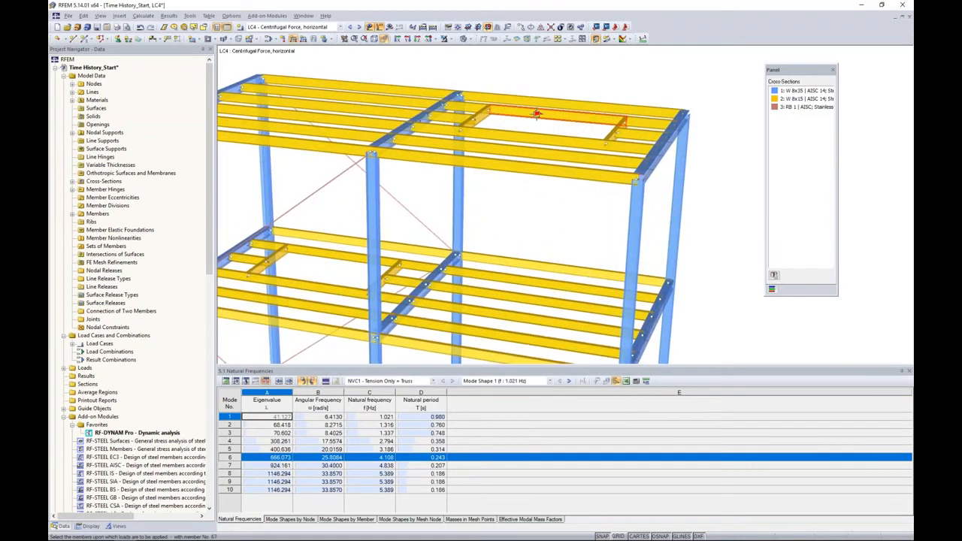
scroll(537, 114, up, 1)
click(535, 115)
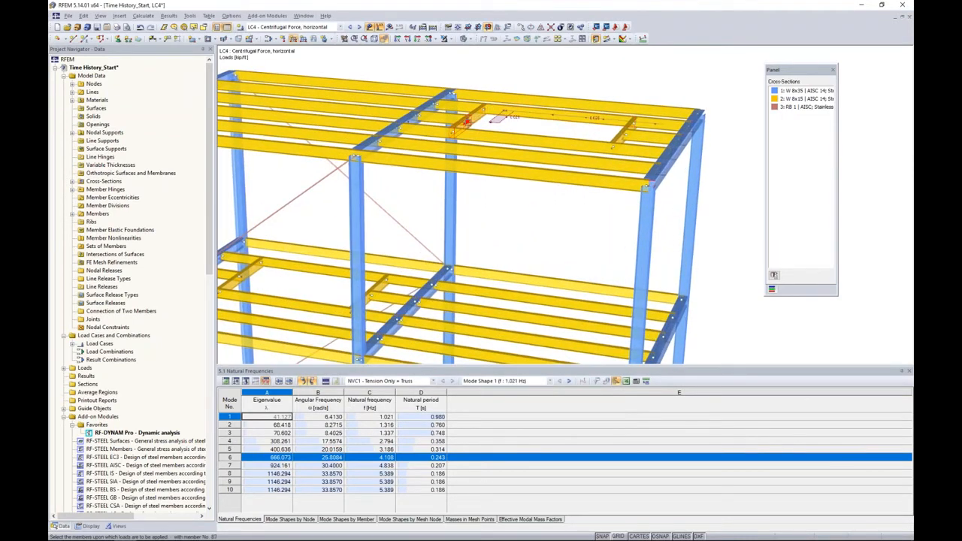
click(506, 136)
click(630, 150)
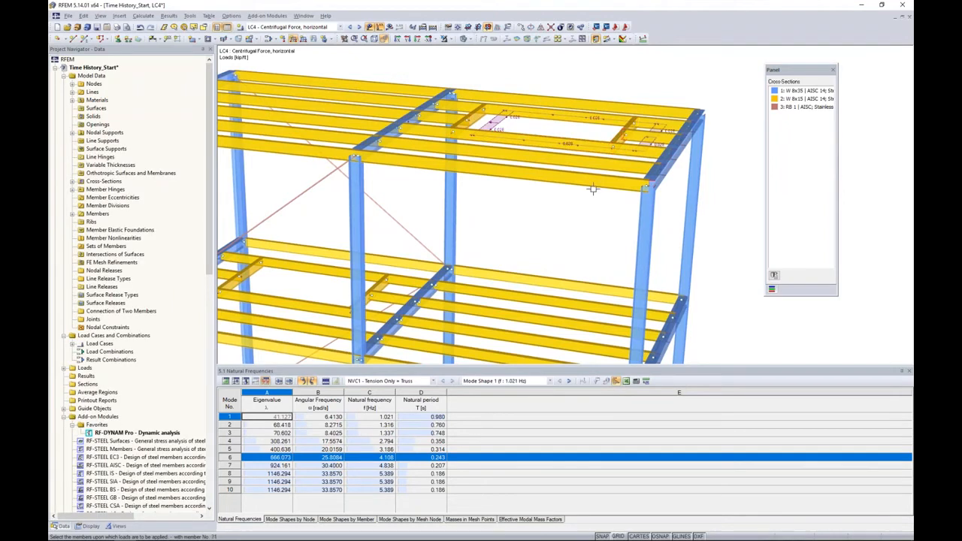
Apply the same -0.028 kip/ft global XL load to the beams framing the lower floor's machine opening and finish placing loads
scroll(566, 221, up, 3)
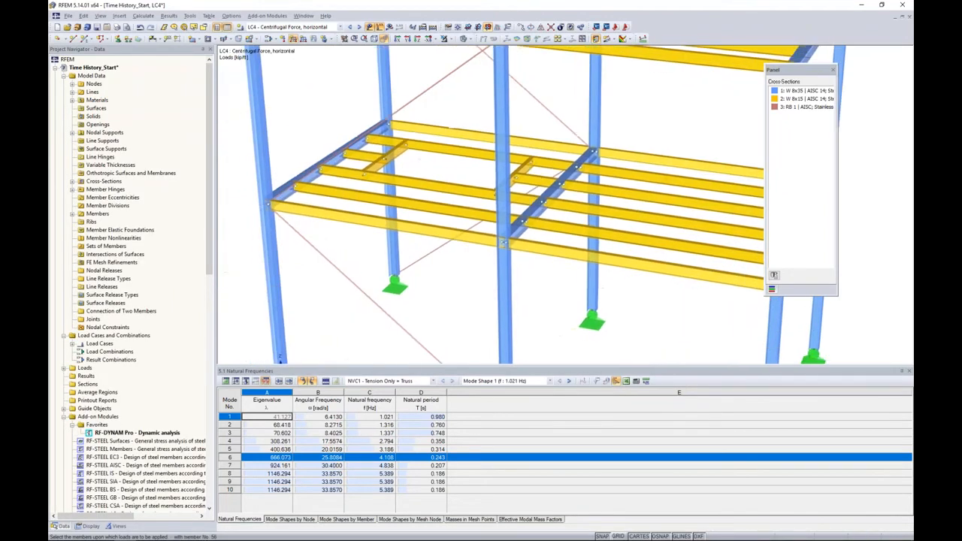
click(407, 181)
click(403, 161)
ctrl+middle_drag(461, 182, 499, 182)
click(503, 185)
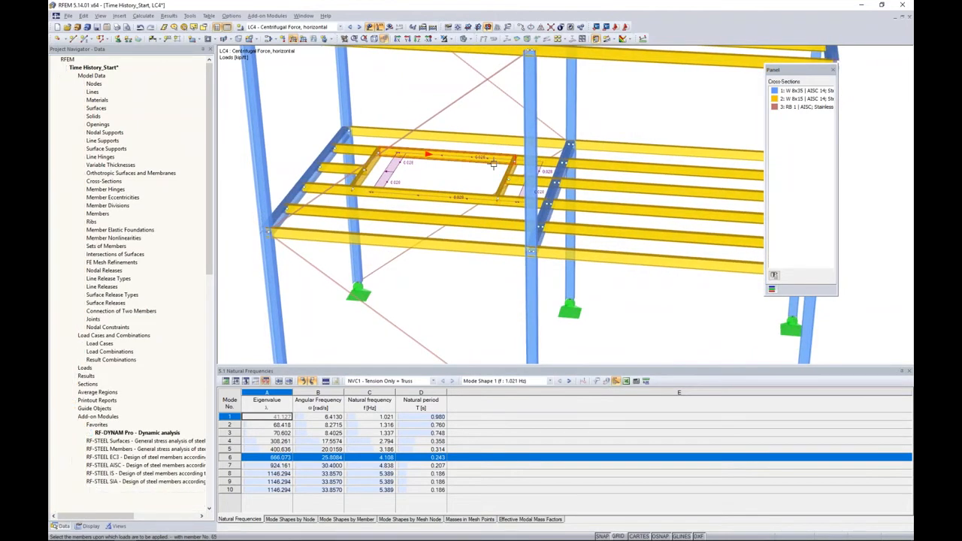
scroll(526, 185, down, 4)
key(Escape)
ctrl+middle_drag(610, 286, 541, 248)
scroll(565, 242, down, 2)
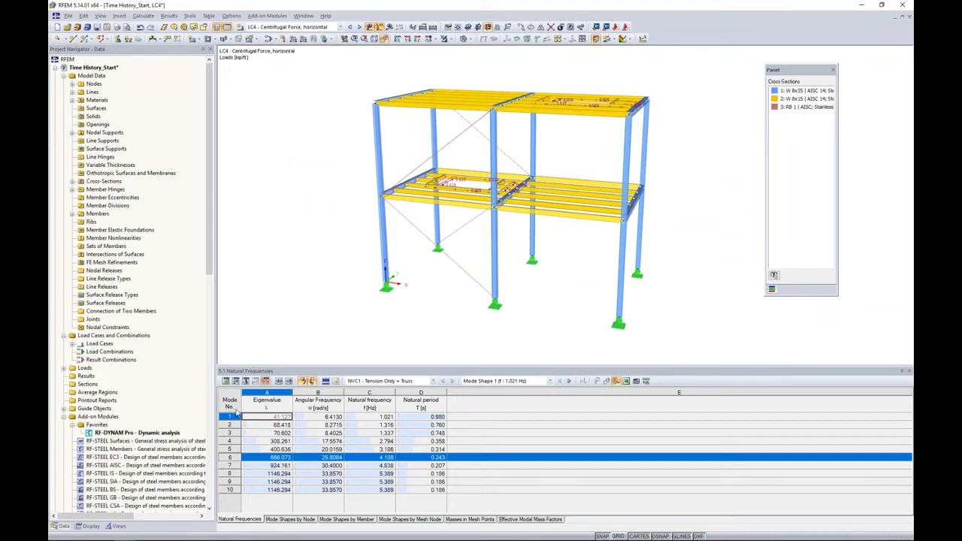
Open the RF-DYNAM Pro input data and activate linear time history analysis with time diagrams
double_click(140, 434)
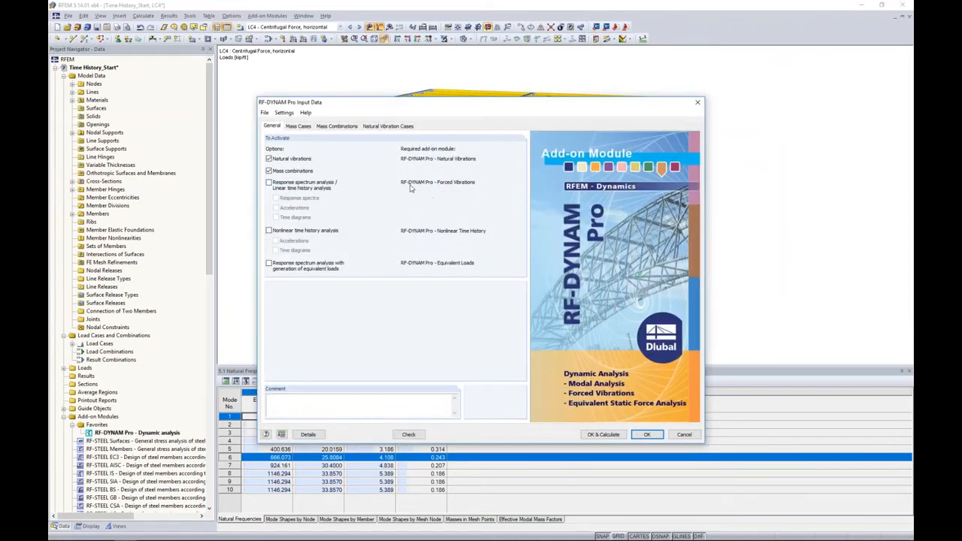
click(275, 189)
click(276, 217)
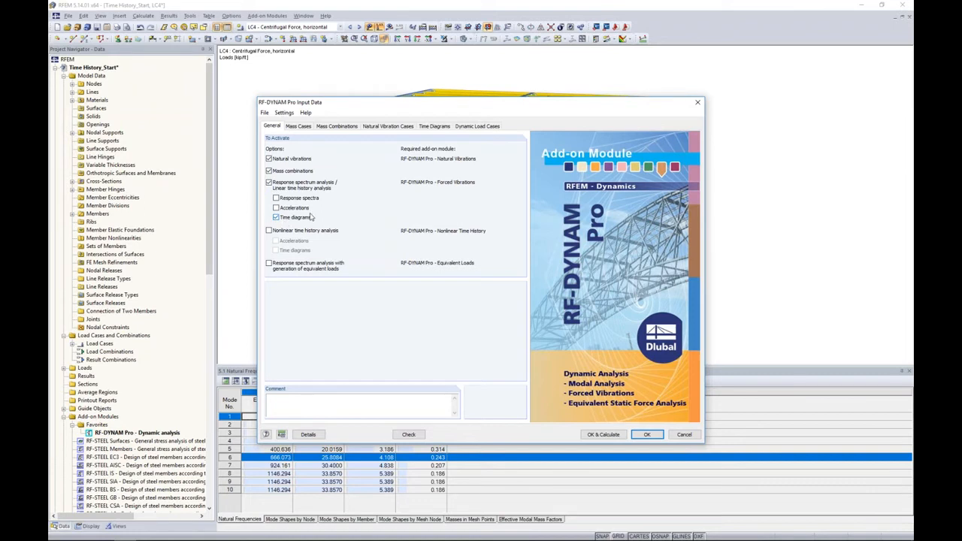
Define time diagram TD1 "Vertical Component" as periodic with angular frequency 25.76 rad/s, zero shift and multiplier 1.0
click(436, 126)
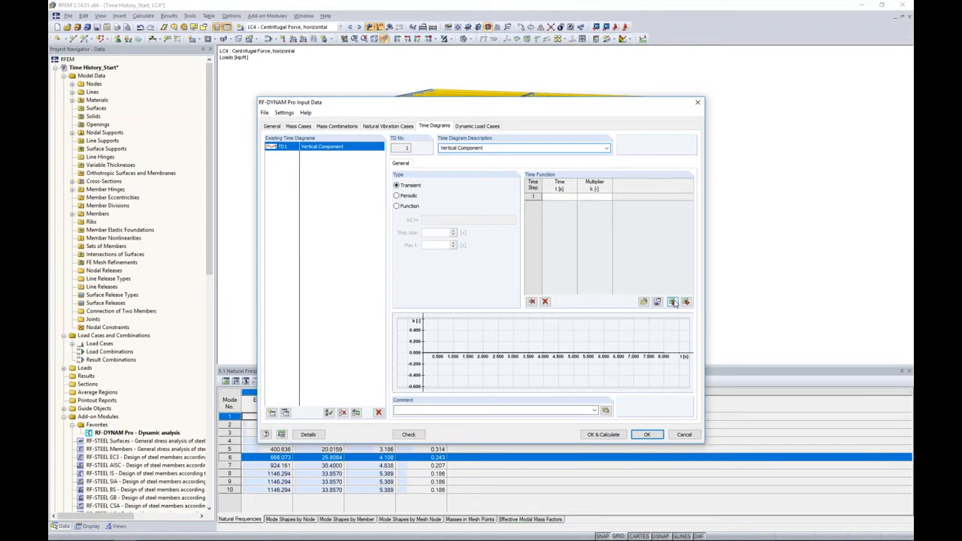
click(396, 196)
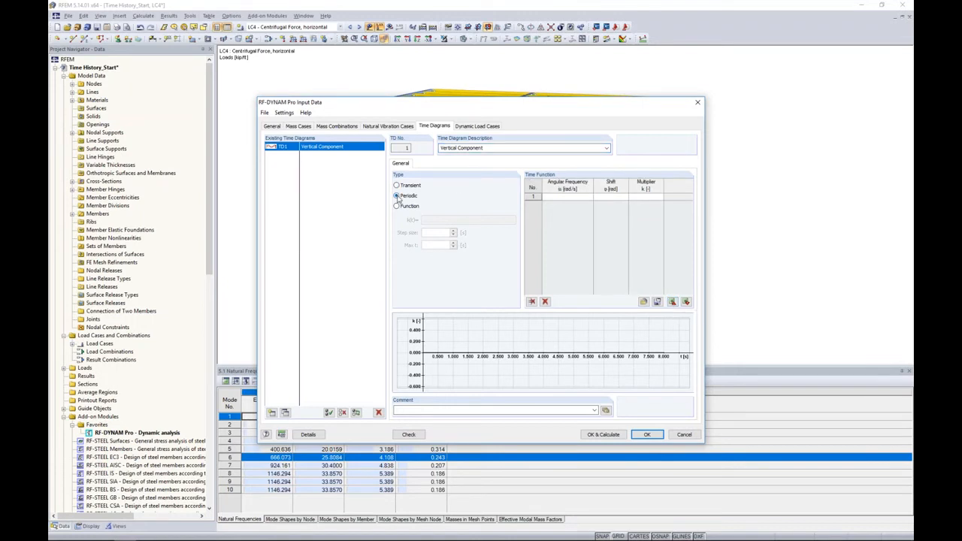
click(396, 206)
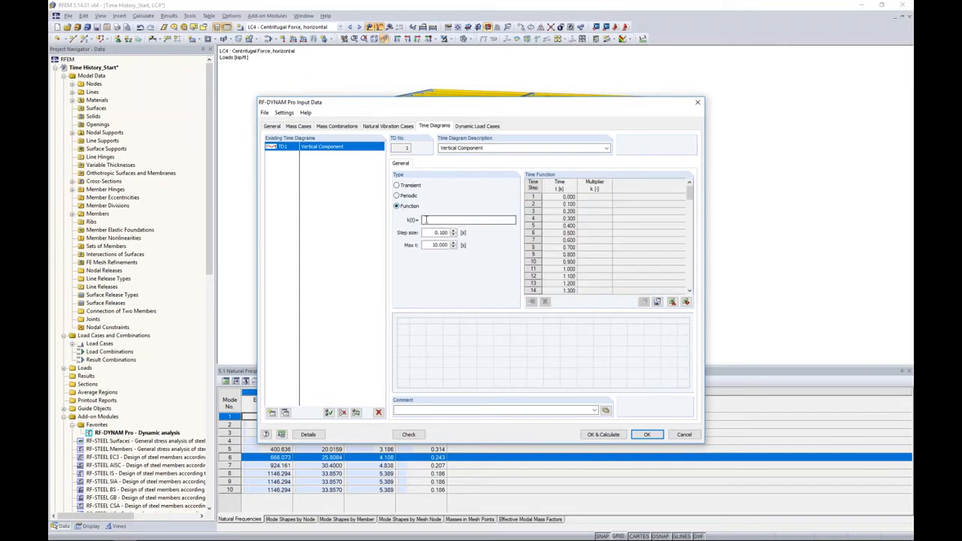
click(397, 196)
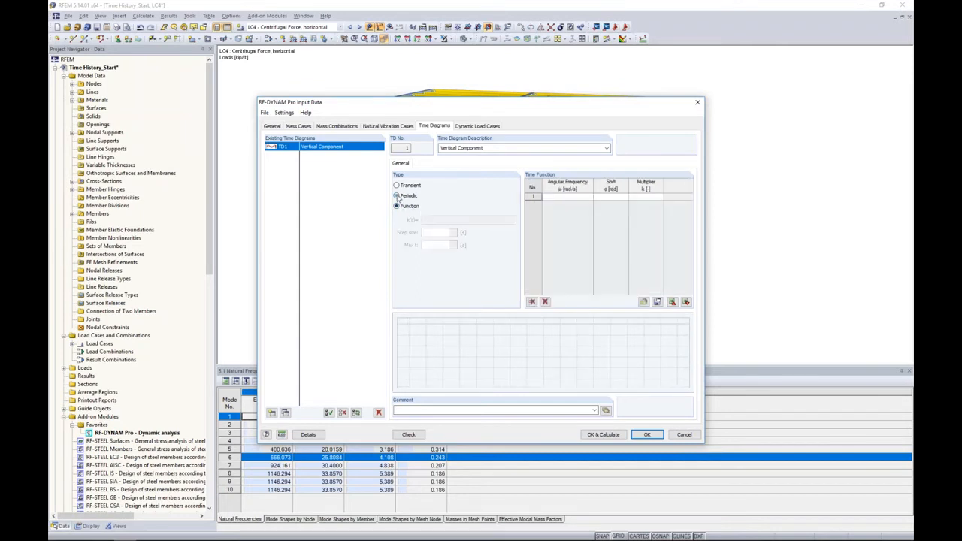
click(549, 196)
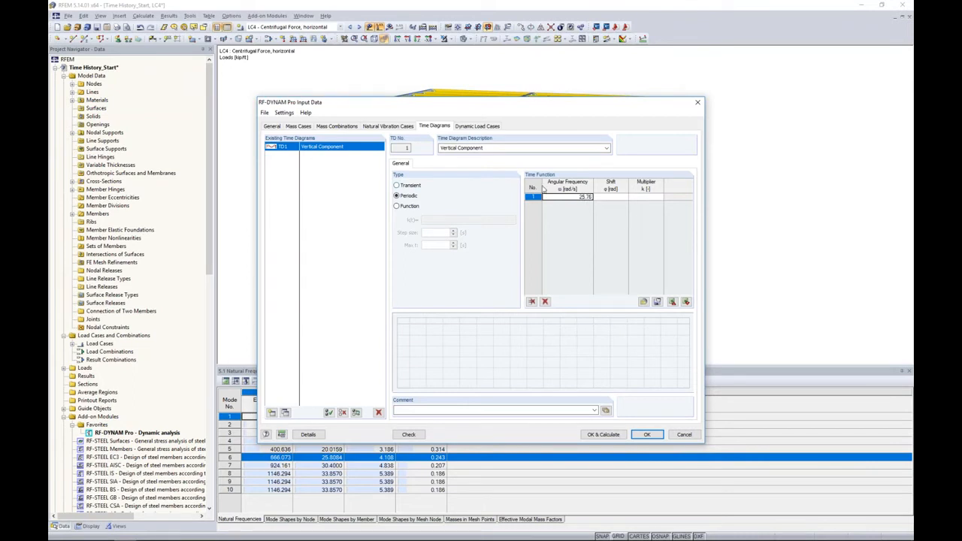
click(607, 197)
key(Tab)
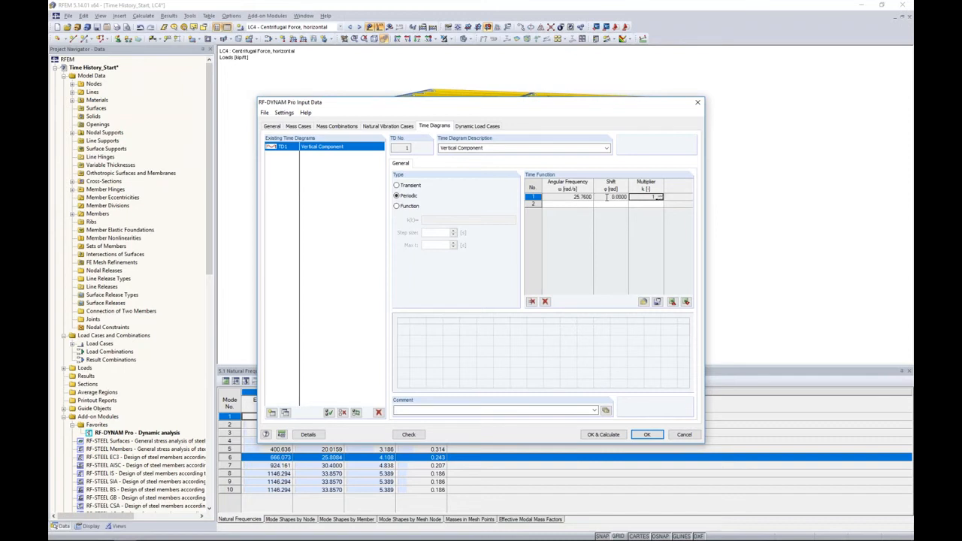
drag(602, 106, 607, 159)
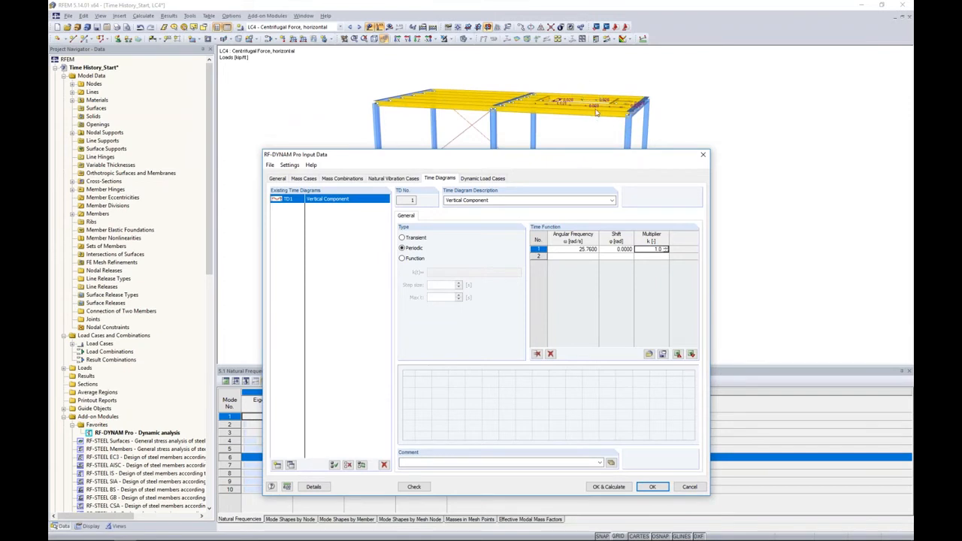
drag(596, 157, 606, 106)
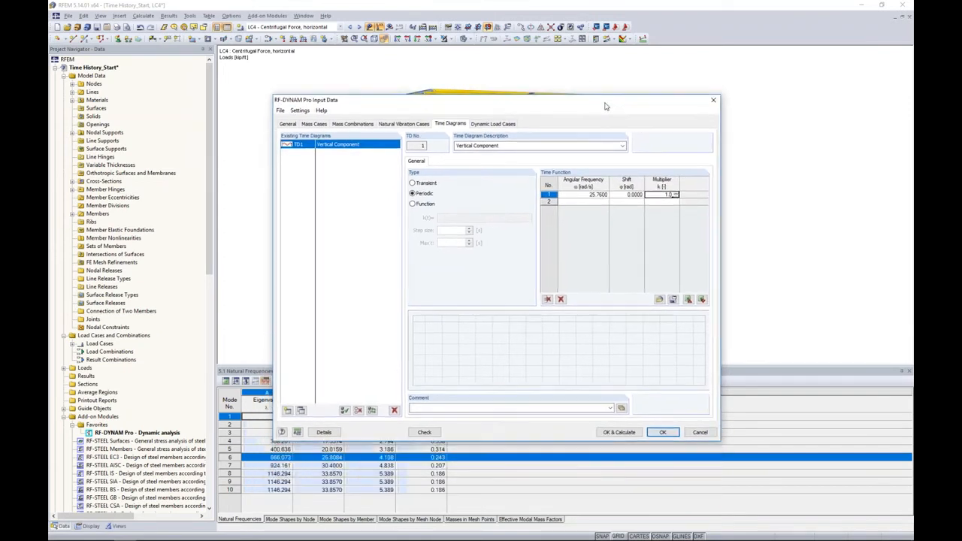
click(587, 194)
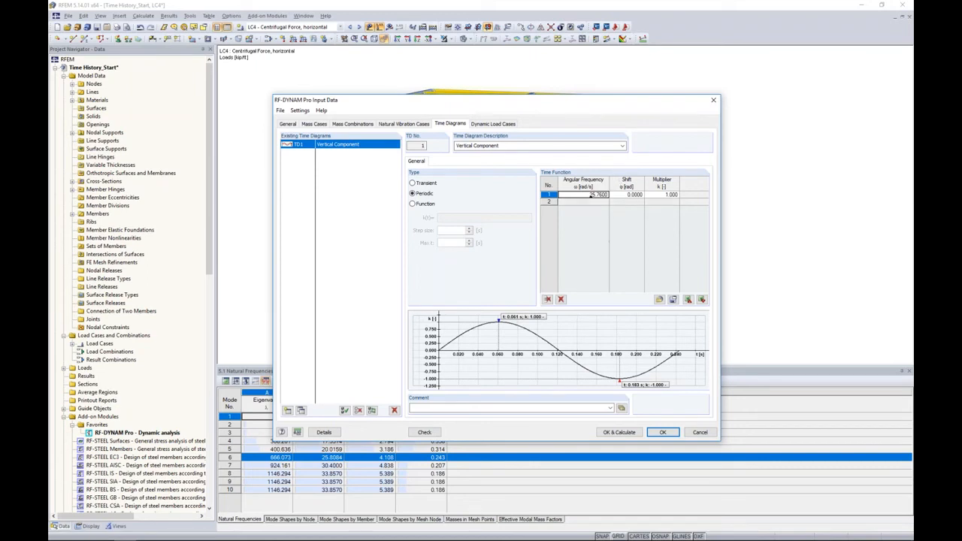
Copy TD1 to a second time diagram named "Horizontal Component", set its shift to 1.57 rad, and compare it with TD1's curve
click(301, 410)
double_click(466, 147)
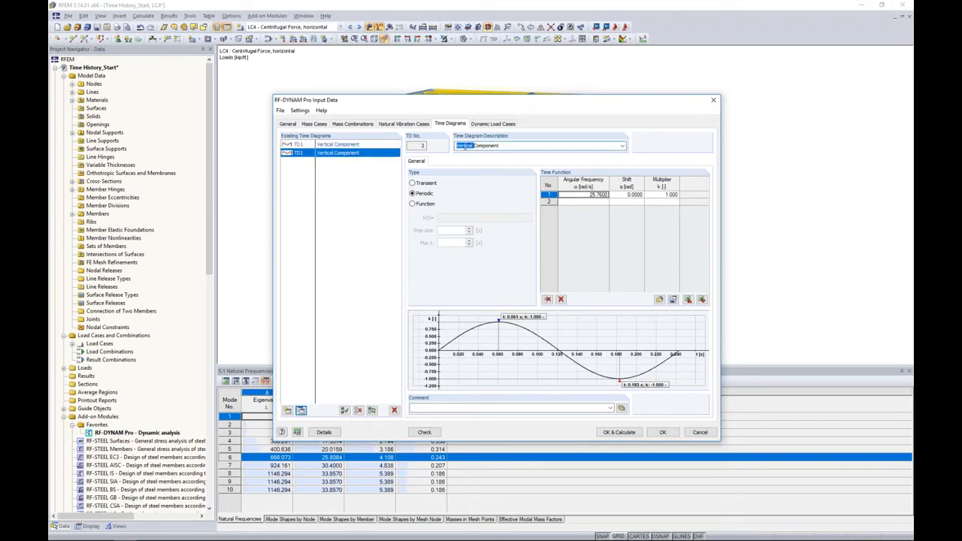
text(Horizontal)
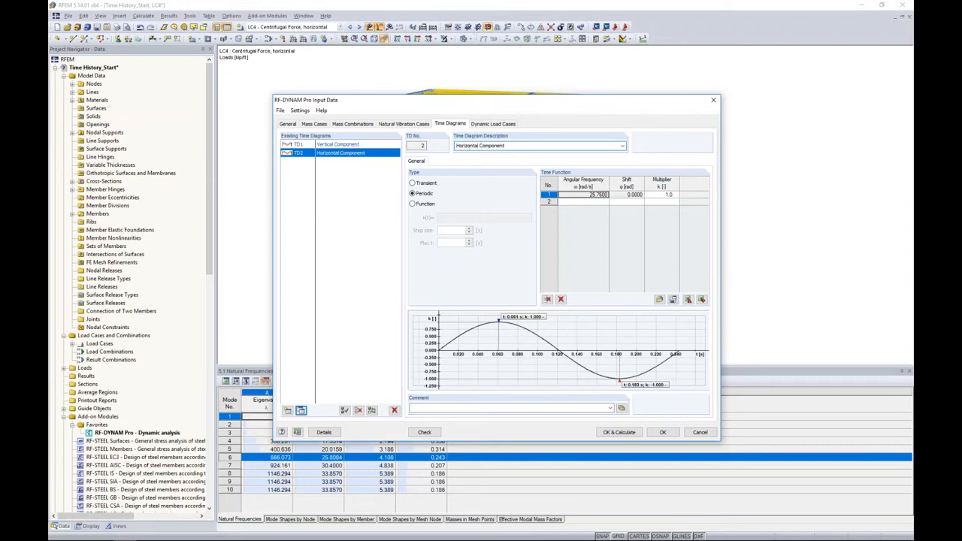
key(Tab)
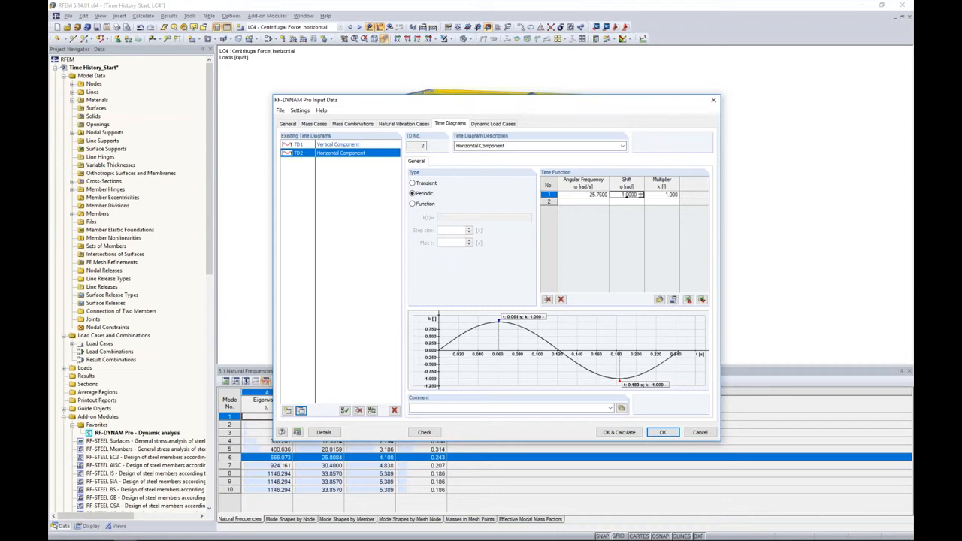
key(Tab)
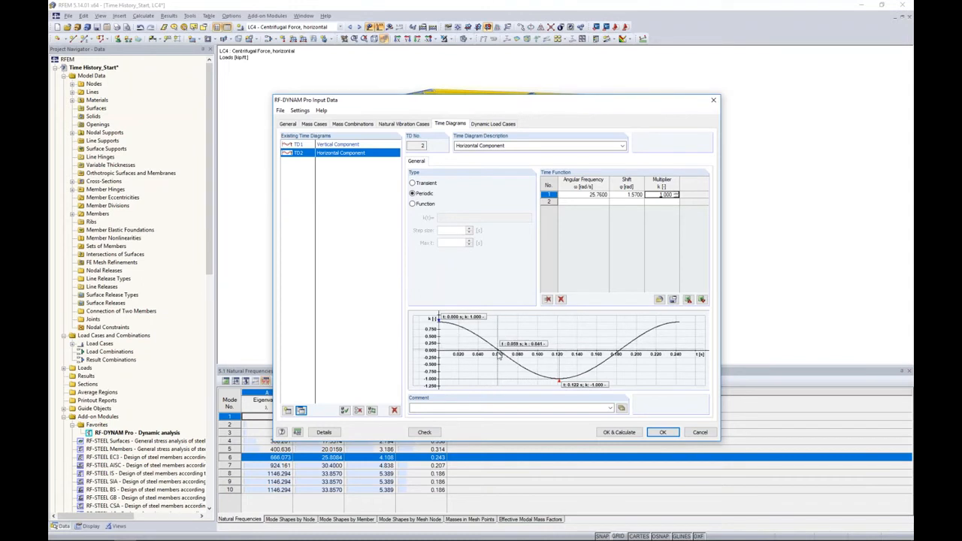
click(342, 146)
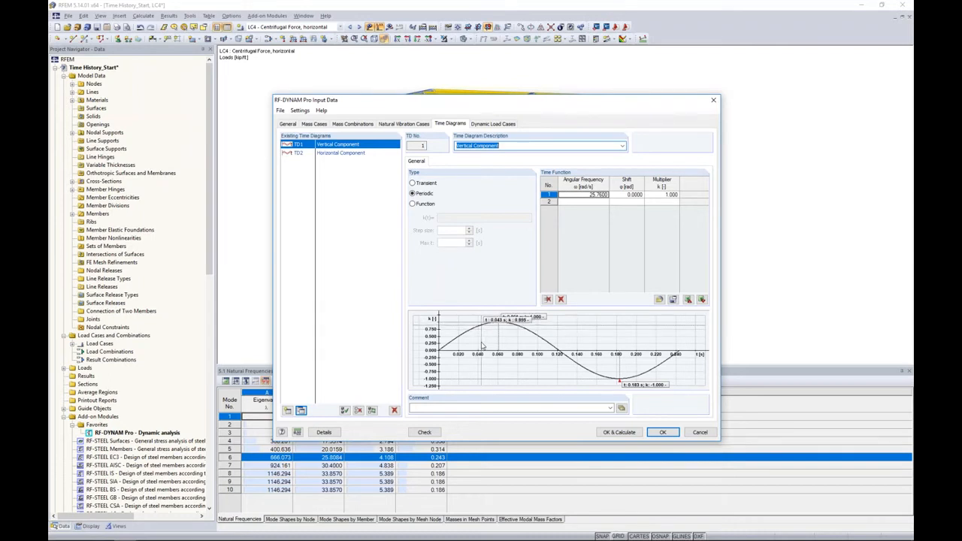
Name dynamic load case DLC1 "Linear Time History" and use the linear implicit Newmark analysis of time diagrams
click(506, 127)
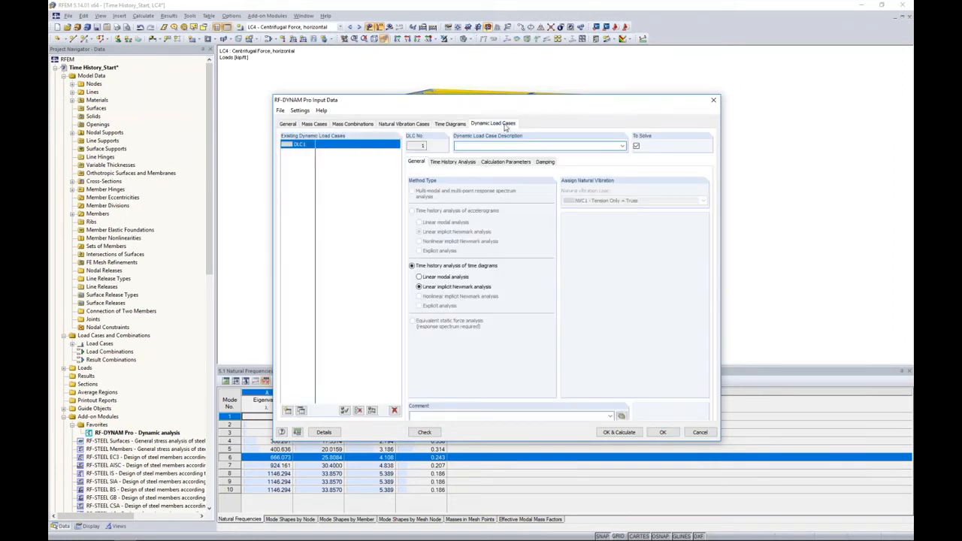
click(466, 146)
text(Linear Time History)
click(419, 278)
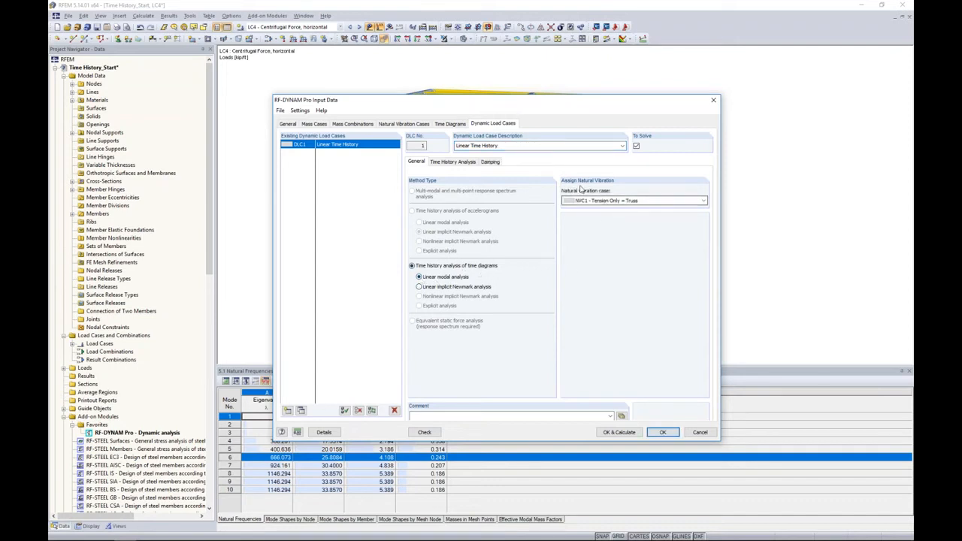
click(419, 286)
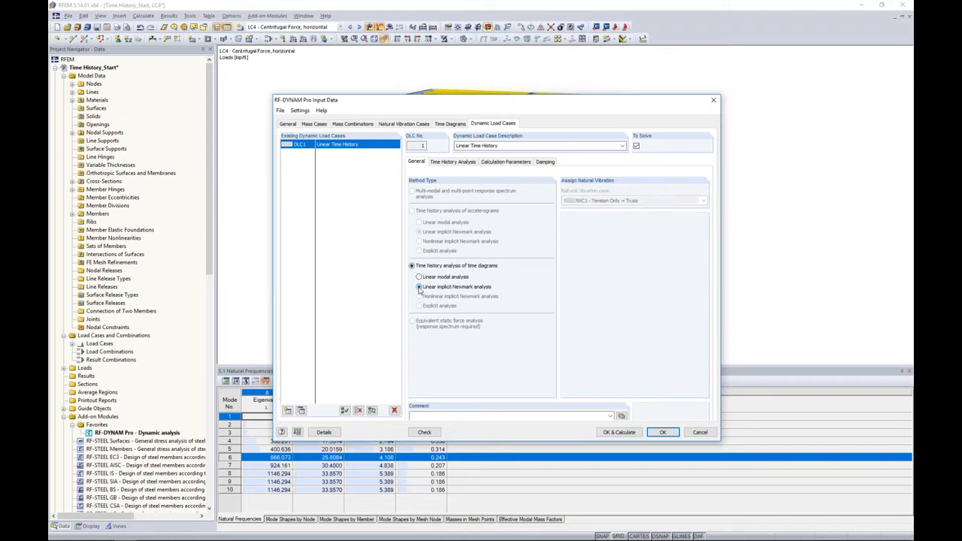
Assign LC3 Centrifugal Force, vertical as the load case of DLC1's first loading and time diagram set
click(453, 162)
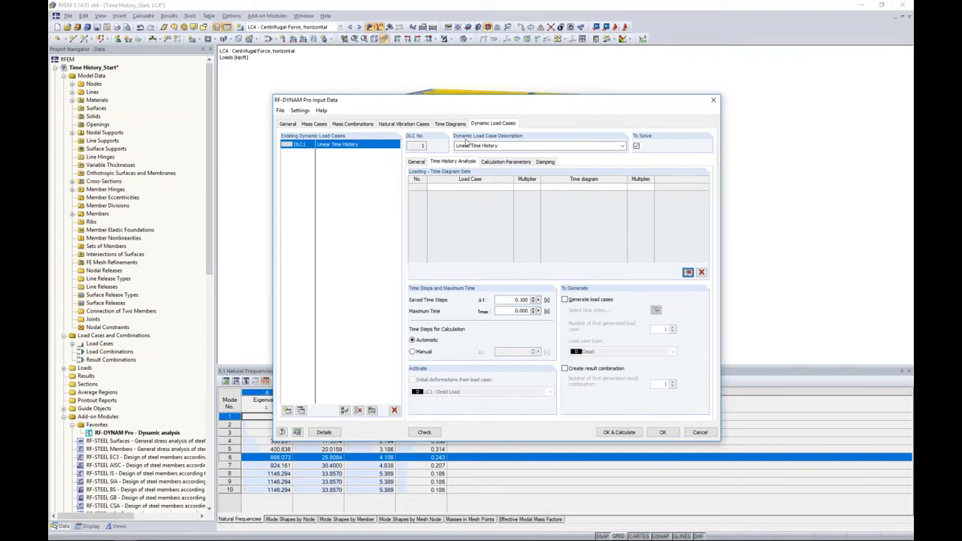
drag(475, 101, 466, 167)
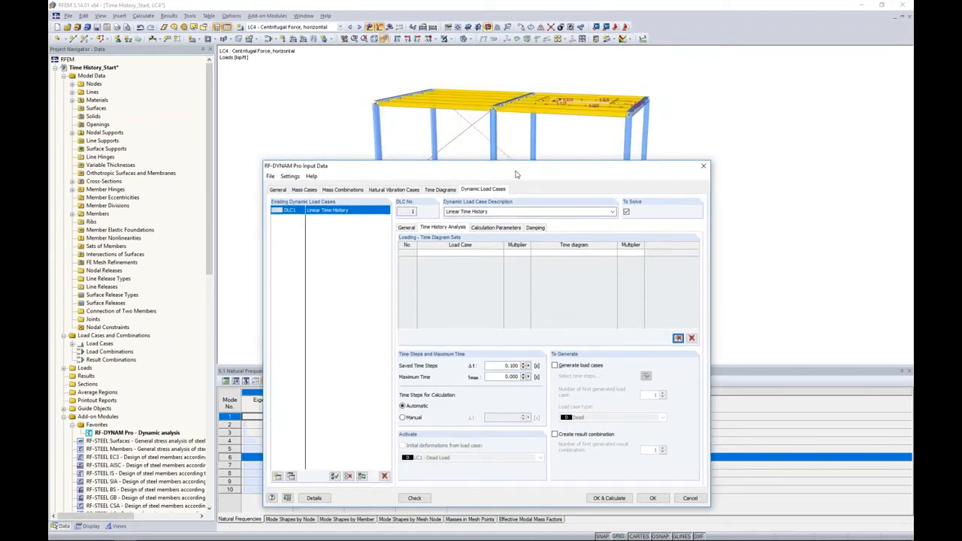
drag(519, 169, 516, 93)
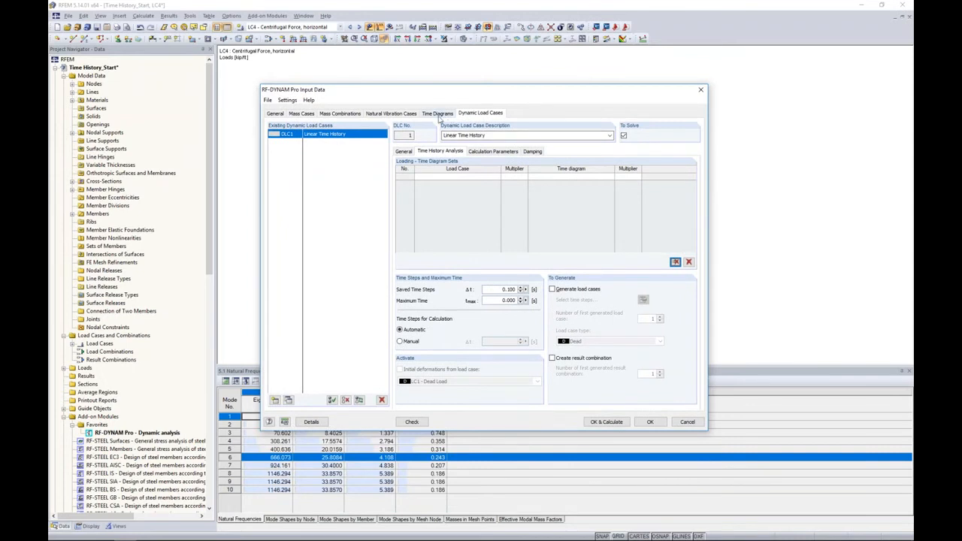
click(470, 179)
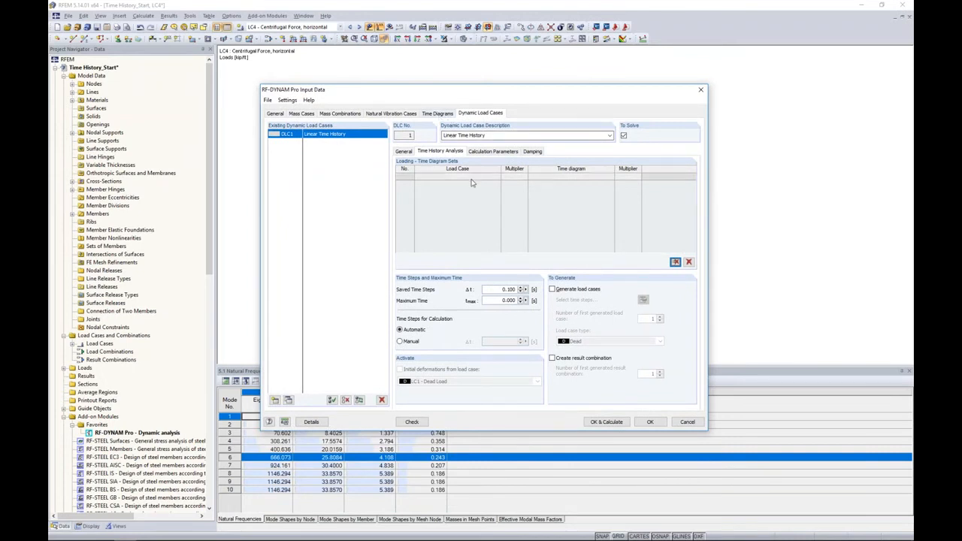
click(496, 178)
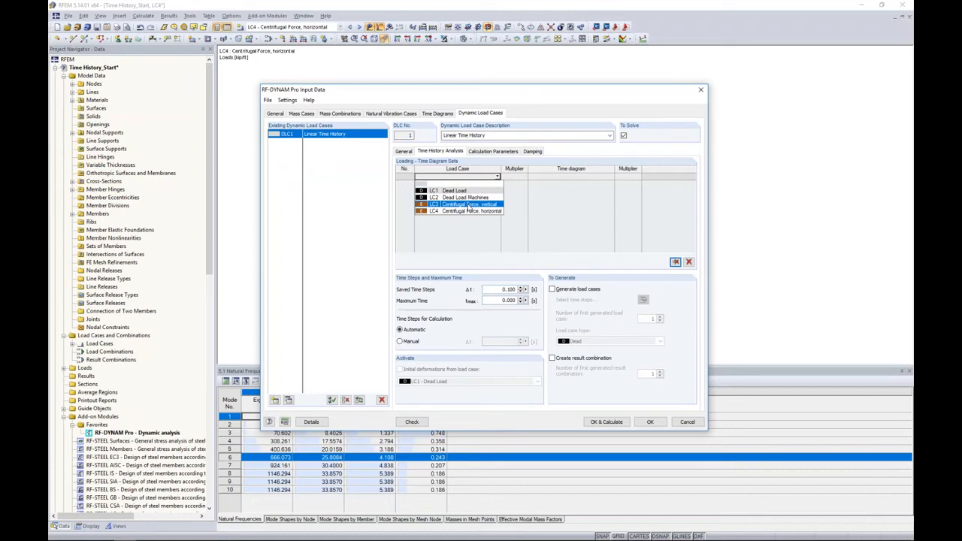
click(469, 205)
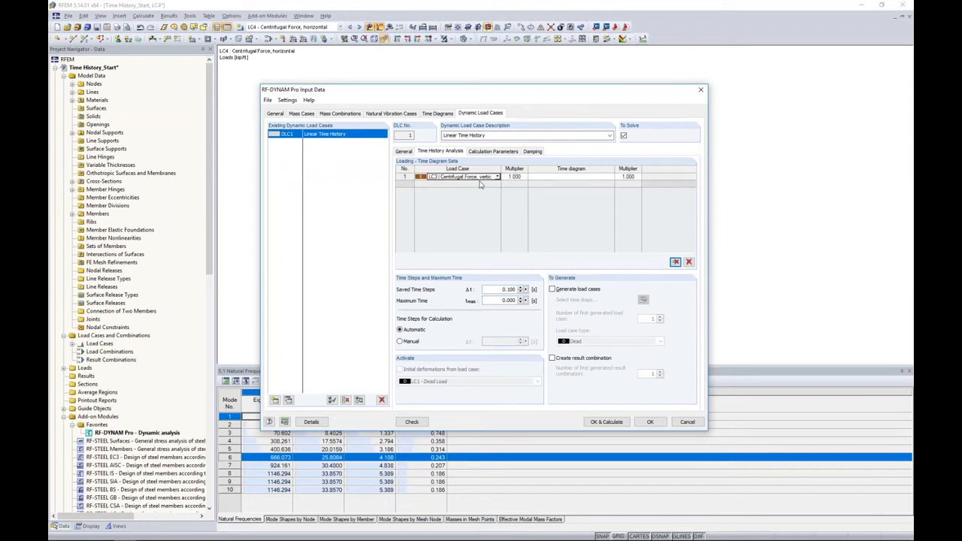
Assign time diagram TD1 Vertical Component to the LC3 loading in DLC1's first set
click(545, 179)
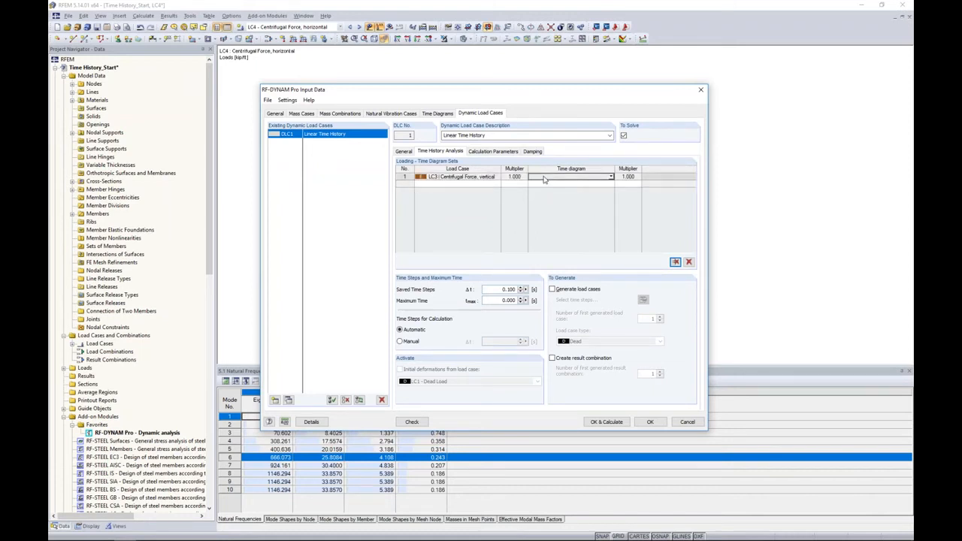
click(610, 180)
click(599, 195)
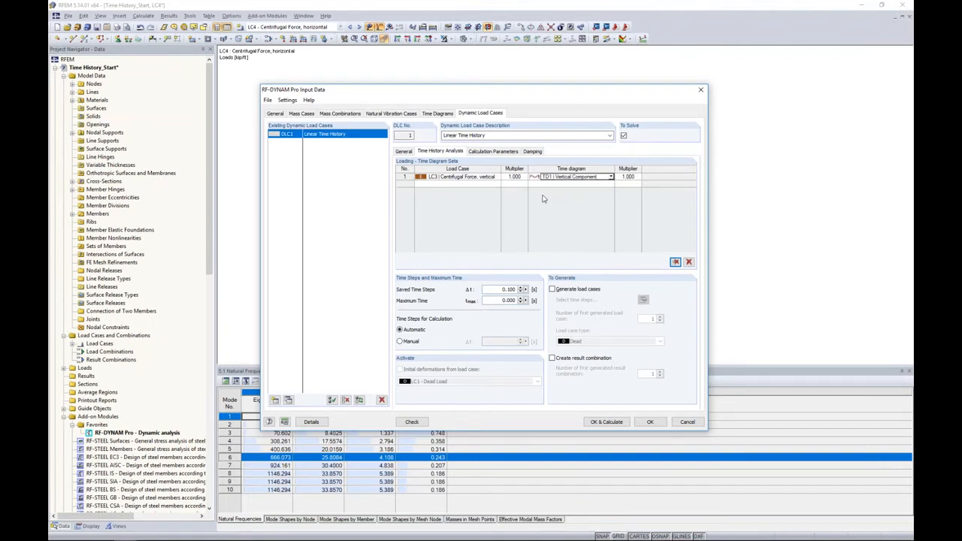
Add a second set to DLC1 that pairs LC4 Centrifugal Force, horizontal with time diagram TD2 Horizontal Component
click(466, 184)
click(497, 185)
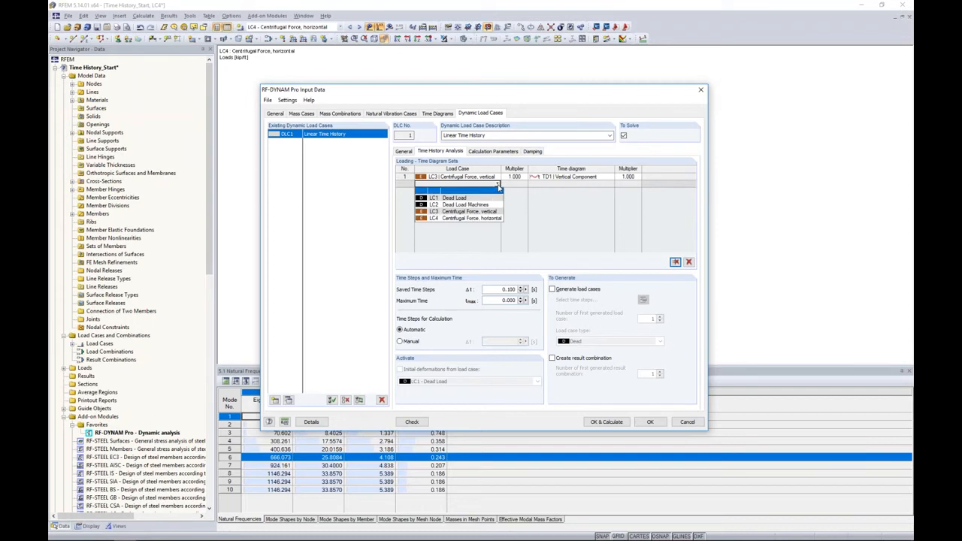
click(475, 218)
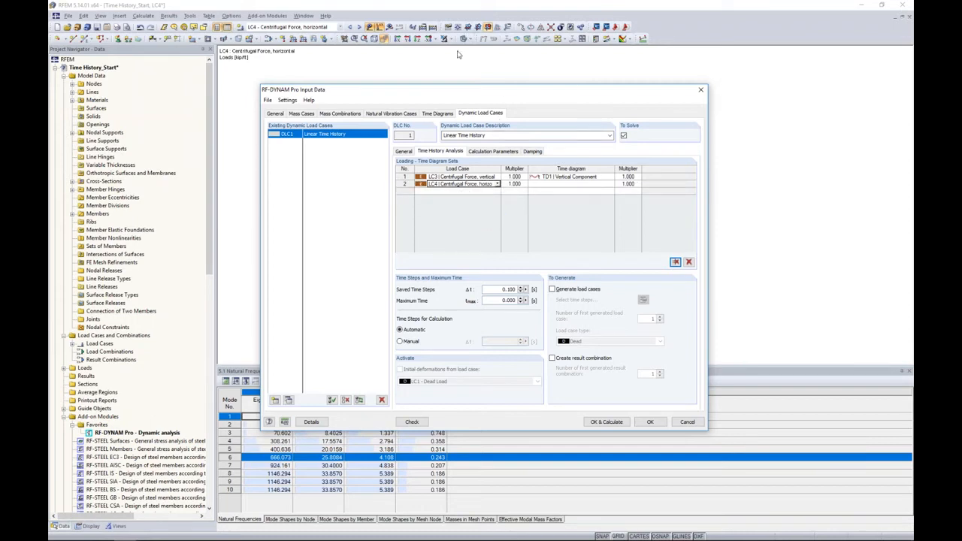
drag(446, 91, 425, 205)
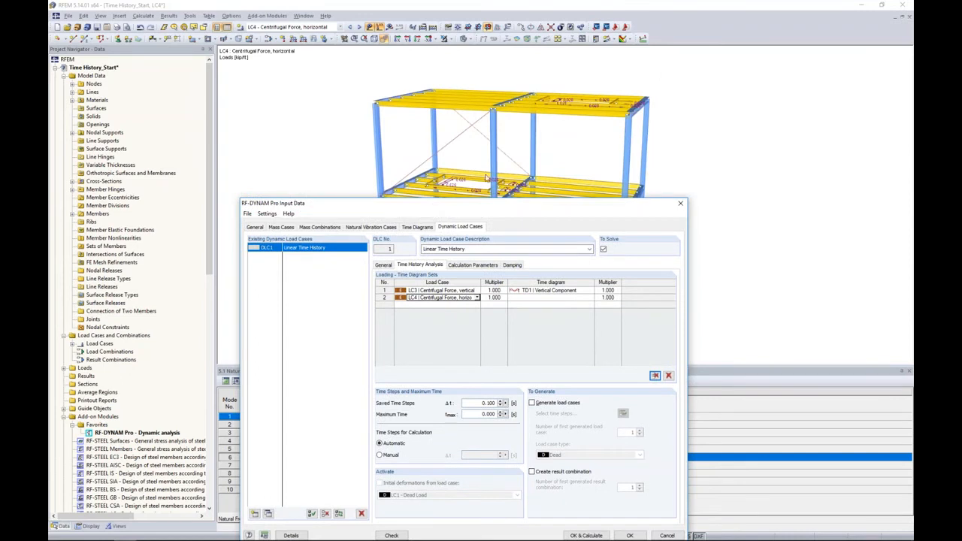
drag(524, 203, 543, 100)
click(566, 195)
click(611, 196)
click(588, 216)
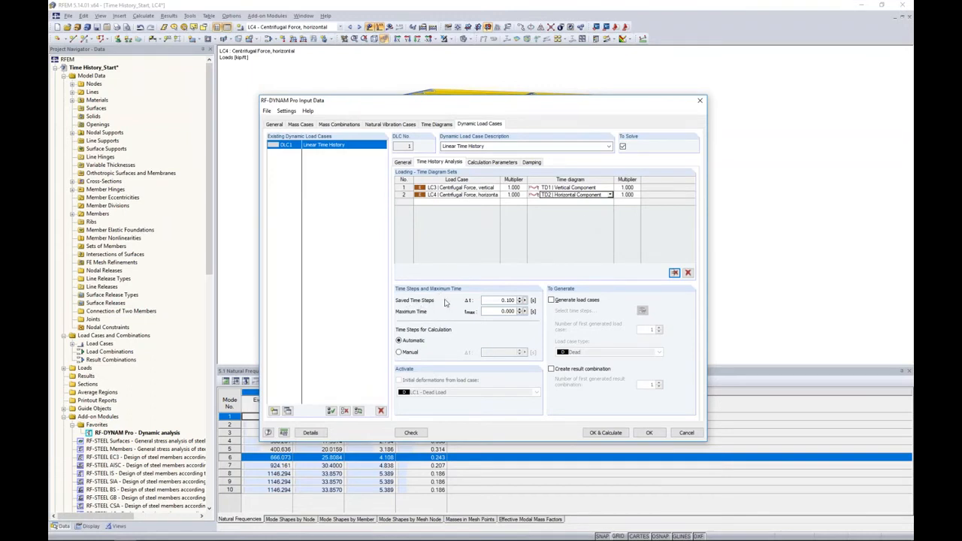
Set saved time steps to 0.01 s, maximum time to 10 s and manual calculation steps to 0.001 s, and enable creating a result combination
click(493, 301)
text(0.01)
key(Tab)
text(10)
click(407, 352)
double_click(504, 352)
text(0.001)
click(552, 369)
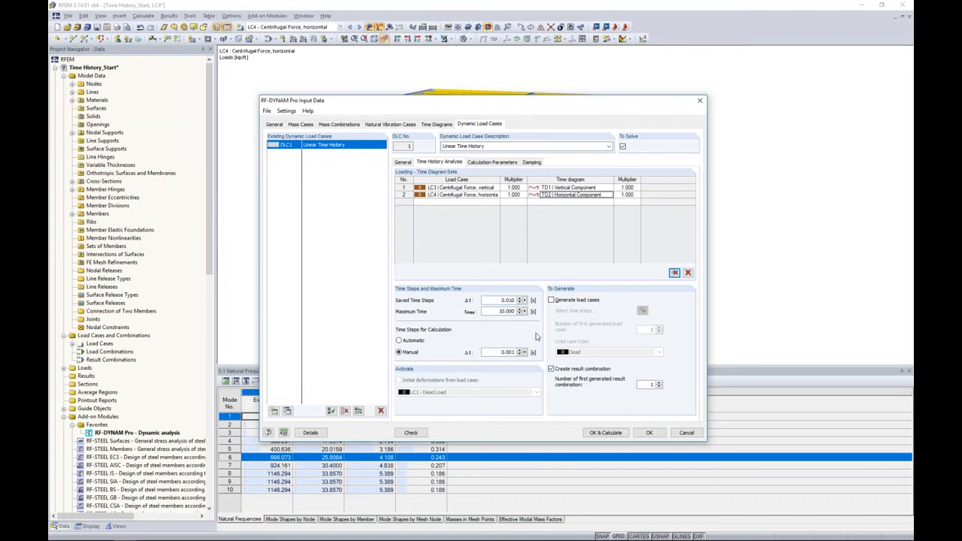
Use mass combination MCO1 for DLC1's acting masses and a diagonal mass matrix with translational and rotational DOFs
click(484, 162)
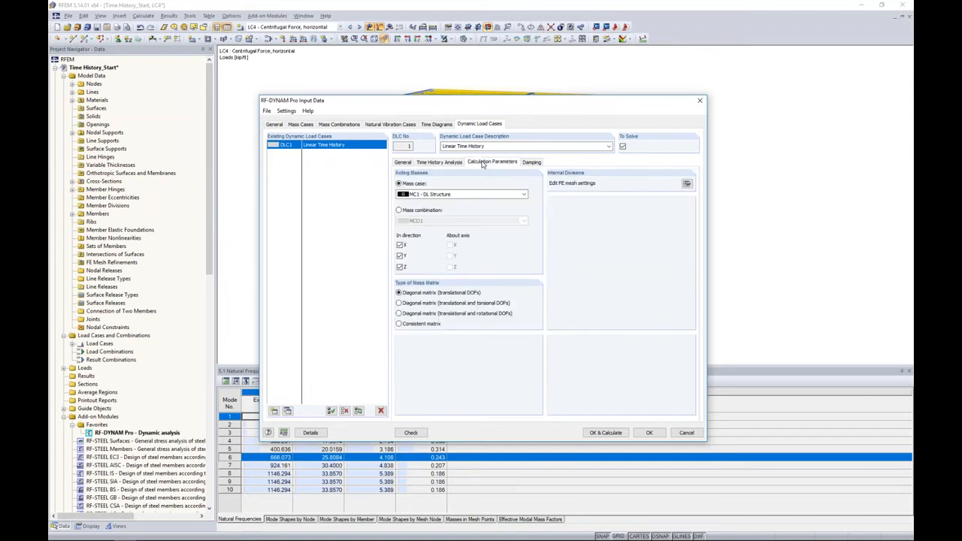
click(399, 211)
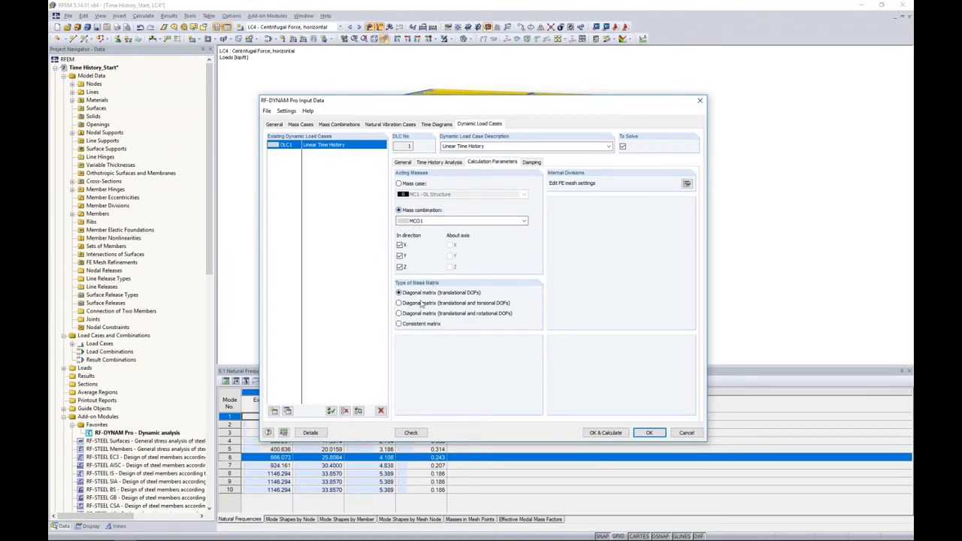
click(400, 314)
Open DLC1's damping settings and switch to the presentation to review the Rayleigh Damping slide
click(530, 163)
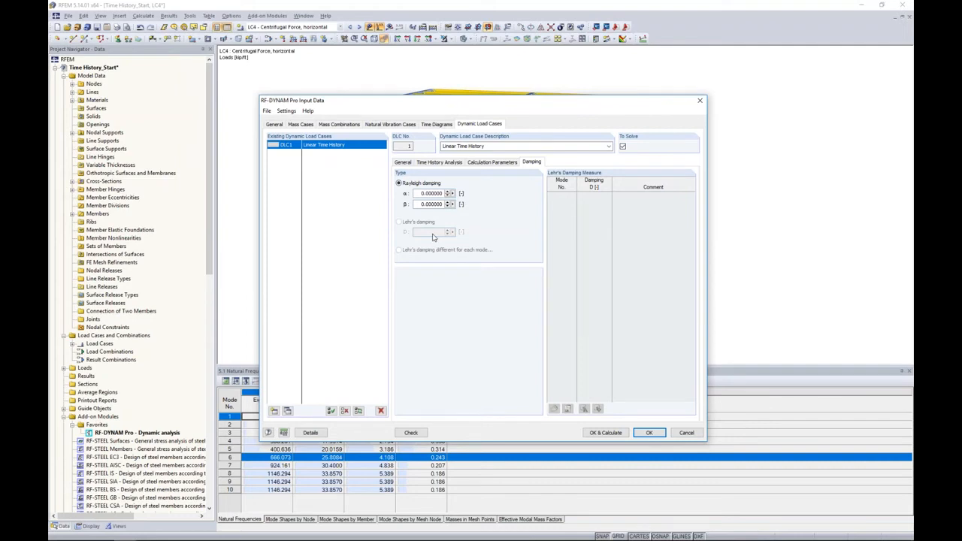
key(super+Tab)
click(408, 321)
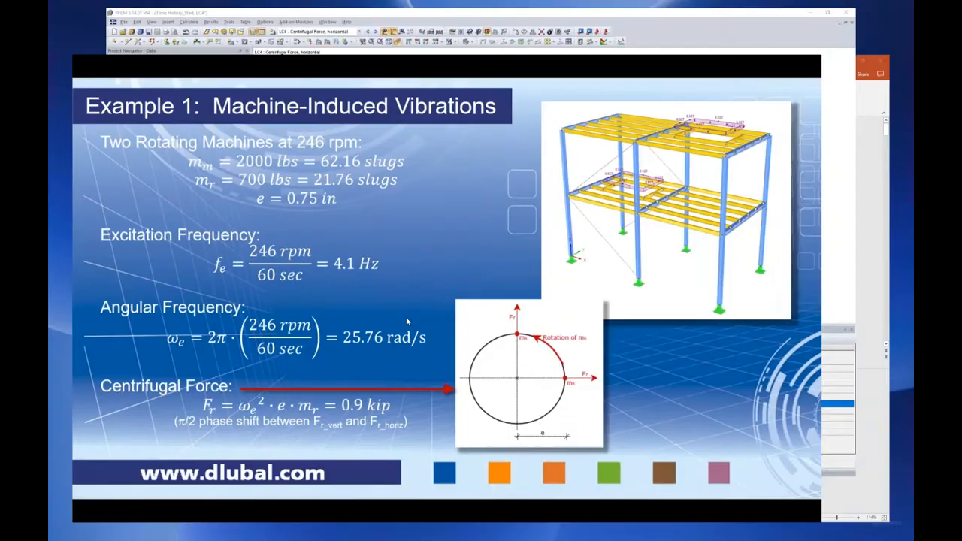
key(Right)
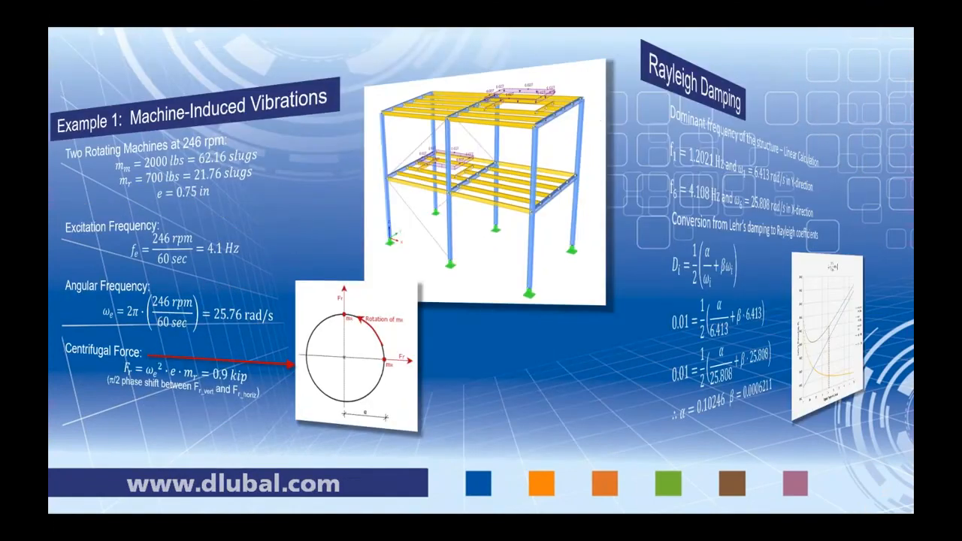
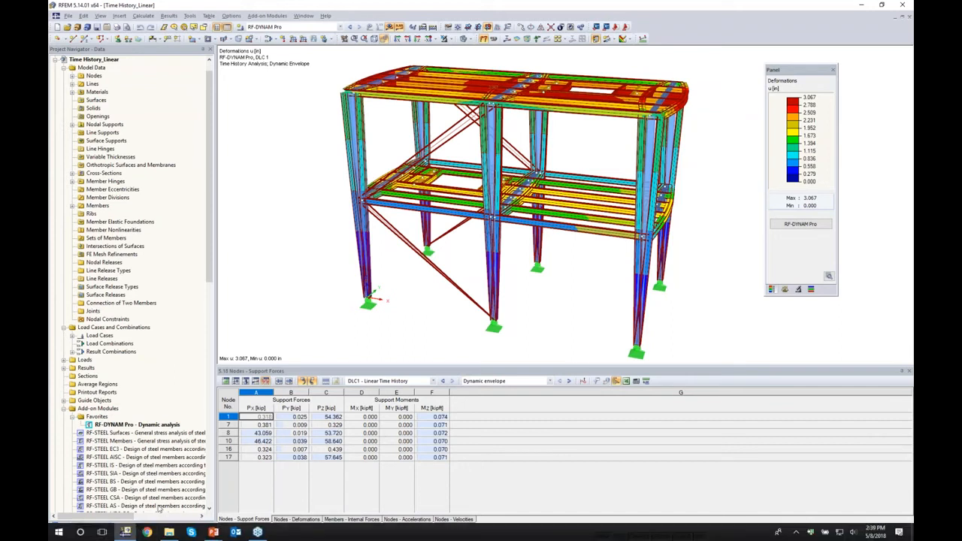
Open the results navigator and examine the global deformations of DLC1 Linear Time History for the dynamic envelope
click(144, 526)
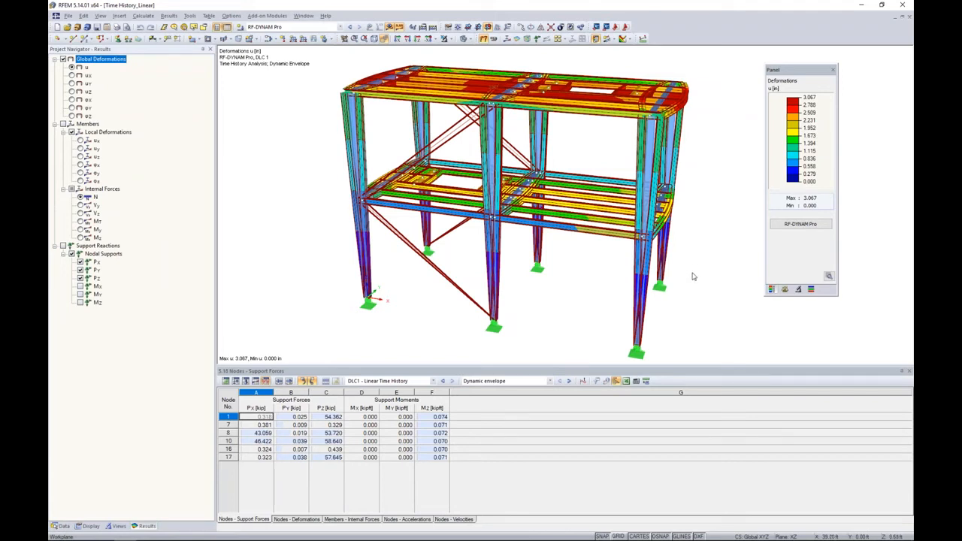
click(433, 382)
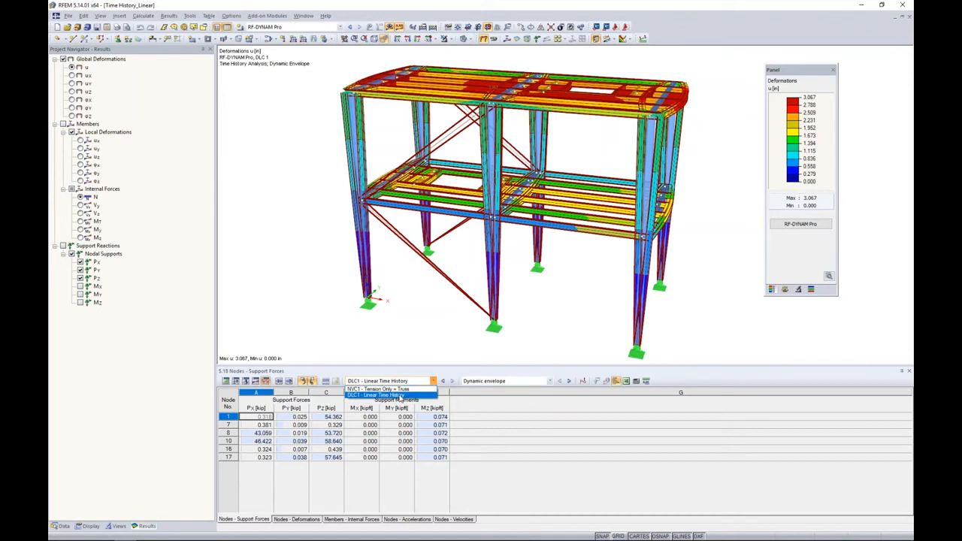
click(399, 395)
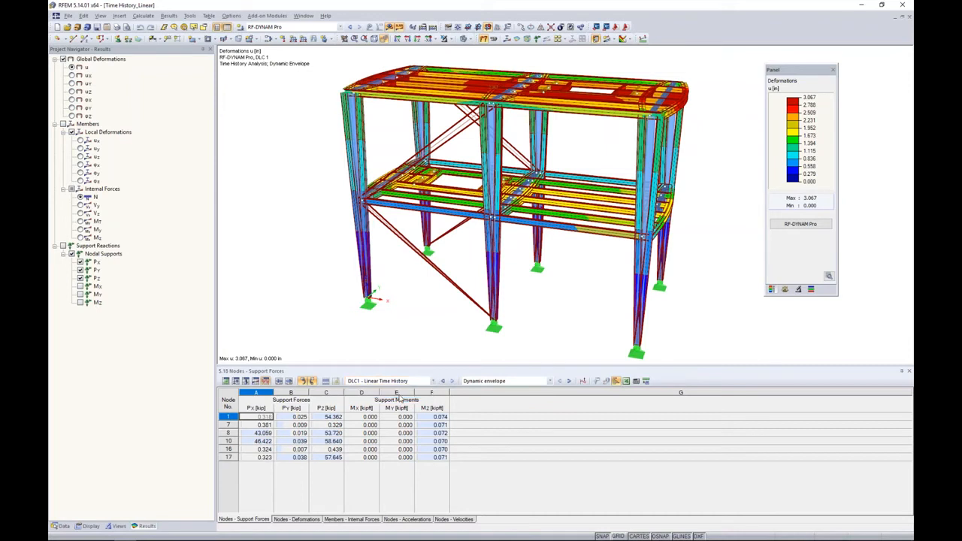
scroll(579, 301, down, 2)
middle_drag(579, 301, 556, 285)
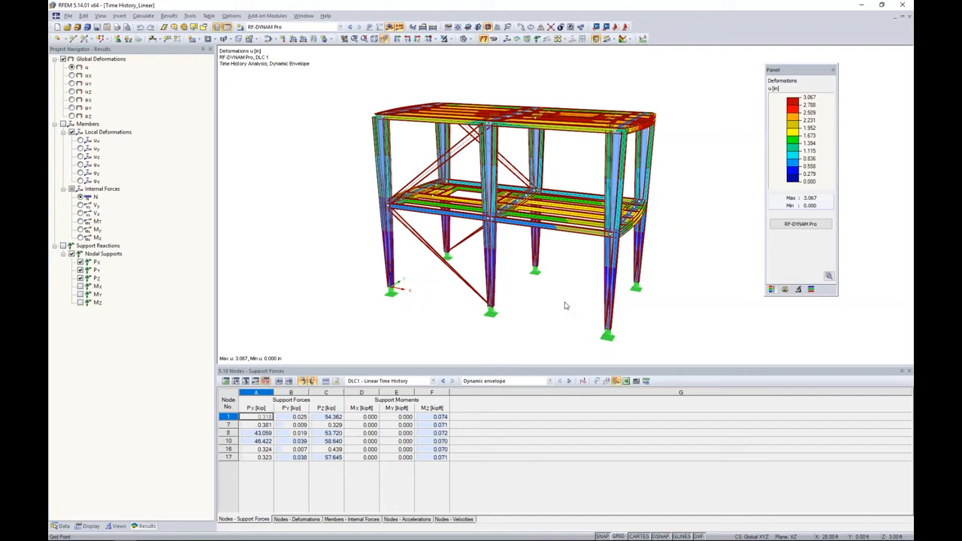
Open the Time Course Monitor for nodes and plot Displacement X of FE mesh point 28 on the roof
click(583, 381)
drag(333, 22, 360, 133)
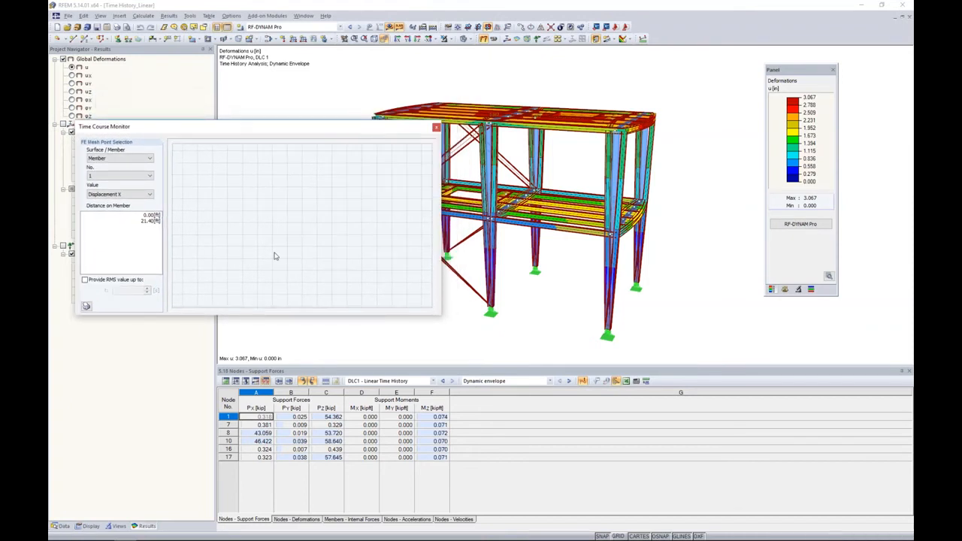
click(143, 160)
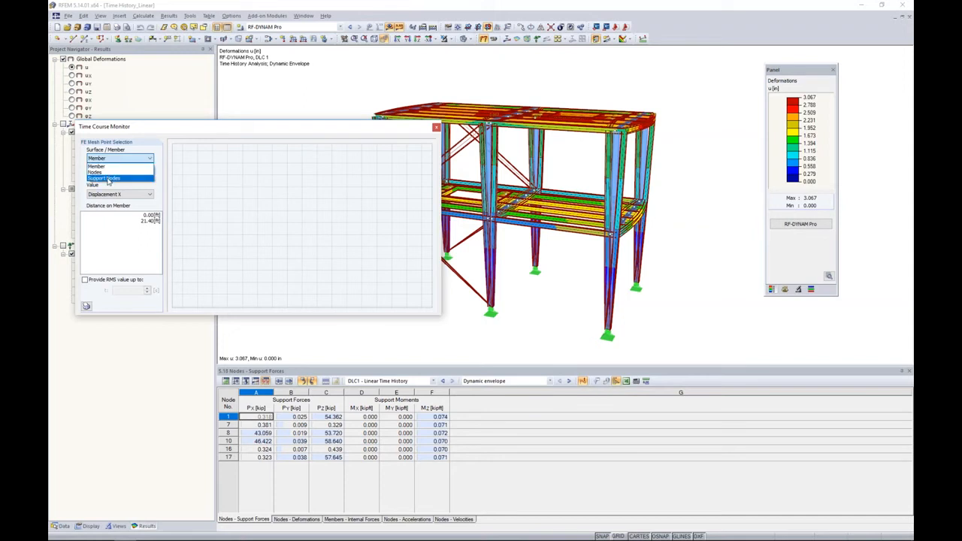
click(102, 174)
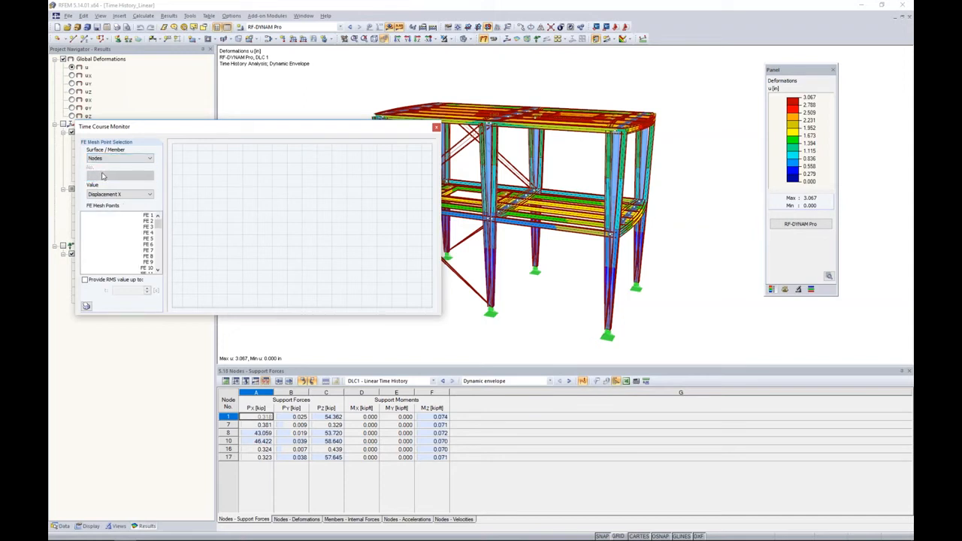
click(683, 208)
scroll(655, 156, up, 5)
middle_drag(655, 155, 652, 227)
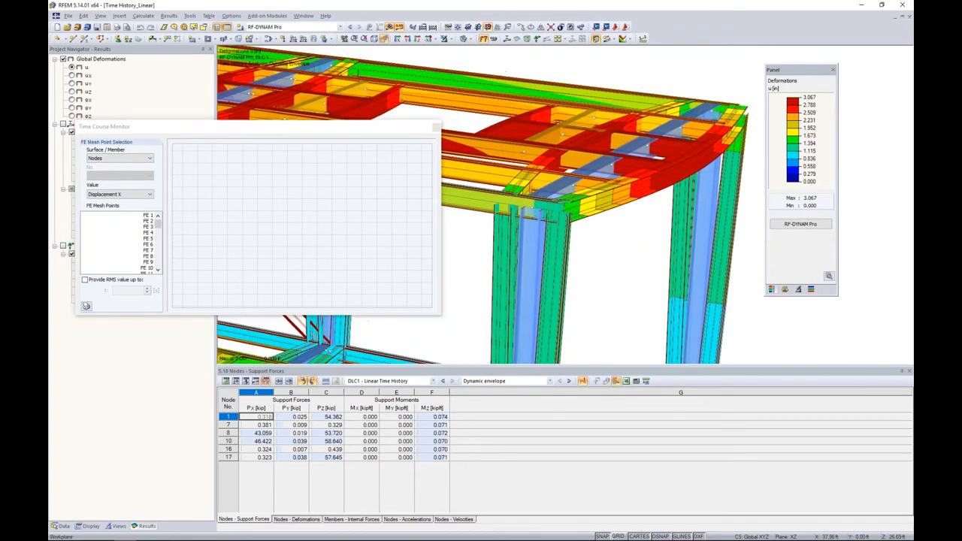
click(652, 149)
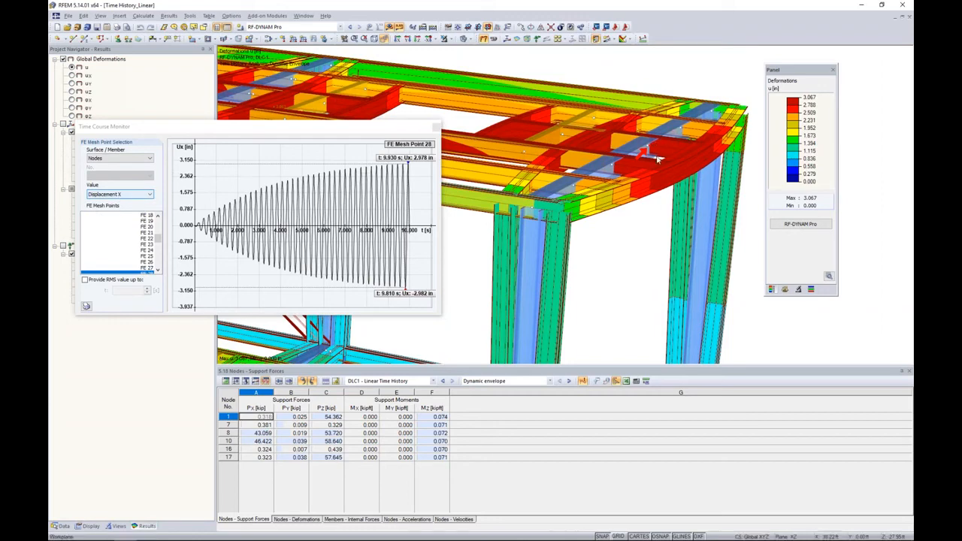
Examine the displacement curve of FE mesh point 28 and plot its Acceleration X over time
ctrl+middle_drag(642, 249, 667, 275)
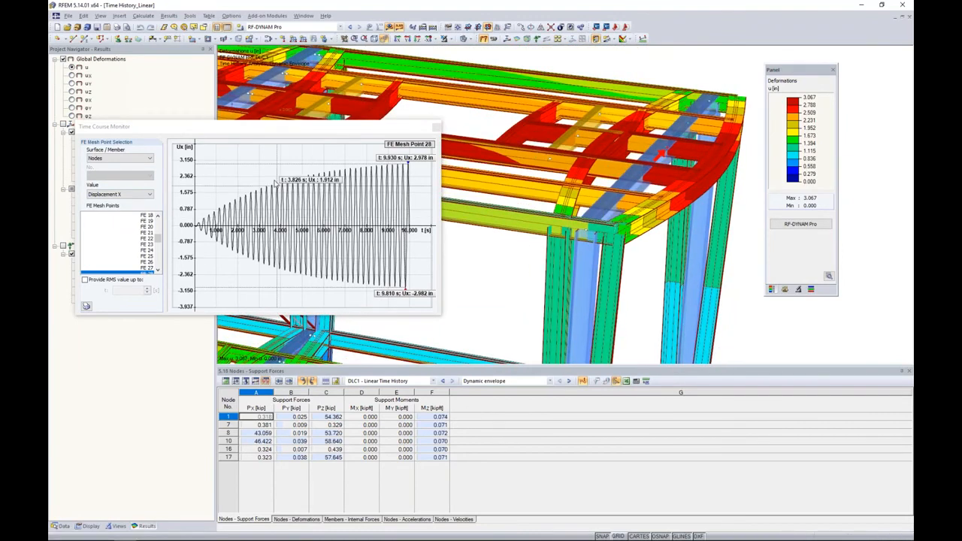
click(284, 129)
drag(284, 128, 321, 132)
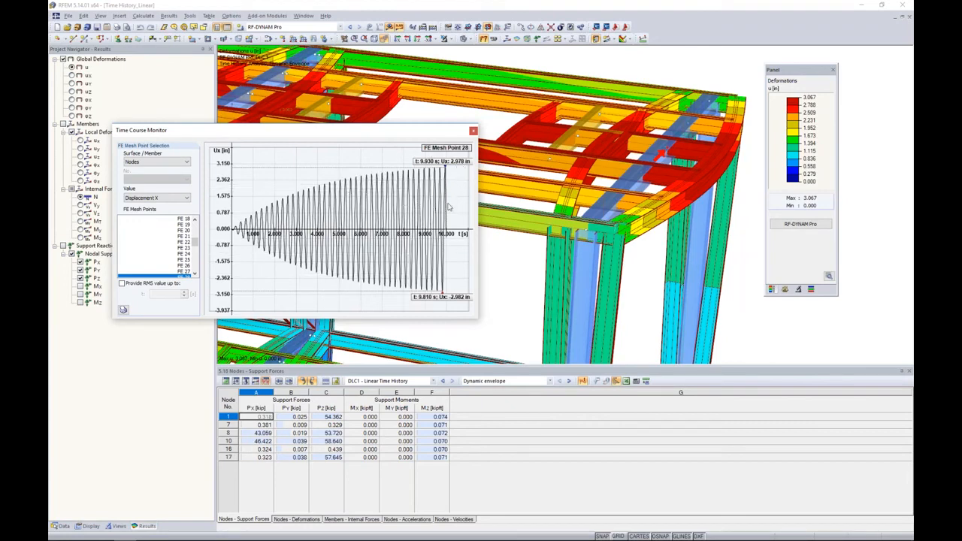
click(186, 199)
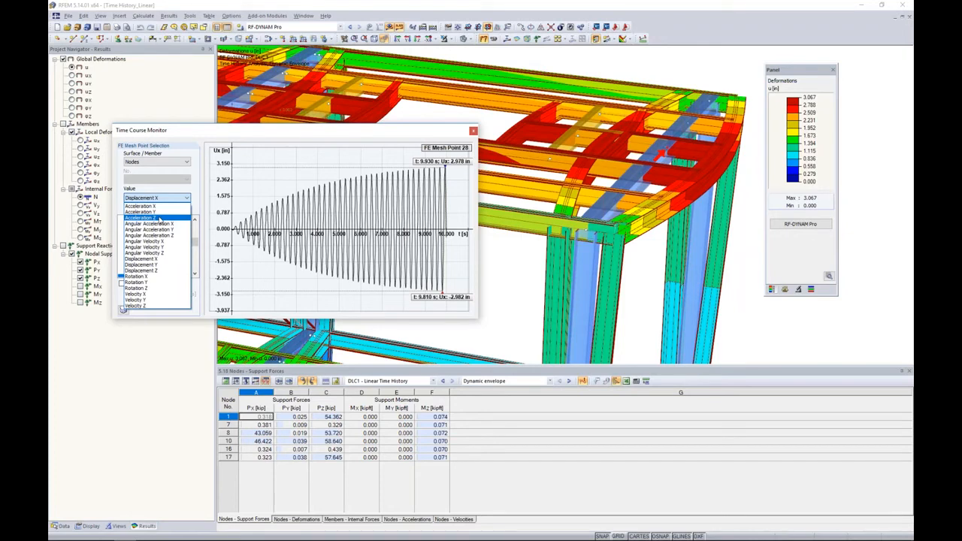
click(156, 207)
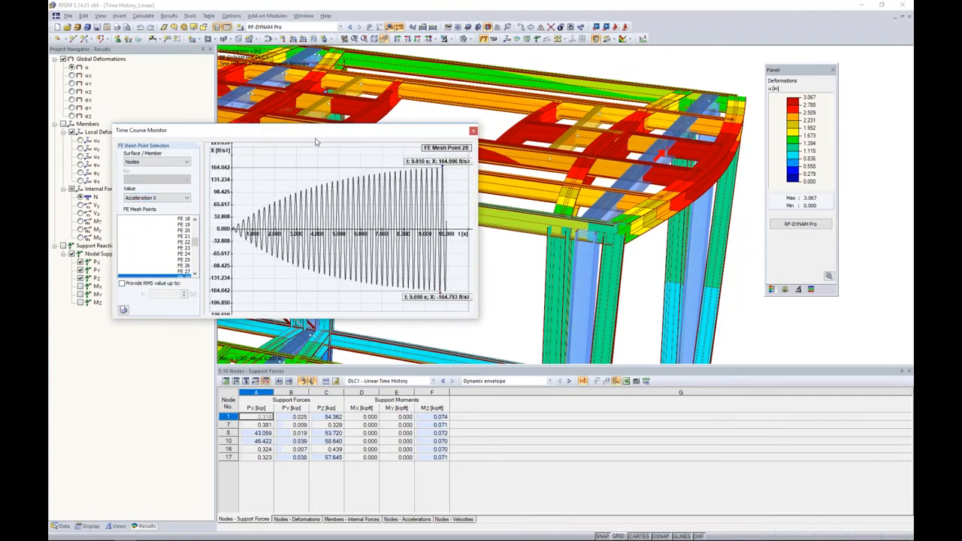
drag(313, 135, 283, 129)
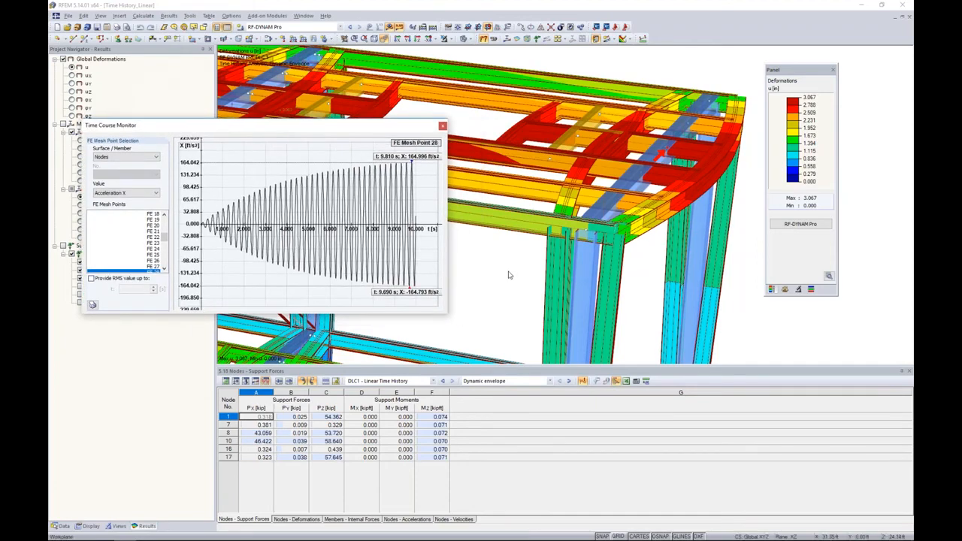
Plot Normal Force N over time for bracing Member 1 at 21.40 ft, examine the curve and close the Time Course Monitor
scroll(509, 275, down, 2)
middle_drag(518, 283, 636, 234)
scroll(630, 226, down, 2)
middle_drag(547, 179, 667, 173)
ctrl+middle_drag(529, 240, 549, 217)
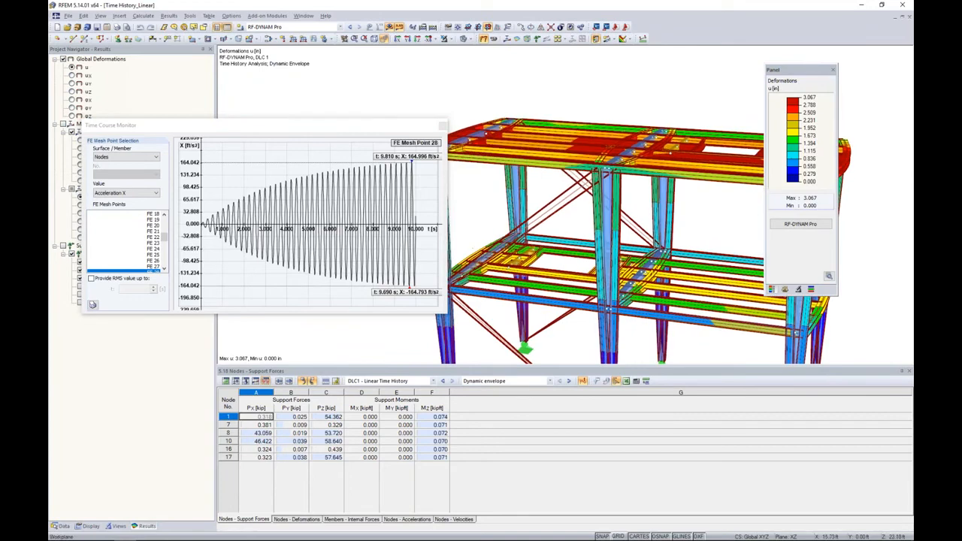
click(549, 216)
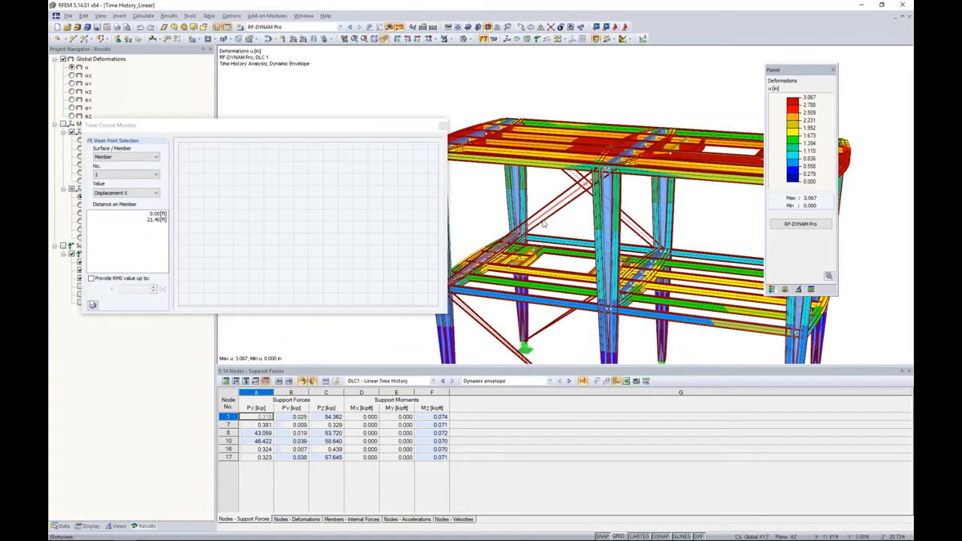
click(134, 194)
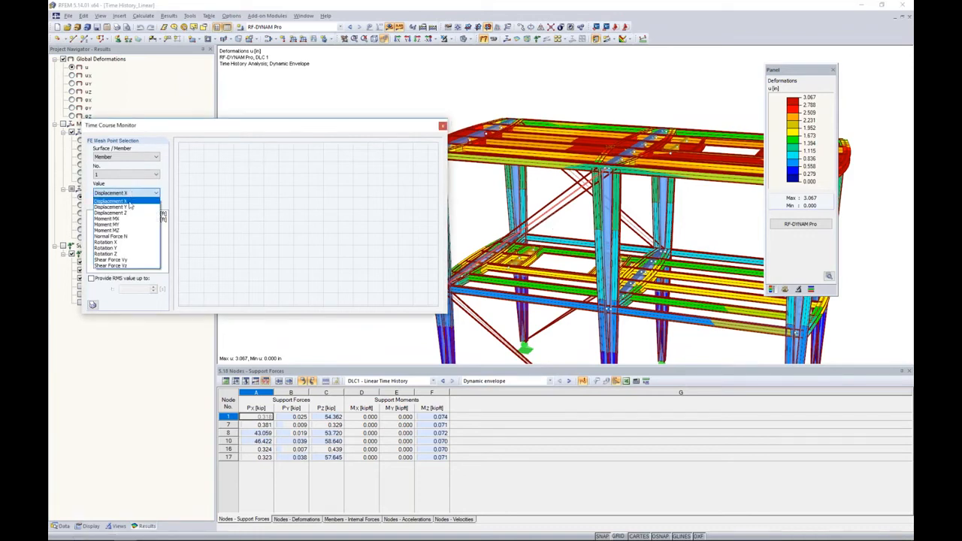
click(117, 237)
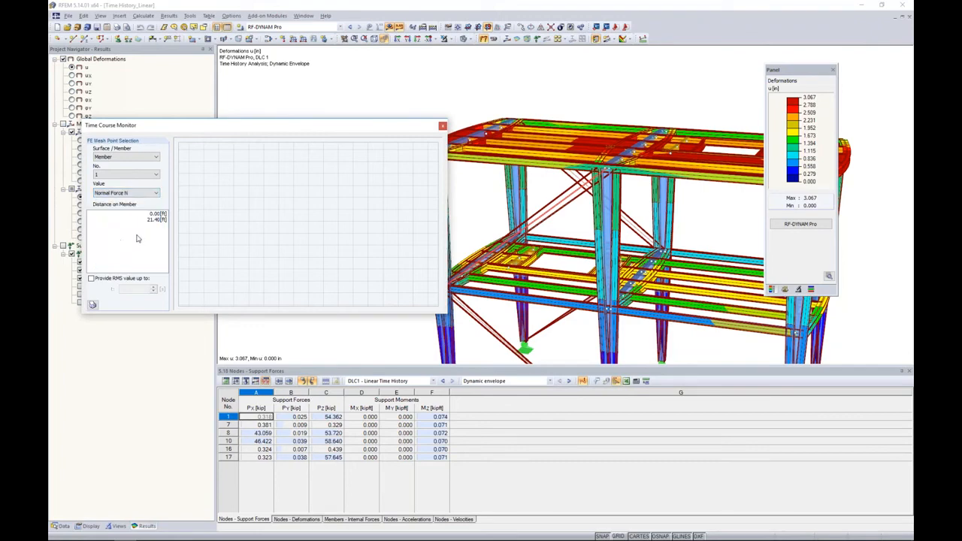
click(150, 219)
mouse_move(226, 195)
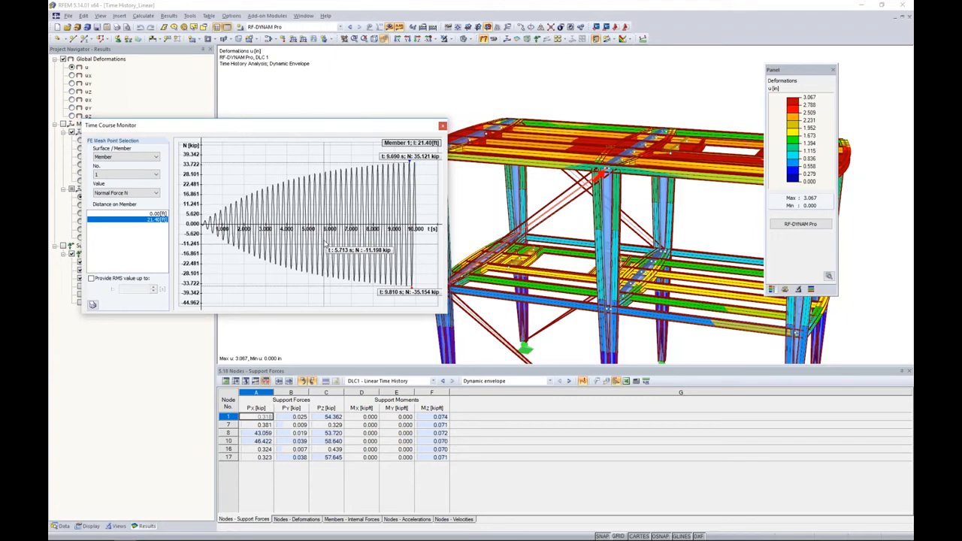
click(443, 126)
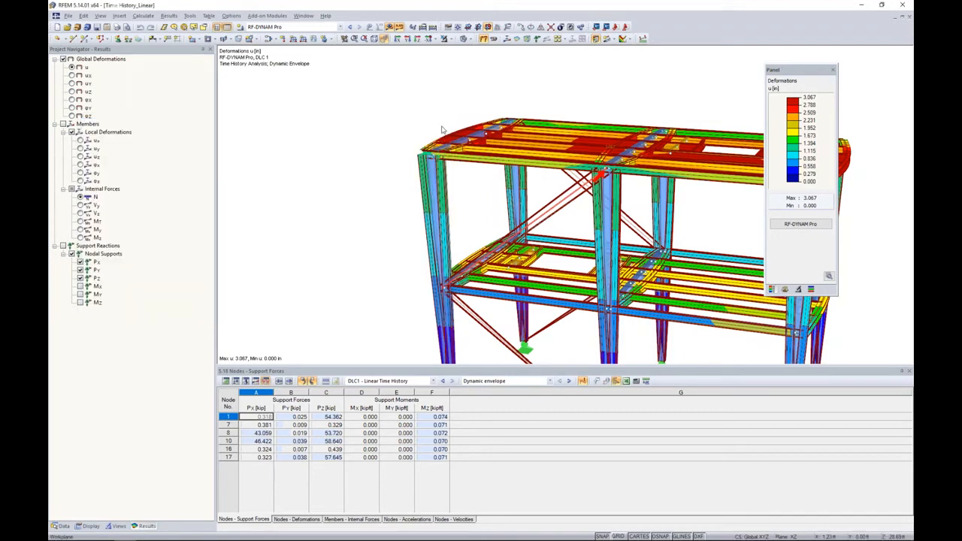
Show the natural vibration results of NVC1 - Tension Only = Truss and examine mode shape 6 on the whole frame
scroll(406, 166, down, 5)
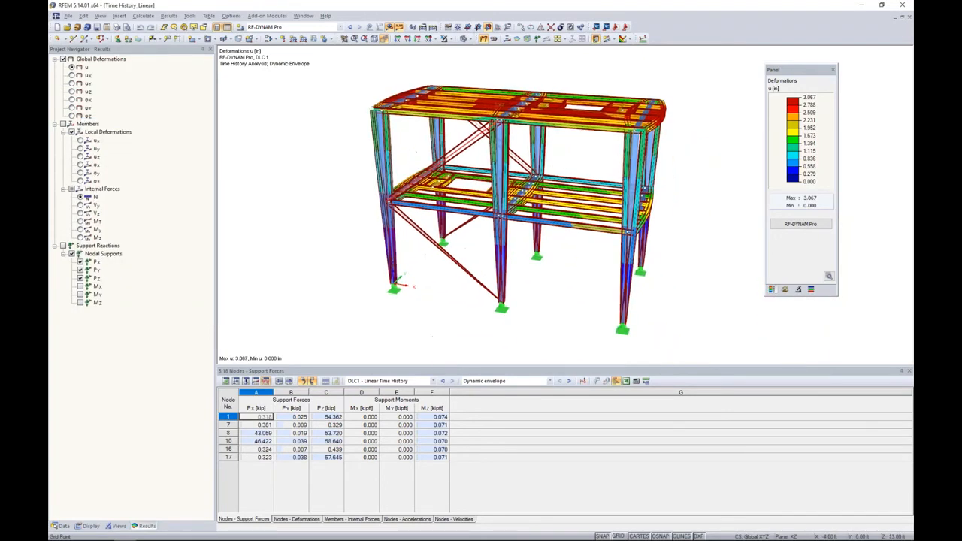
click(432, 382)
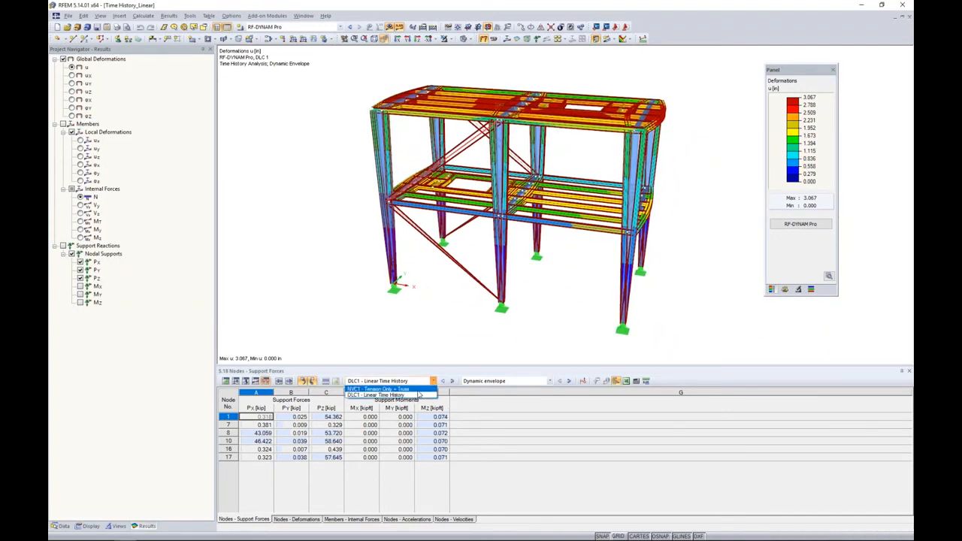
click(417, 389)
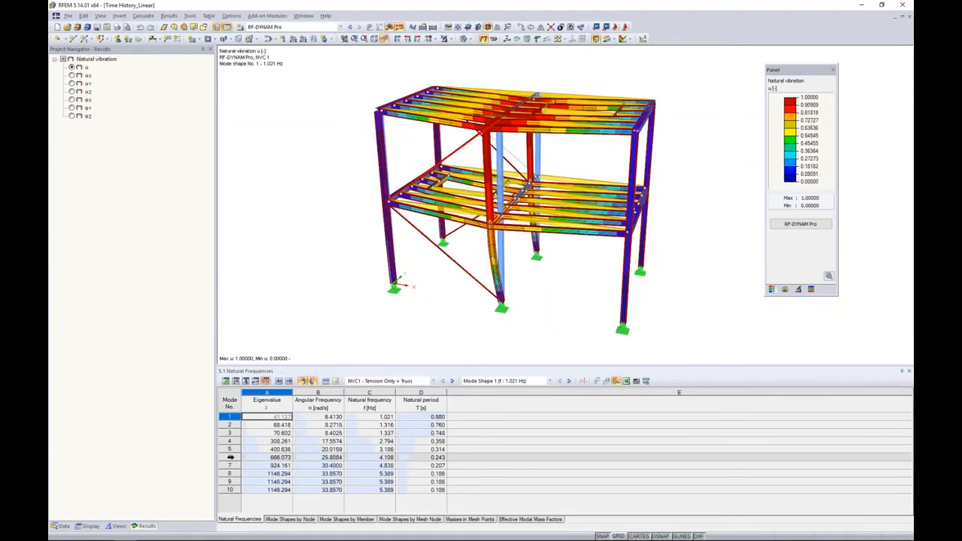
click(231, 457)
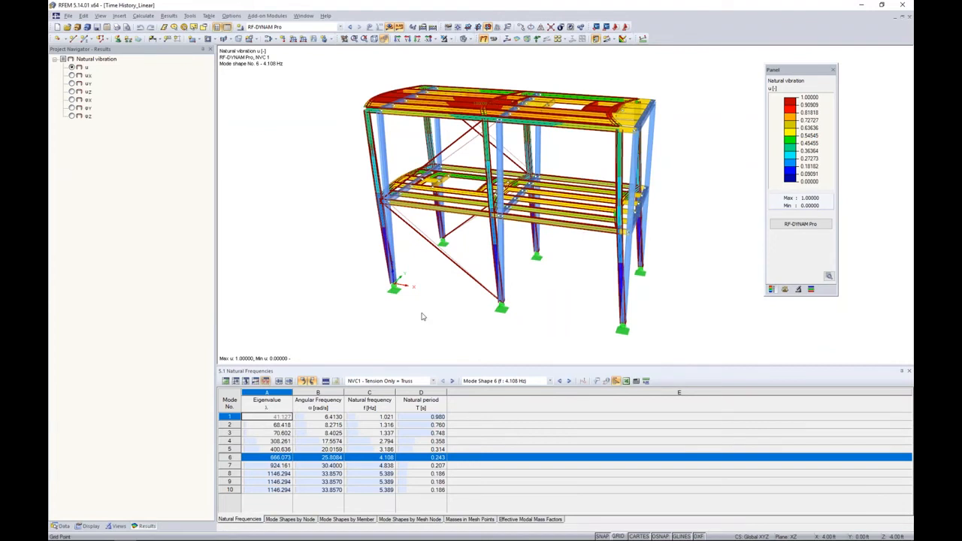
middle_drag(548, 275, 561, 287)
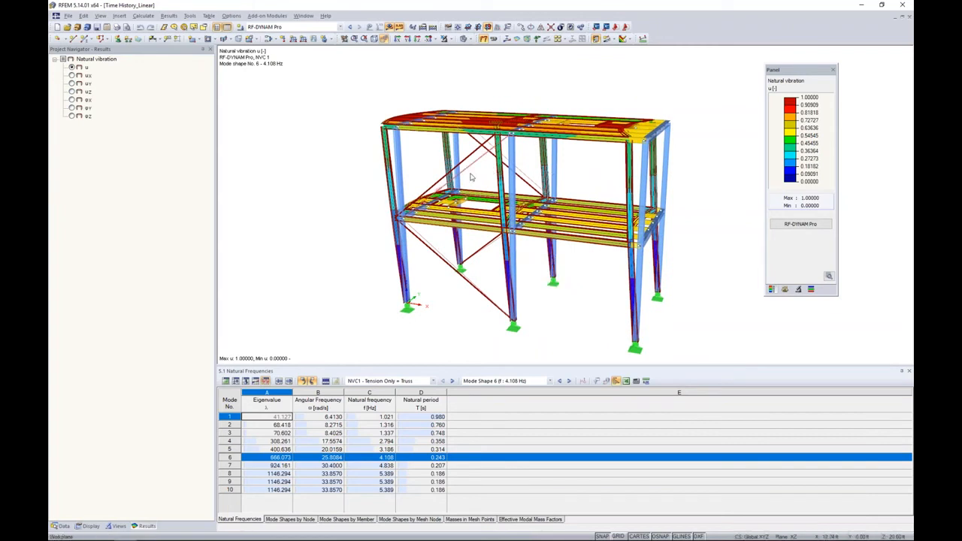
scroll(472, 179, up, 2)
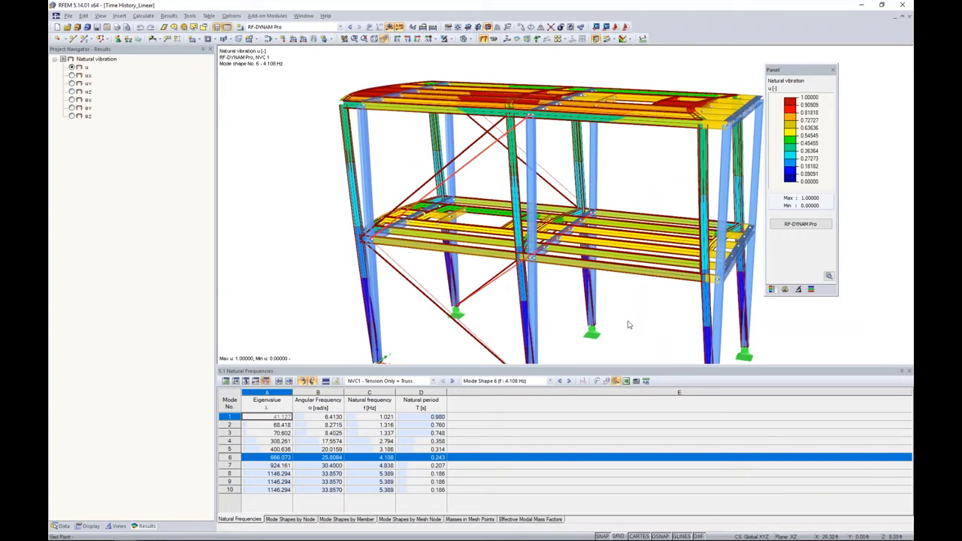
middle_drag(625, 313, 621, 291)
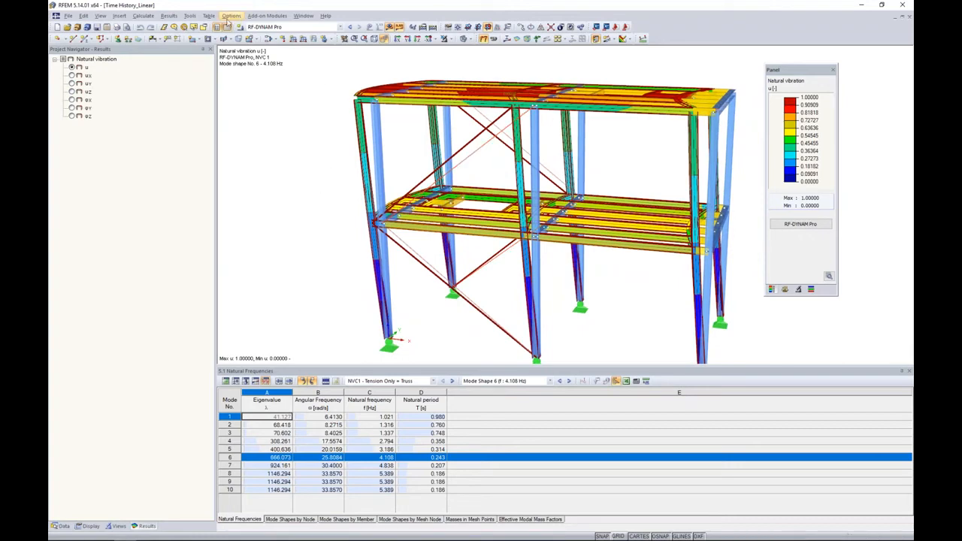
Create load case LC5 with the description "Tension Only Deactivation"
click(240, 27)
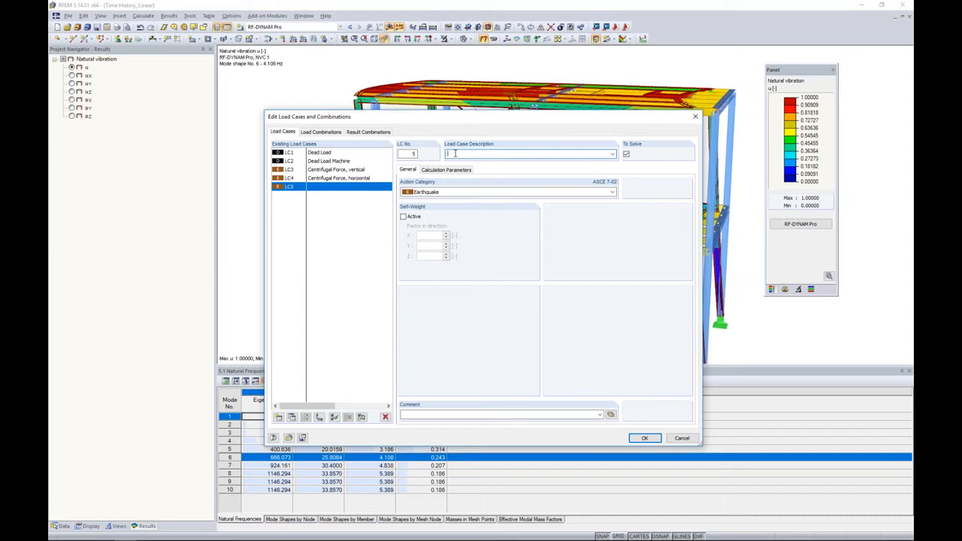
text(im)
text(sion Onl)
text(y Deactivation)
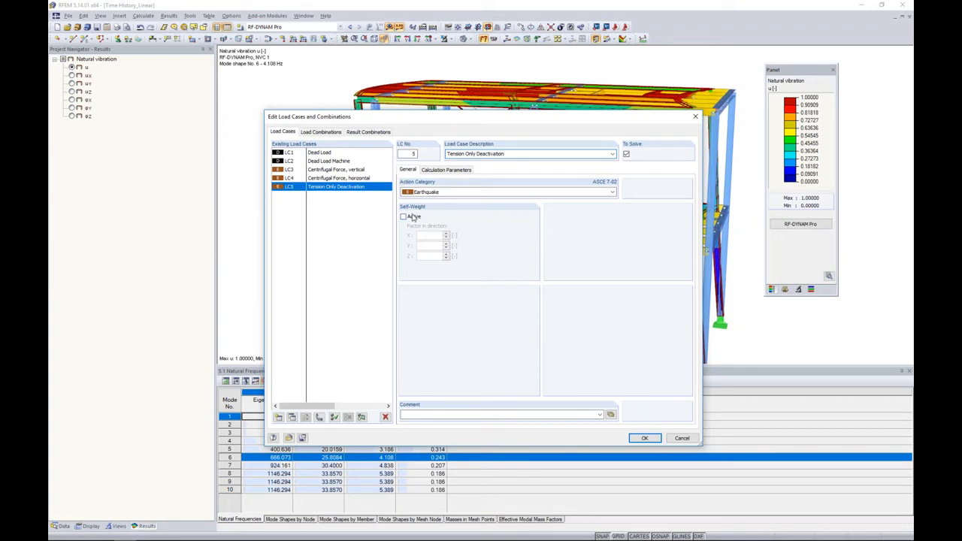
Activate the Deactivate option in LC5's calculation parameters and deactivate bracing members 1 and 4 for this load case
click(445, 172)
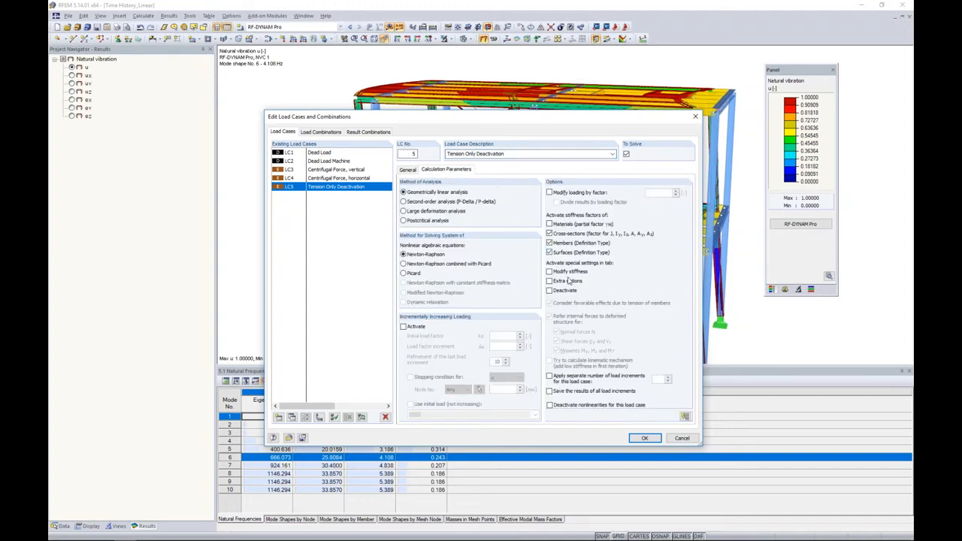
click(551, 291)
click(488, 170)
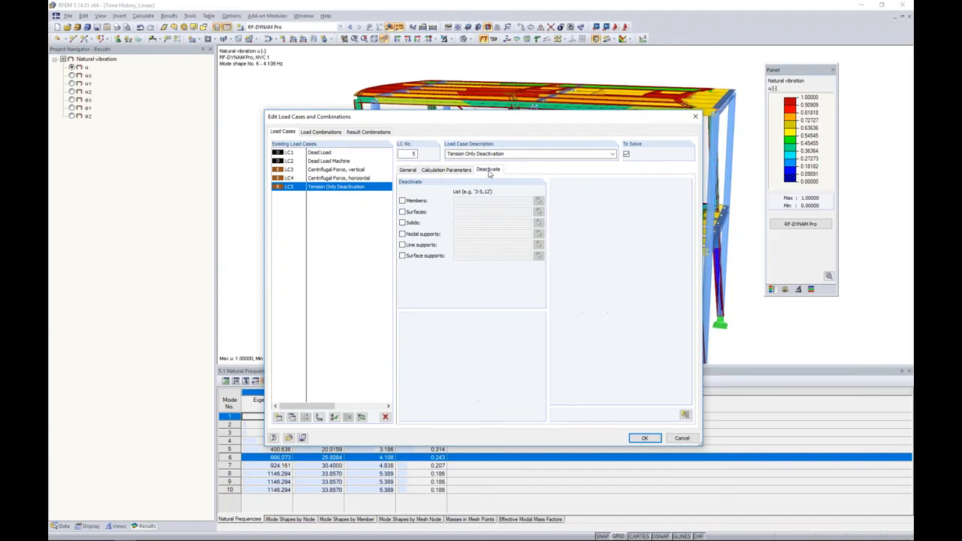
click(403, 200)
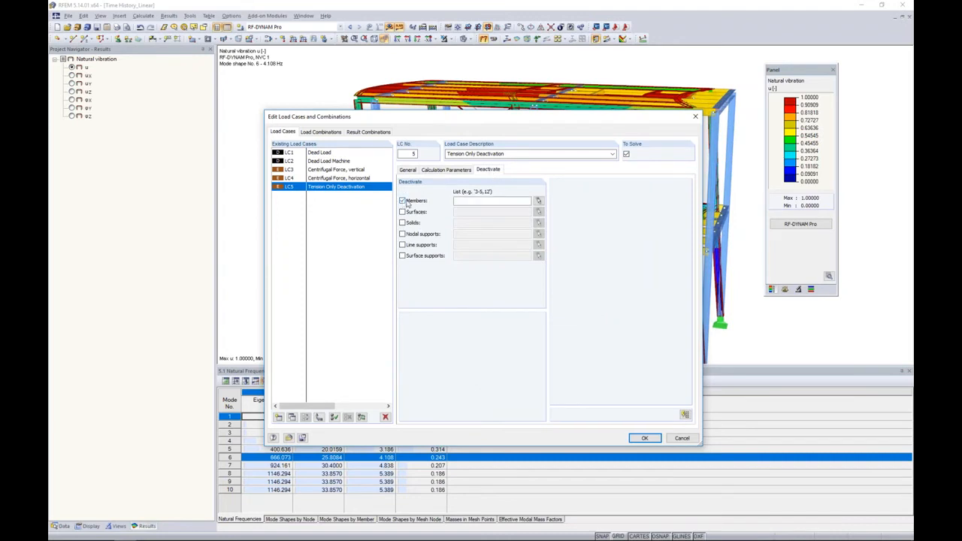
click(539, 201)
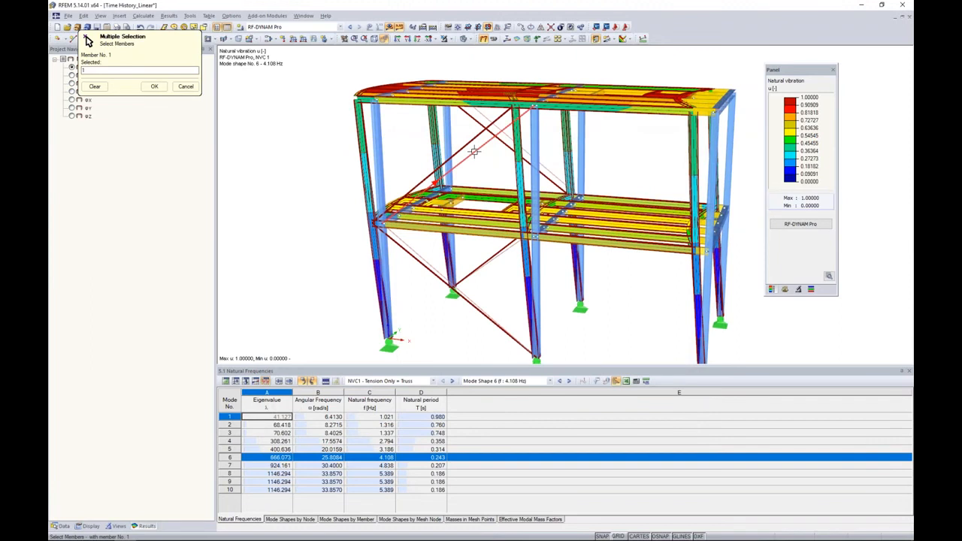
click(496, 258)
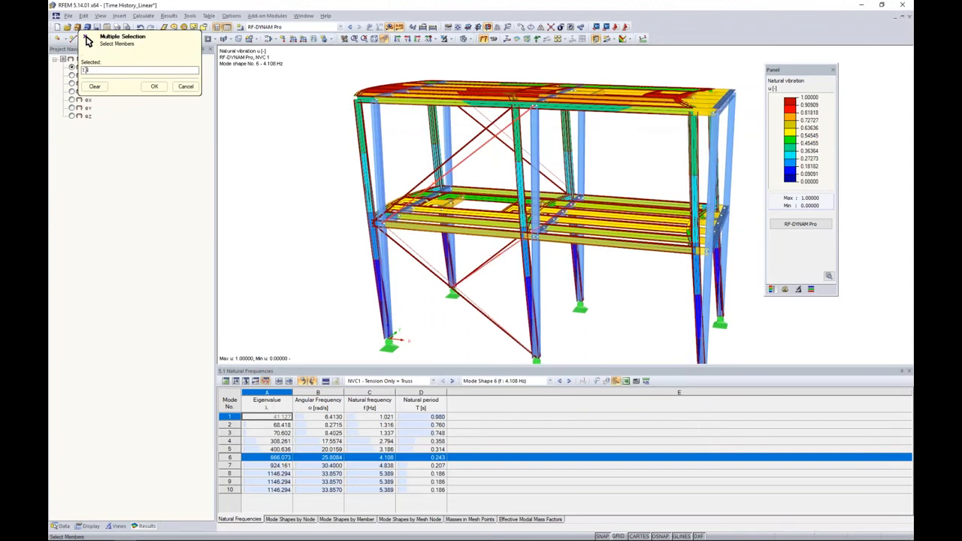
click(154, 87)
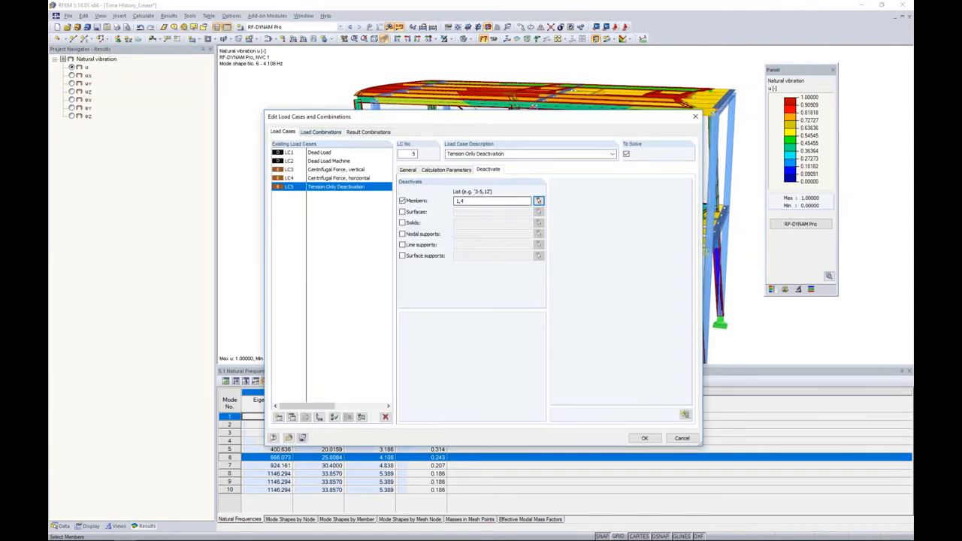
click(644, 439)
Open RF-DYNAM Pro, copy natural vibration case NVC1 and describe the copy NVC2 as "Tension Only = Deactivation"
scroll(591, 307, up, 2)
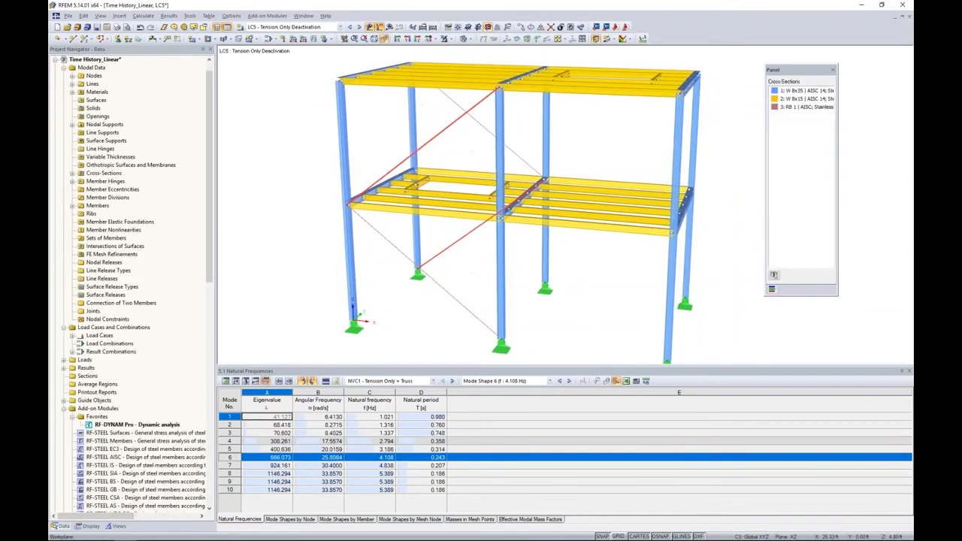
scroll(591, 307, down, 1)
click(277, 18)
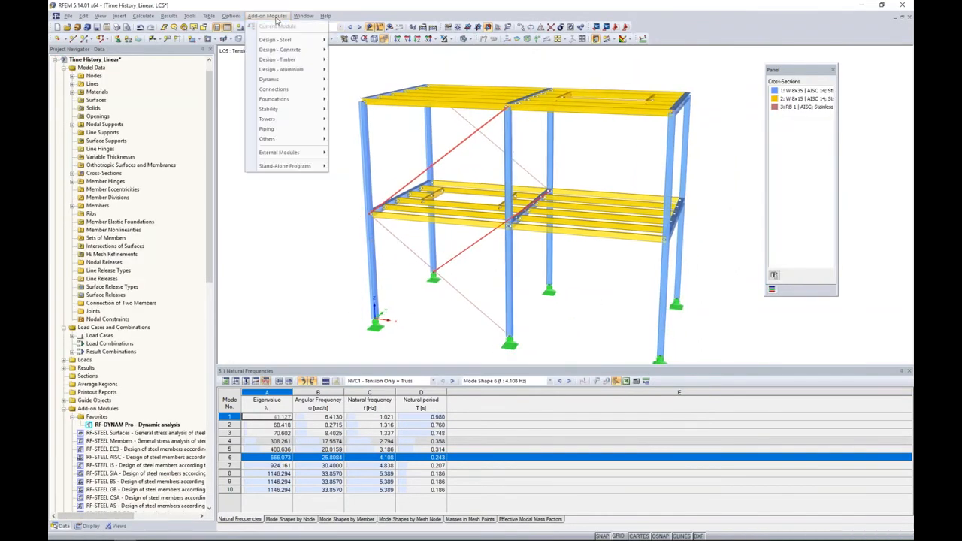
key(Escape)
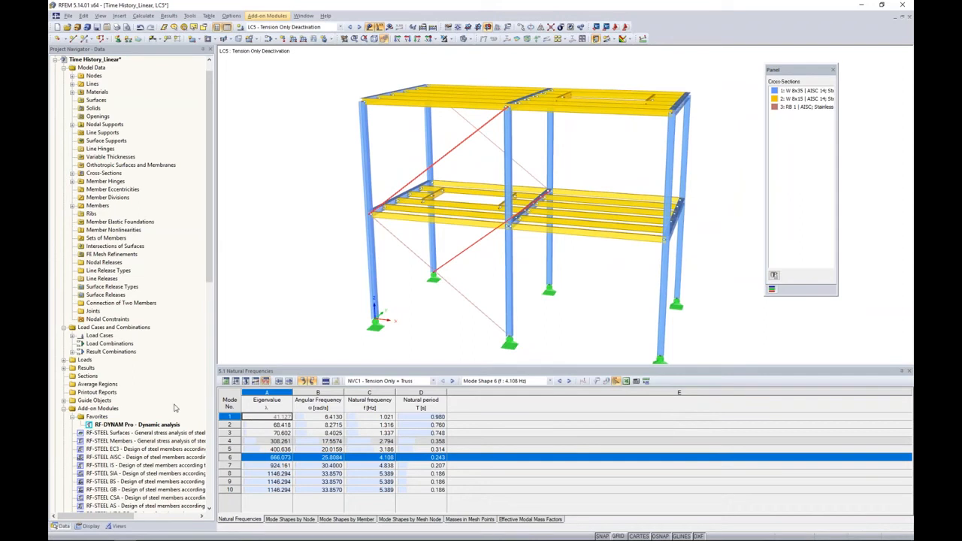
double_click(132, 426)
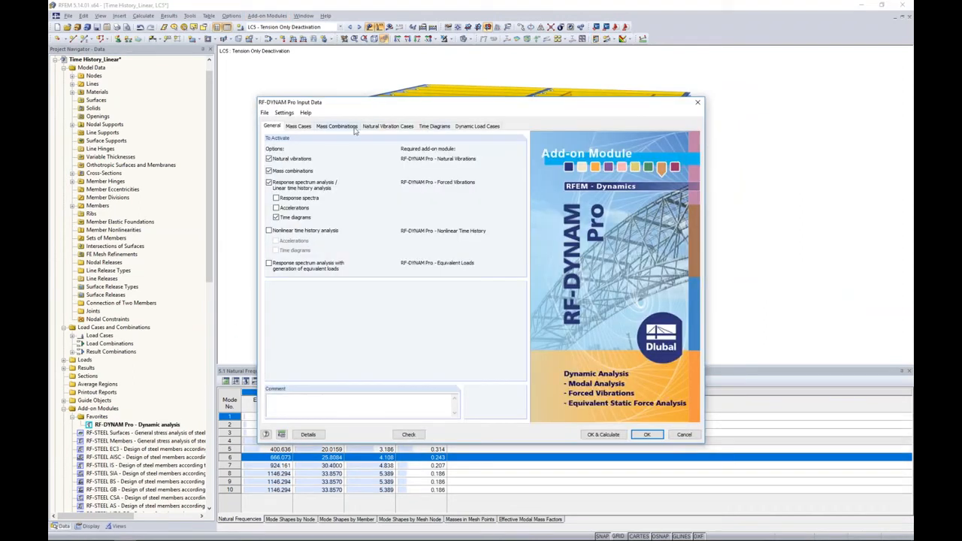
click(380, 126)
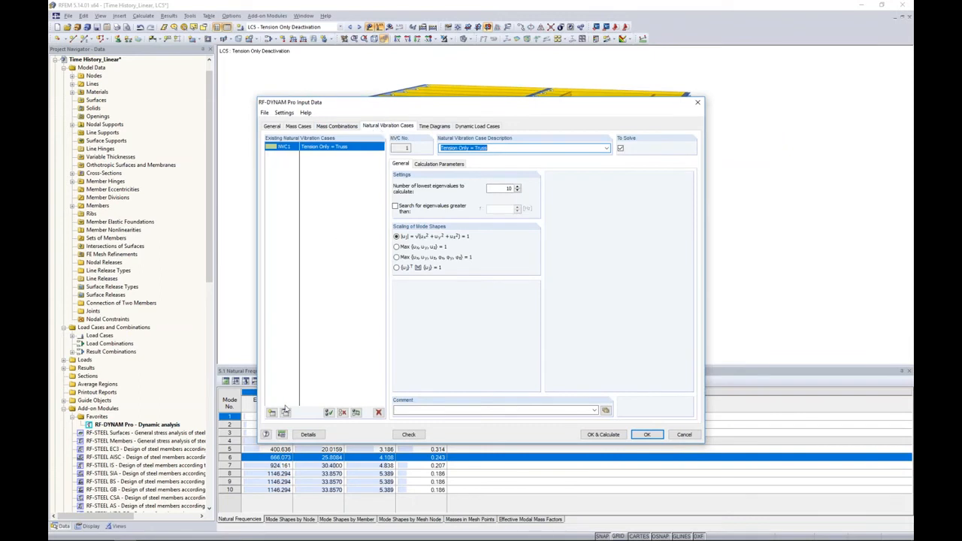
click(285, 413)
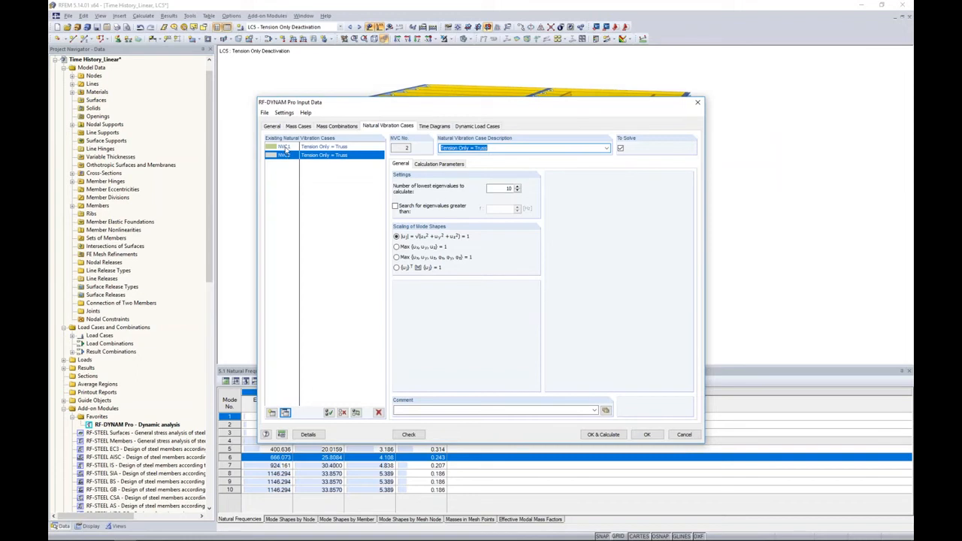
double_click(479, 148)
text(Deactivation)
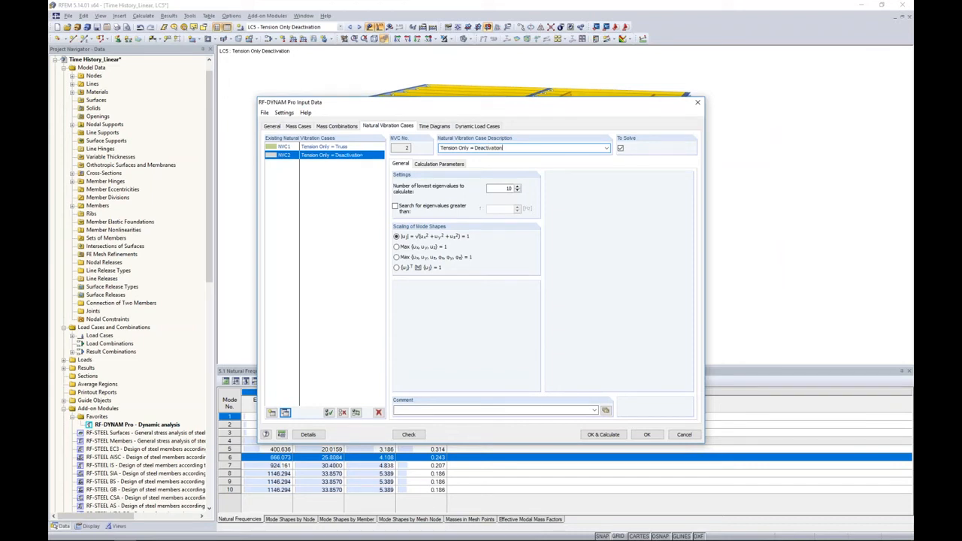
Import the stiffness modifications and deactivations for NVC2 from LC5 - Tension Only Deactivation and run the calculation
click(435, 166)
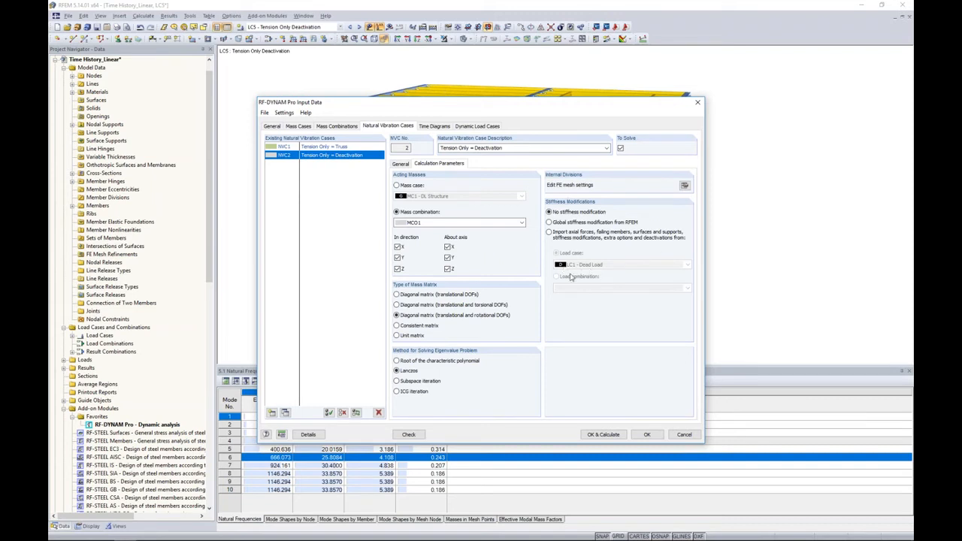
click(550, 233)
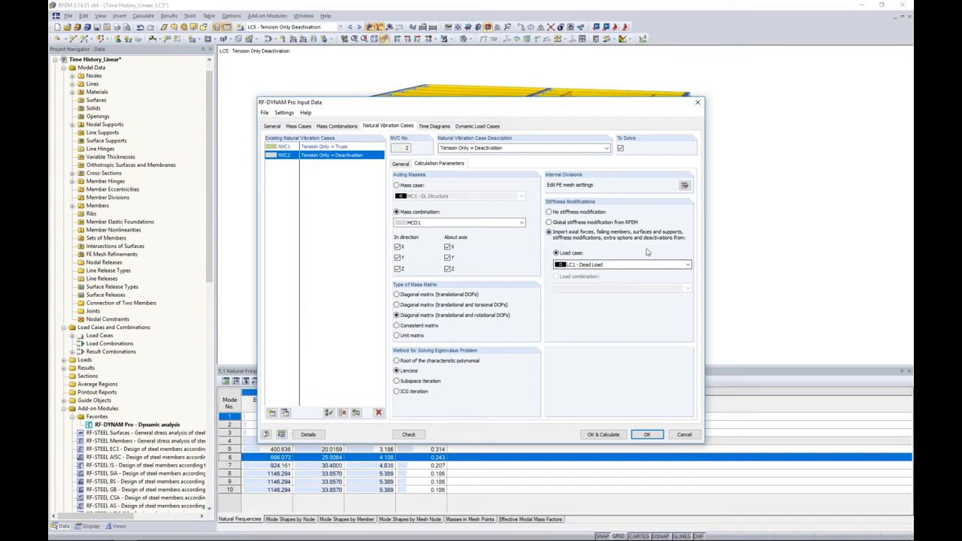
click(643, 265)
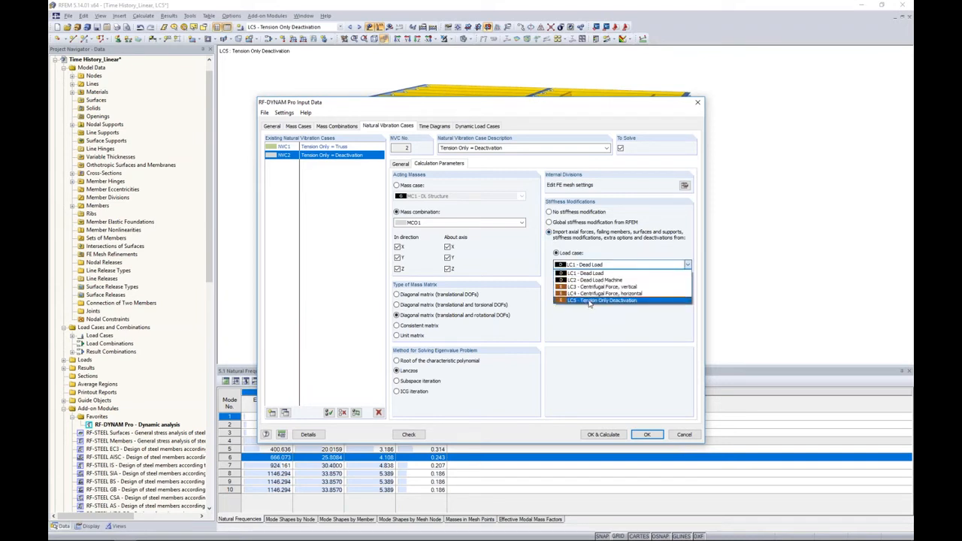
click(591, 300)
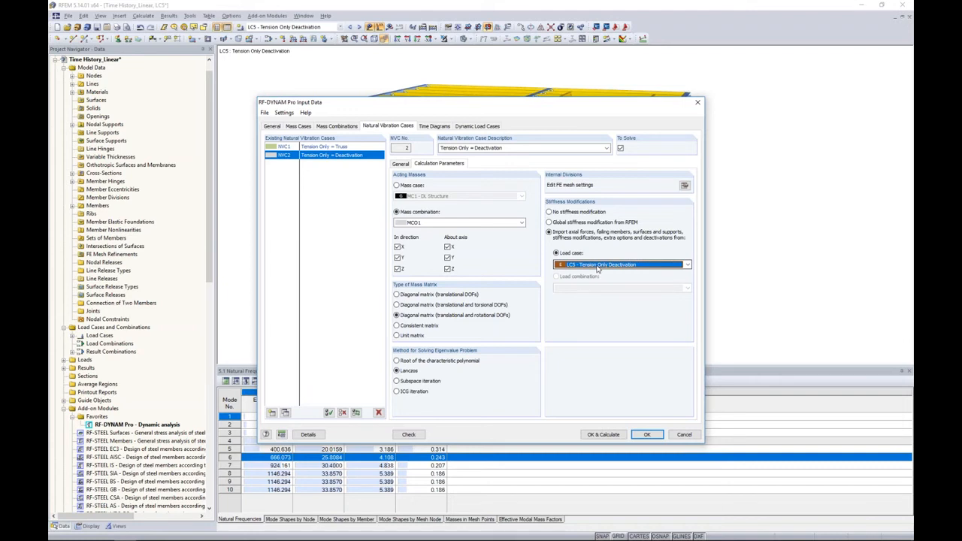
click(603, 435)
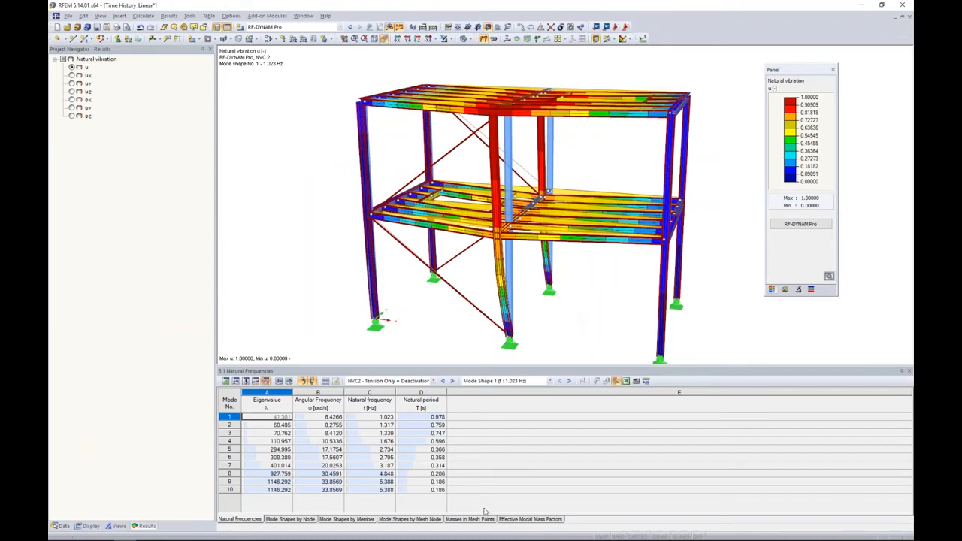
Examine the effective modal mass factors of NVC2 for modes 1 and 4, and view mode shape 4 with the natural frequencies
click(424, 382)
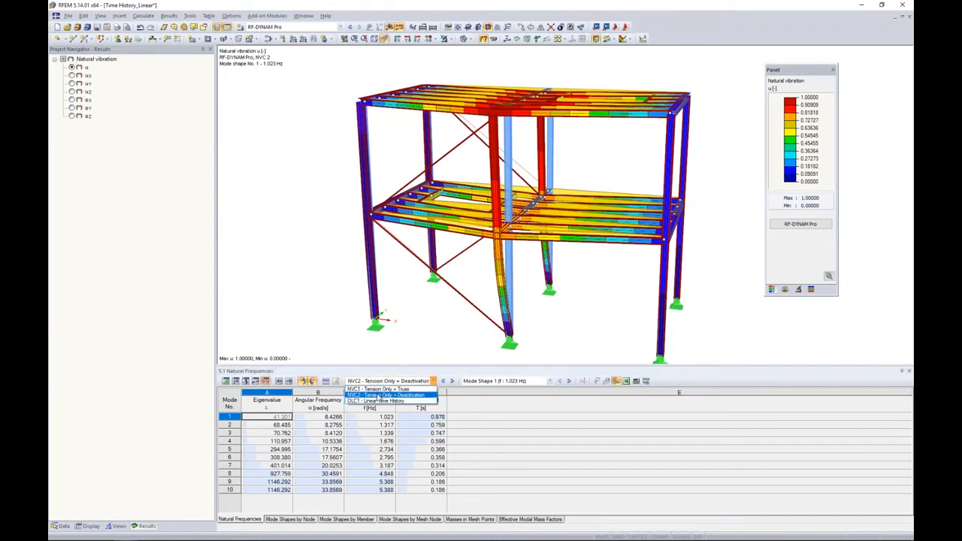
click(379, 396)
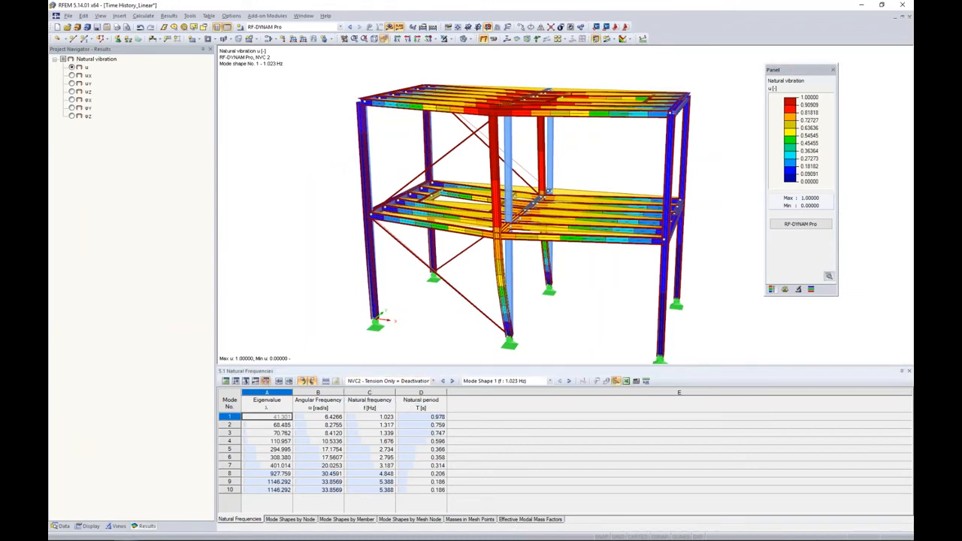
click(510, 520)
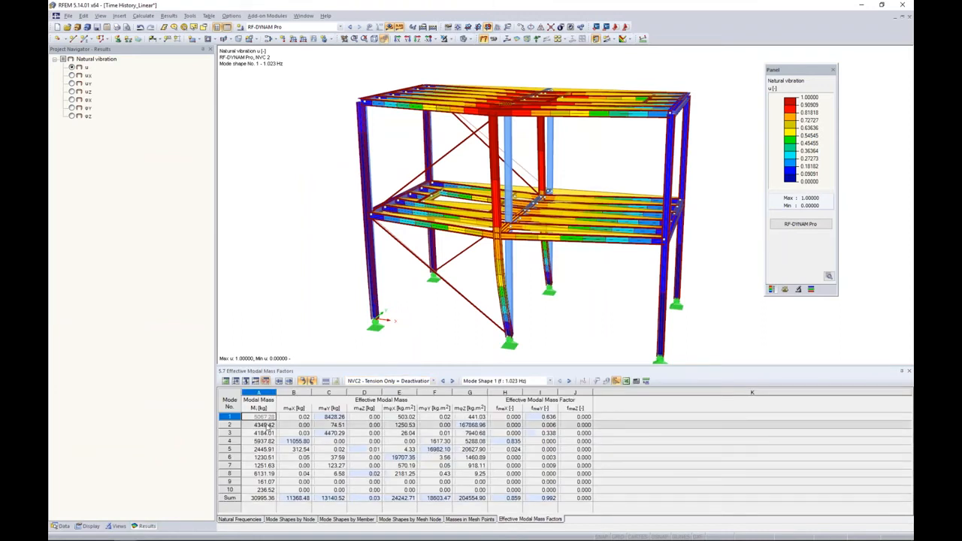
click(233, 418)
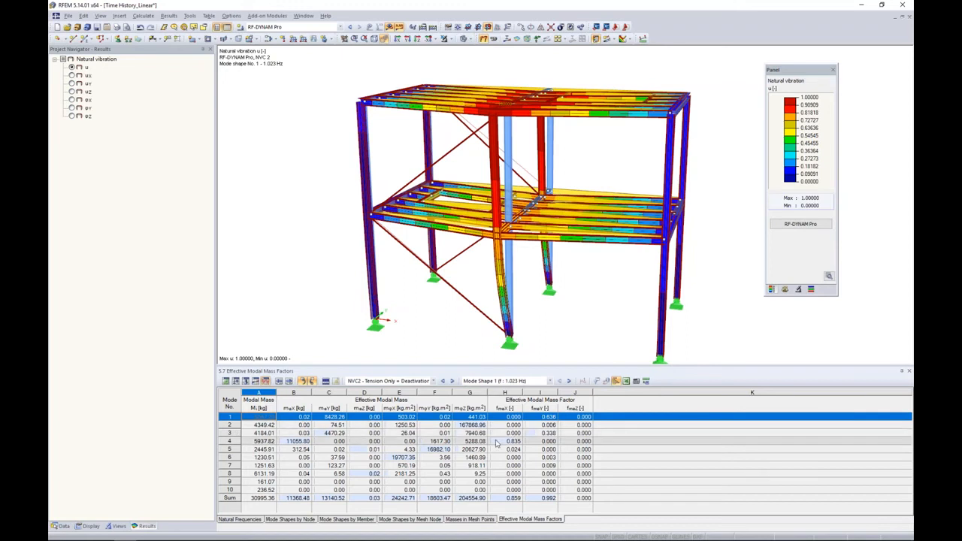
click(234, 442)
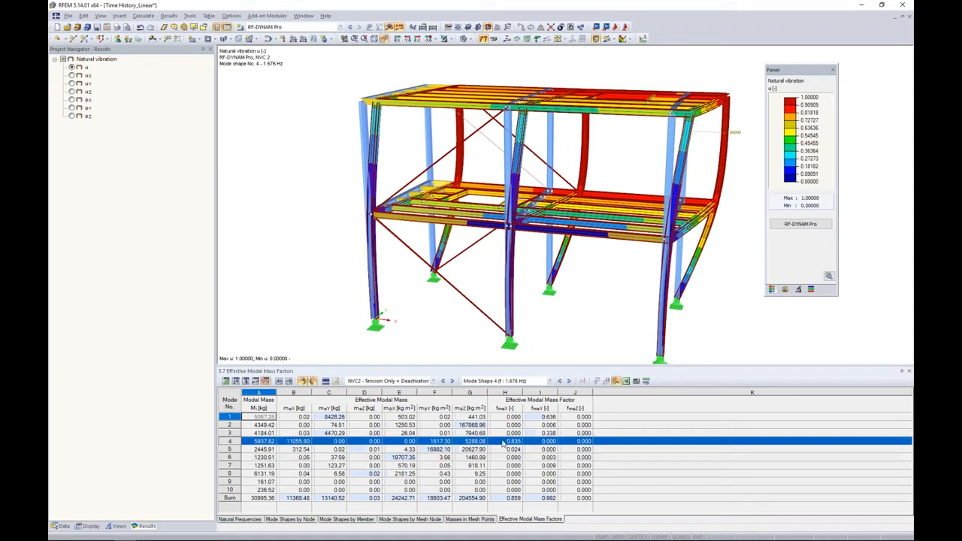
click(239, 520)
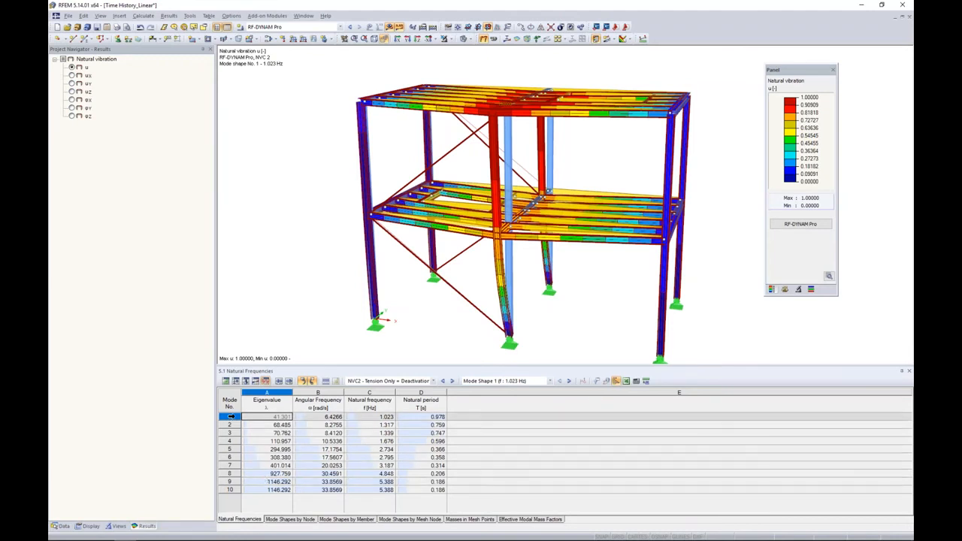
click(228, 441)
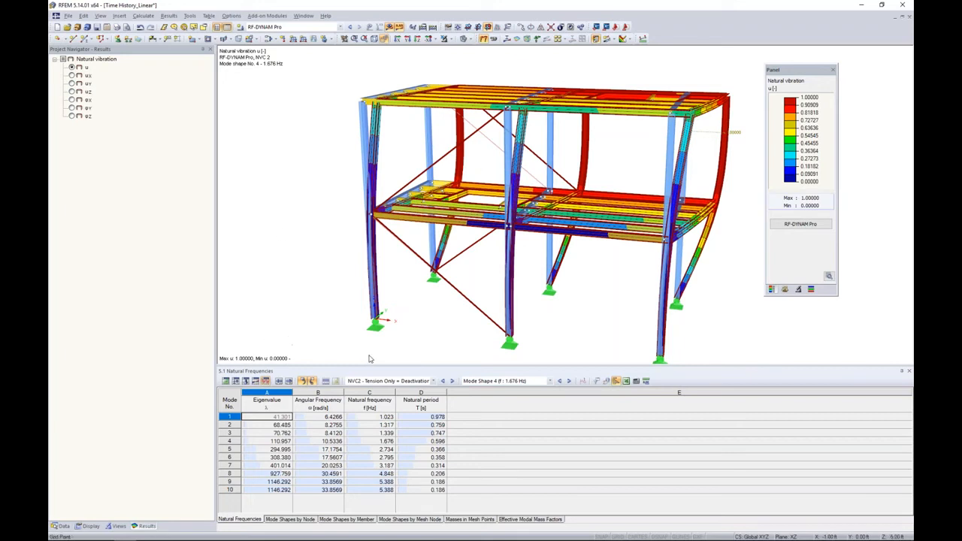
Display the DLC1 linear time history results and activate nonlinear time history analysis with time diagrams in RF-DYNAM Pro
click(384, 382)
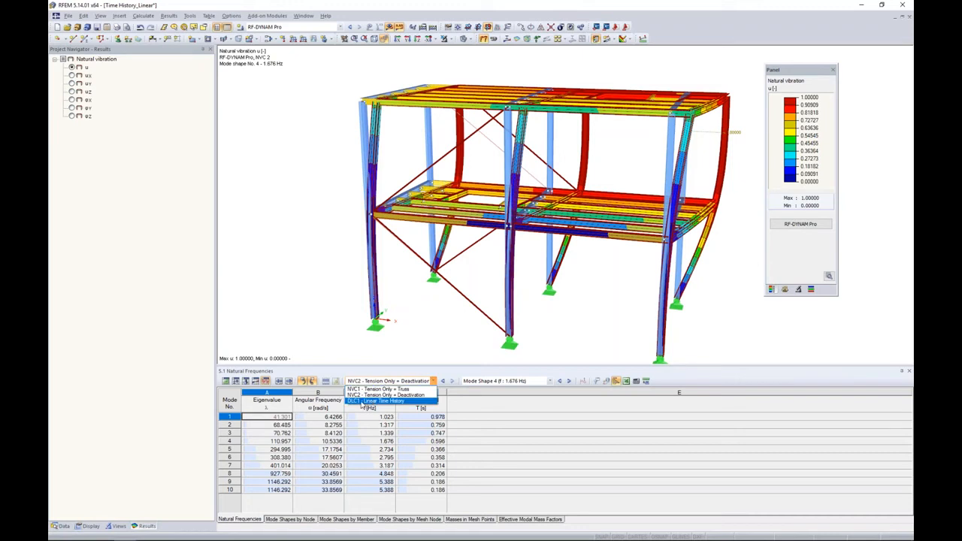
click(364, 401)
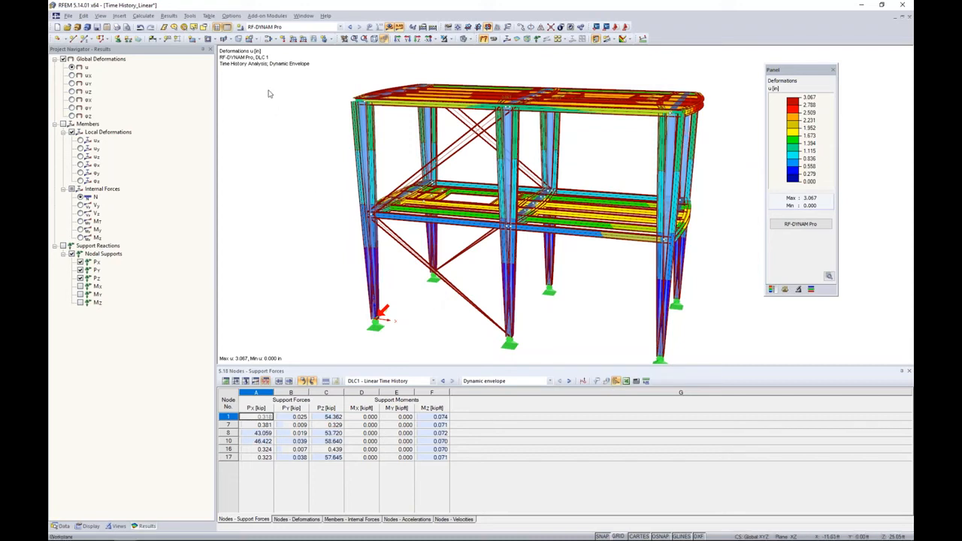
click(267, 16)
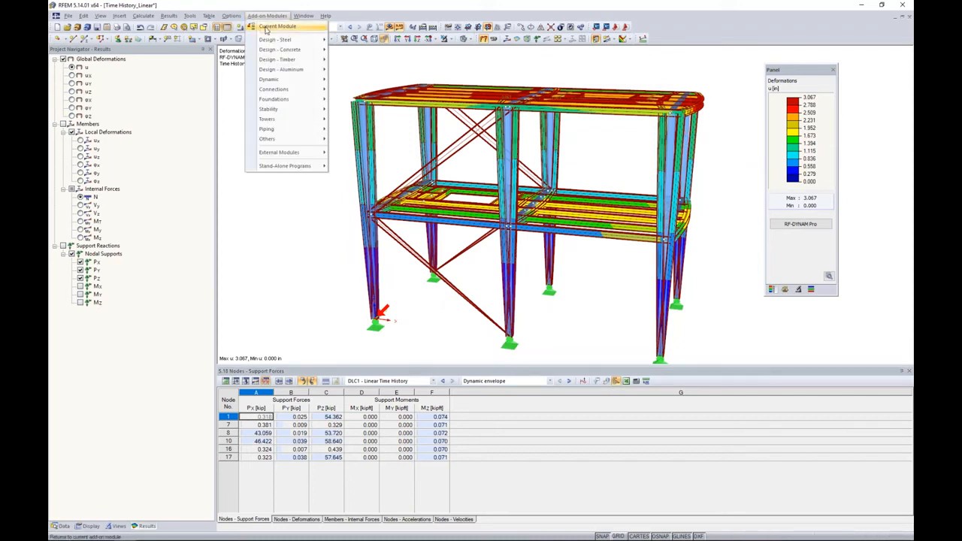
click(266, 31)
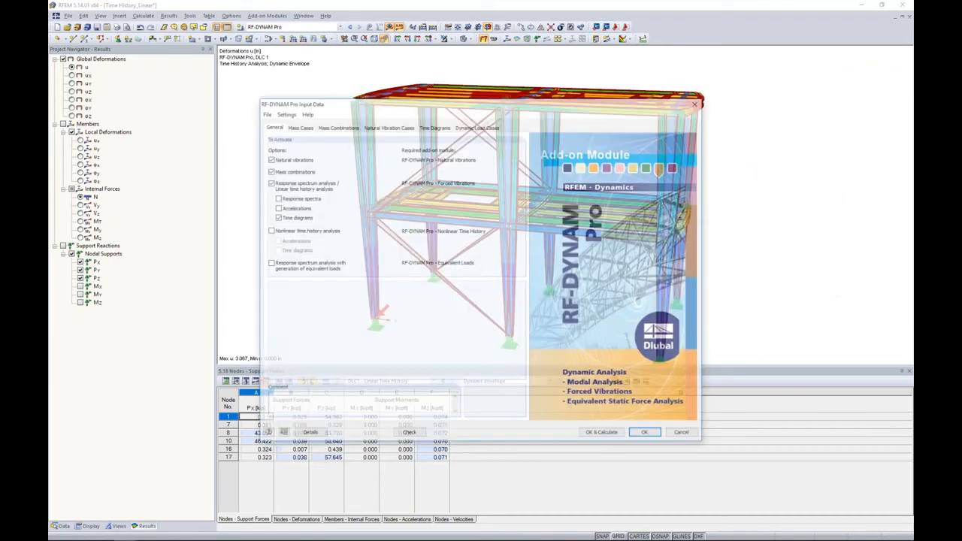
click(269, 231)
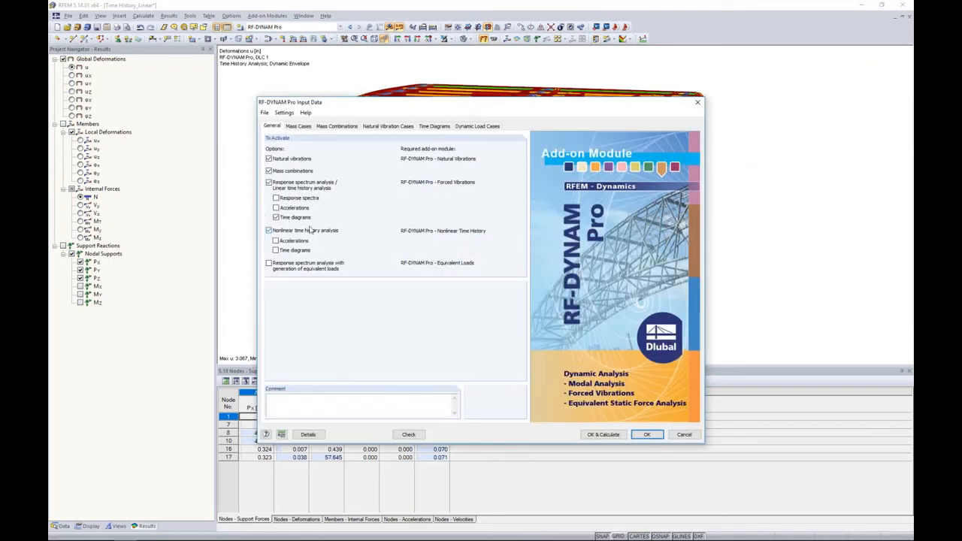
click(276, 251)
Copy dynamic load case DLC1 and describe the copy DLC2 as "Nonlinear Time History"
click(438, 128)
click(466, 128)
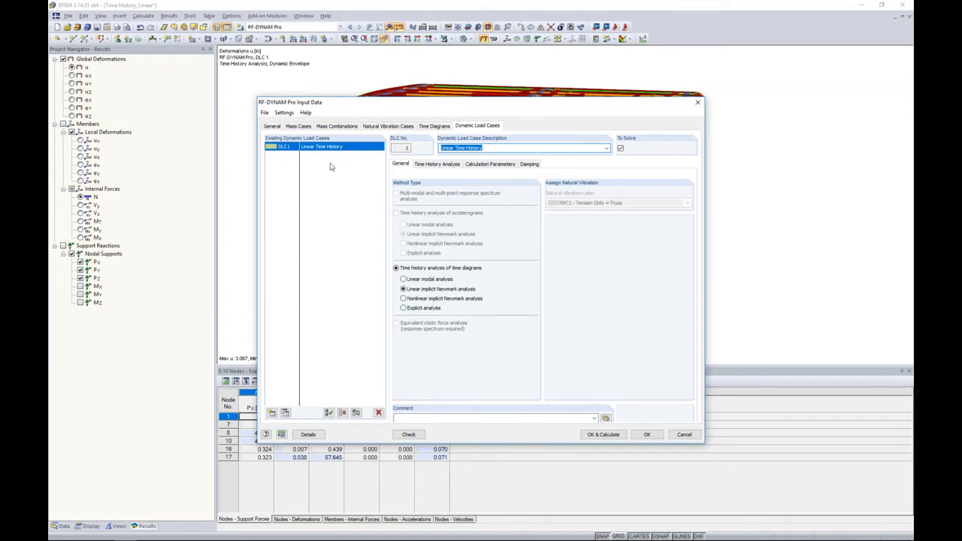
click(285, 413)
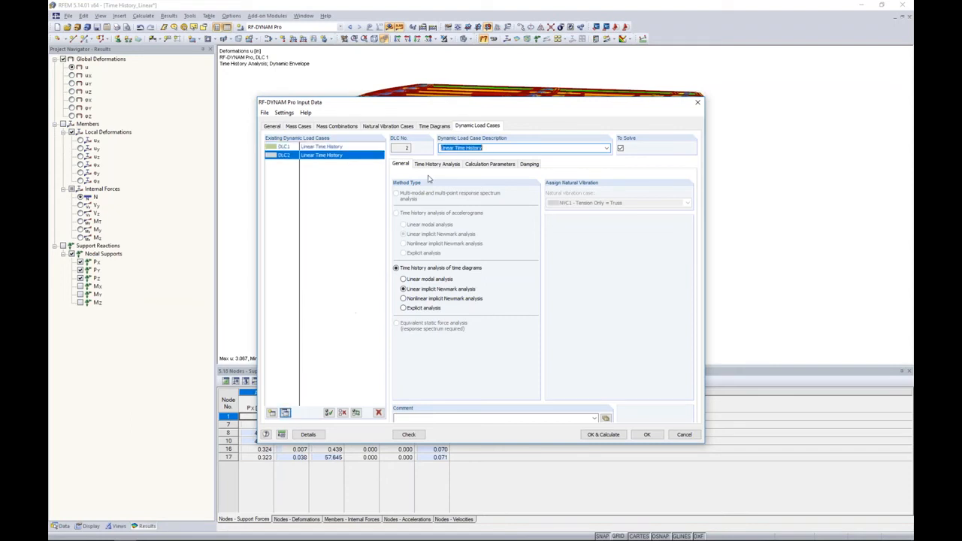
click(460, 148)
text(Non)
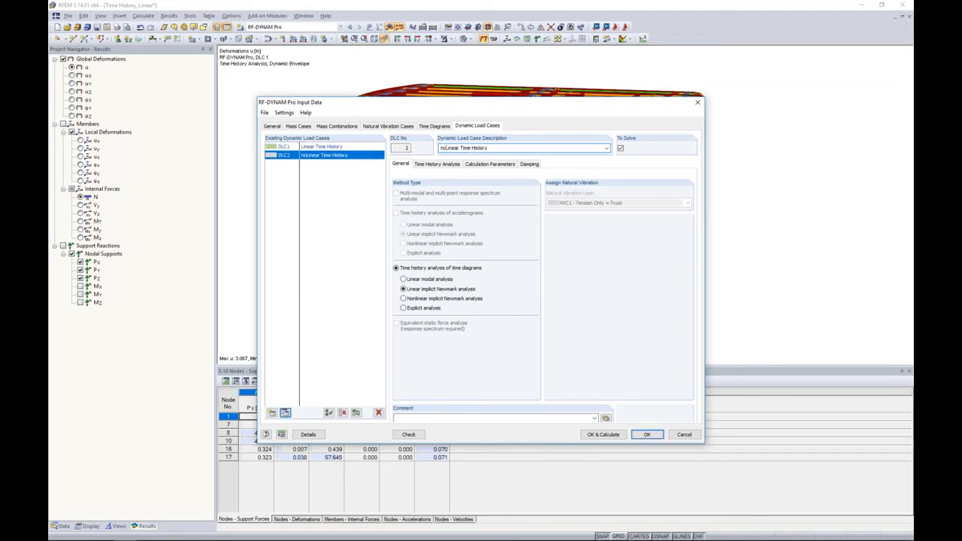
key(BackSpace)
key(BackSpace)
key(BackSpace)
text(Non)
key(Delete)
text(l)
Set DLC2 to nonlinear implicit Newmark analysis, review its time step, mass and damping settings, and accept the input data
click(404, 299)
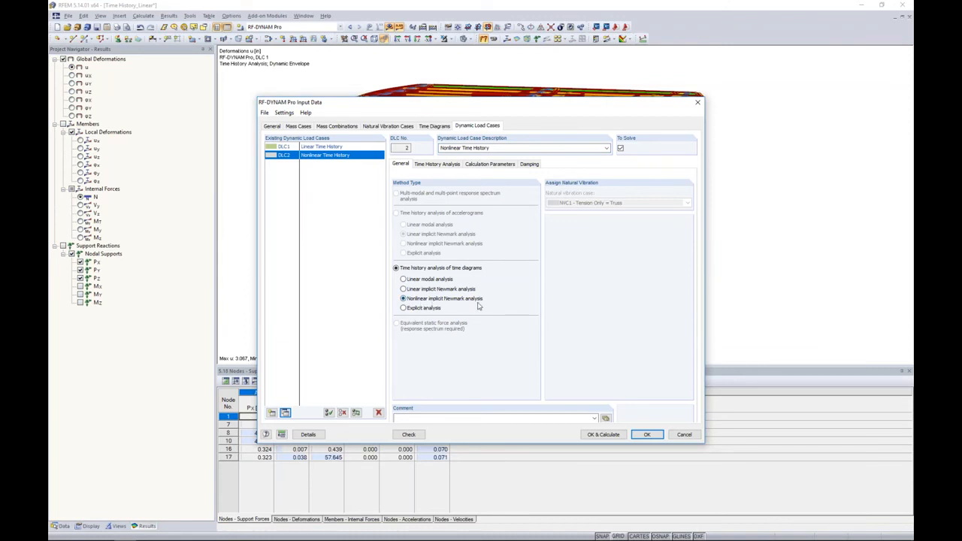
click(434, 163)
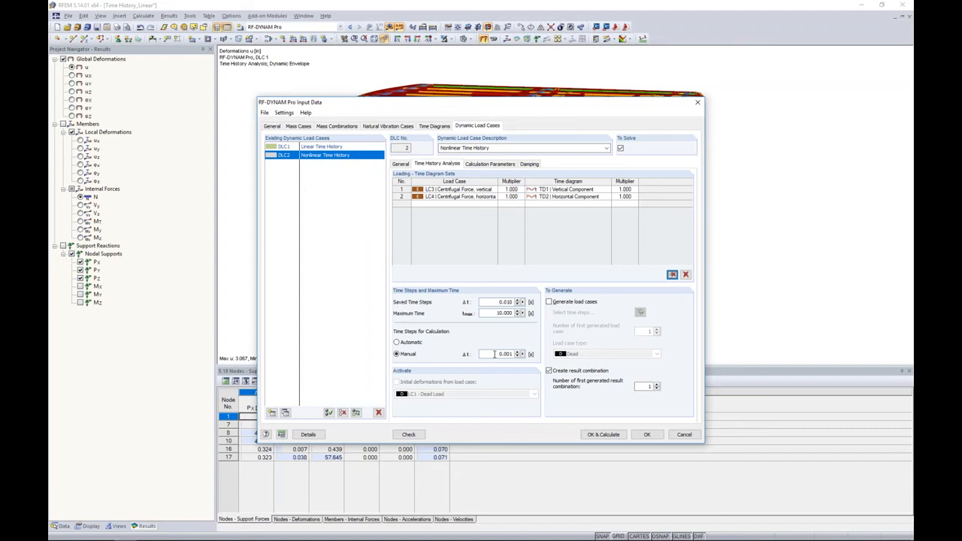
click(486, 166)
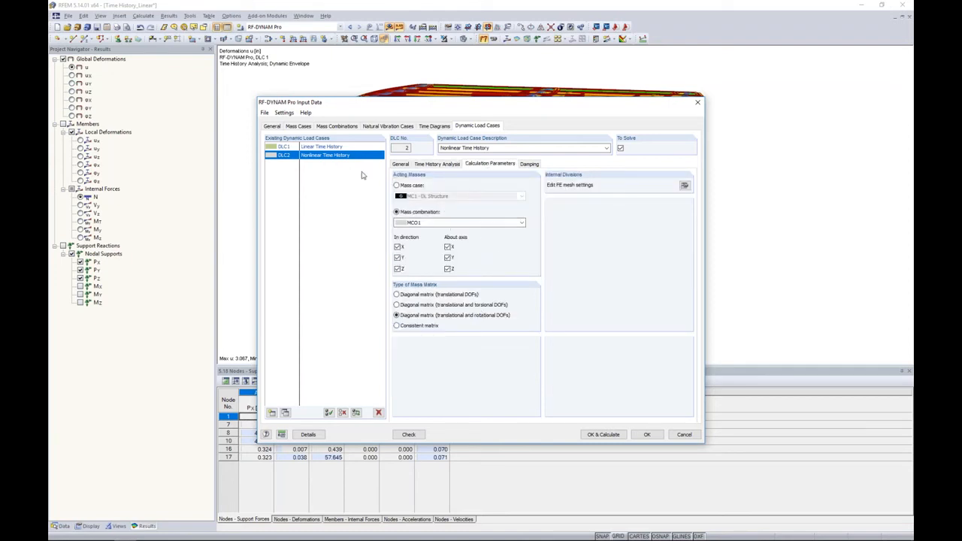
click(528, 165)
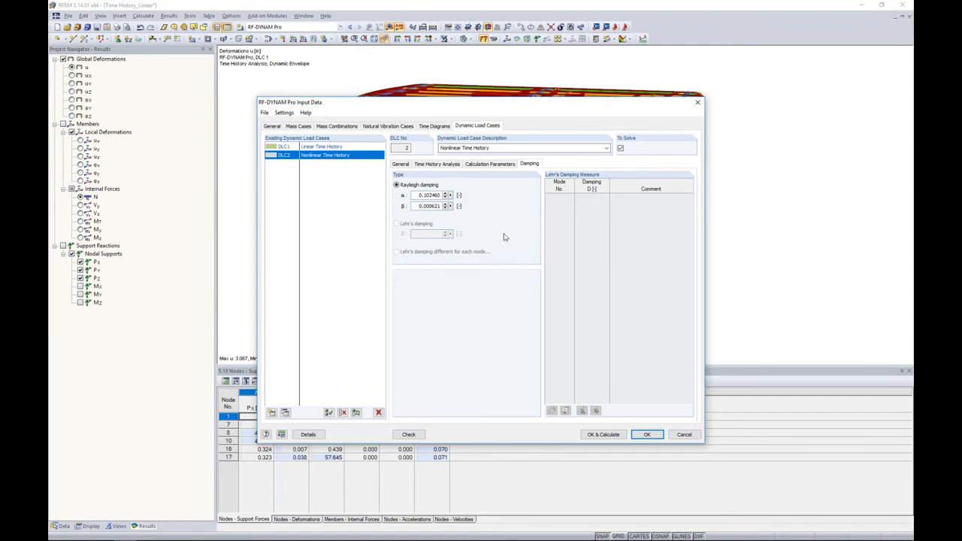
click(647, 434)
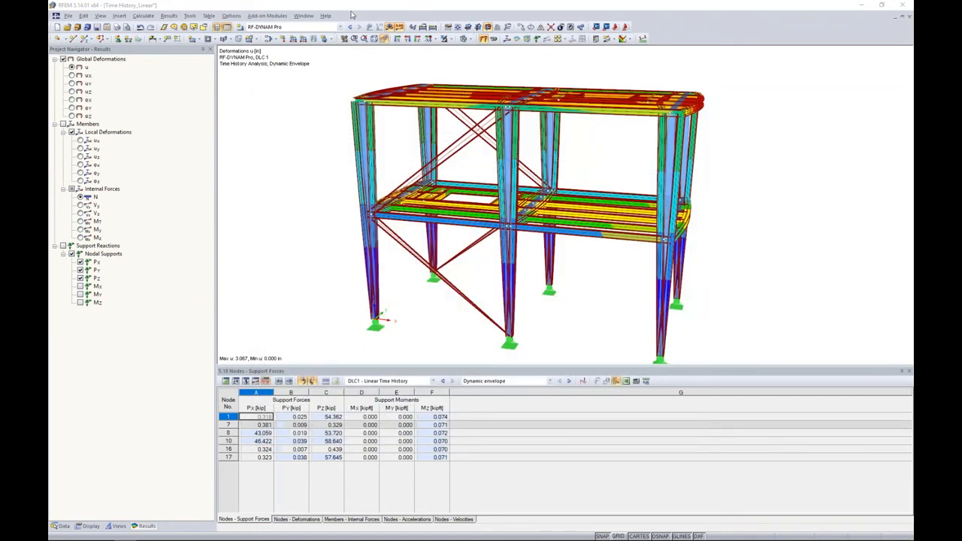
Switch to the Time History_Non Linear model and display the results of DLC2 - Nonlinear Time History
click(304, 15)
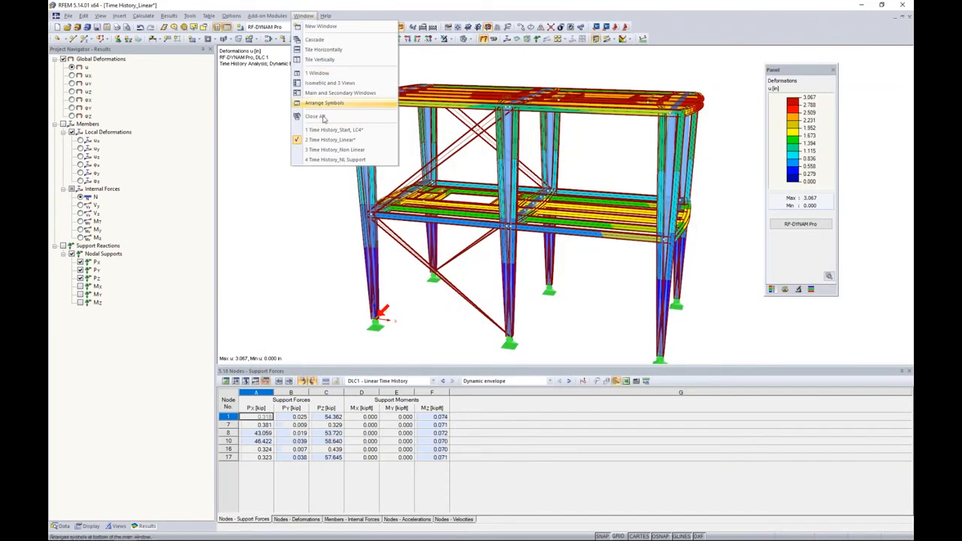
click(331, 149)
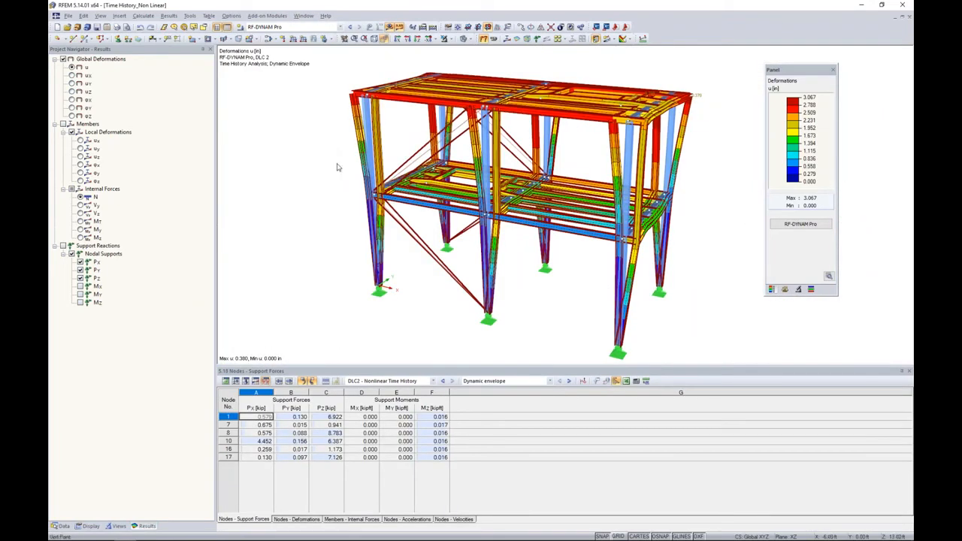
click(433, 382)
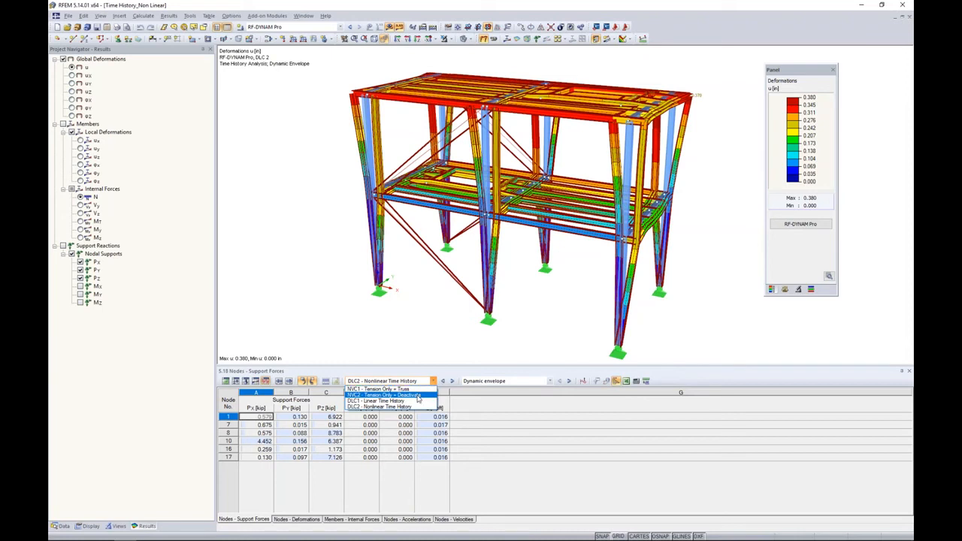
click(377, 407)
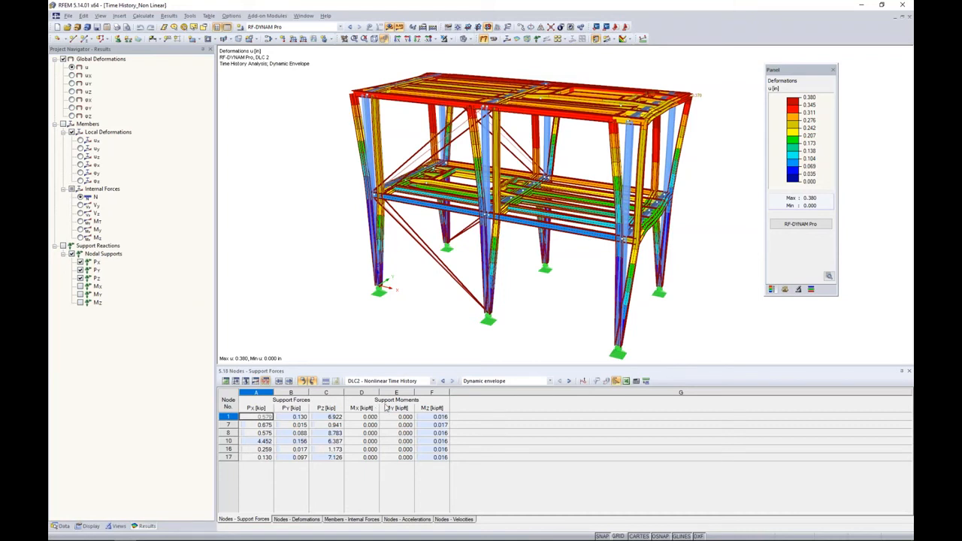
Open the Time Course Monitor for nodes and plot Displacement X at FE mesh point 28 on the roof frame
click(583, 382)
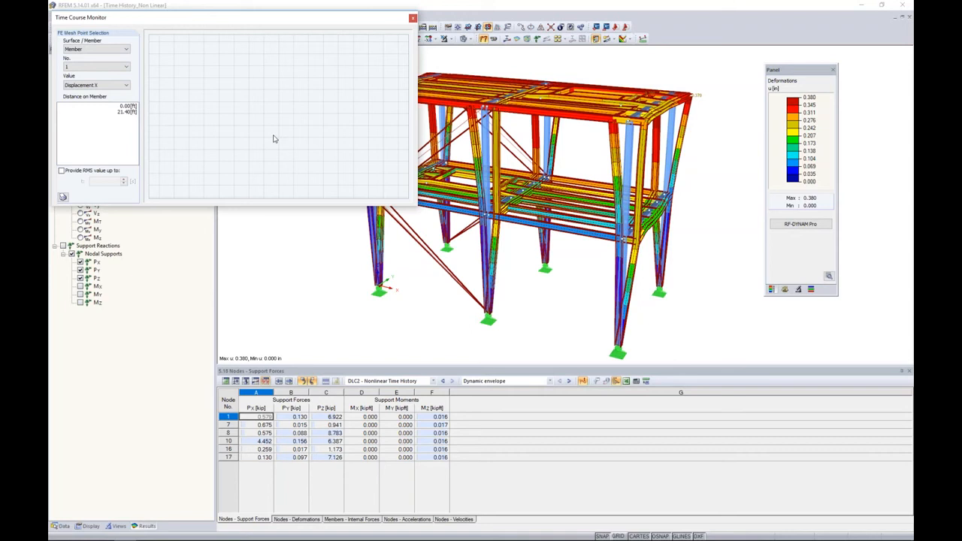
drag(268, 22, 279, 55)
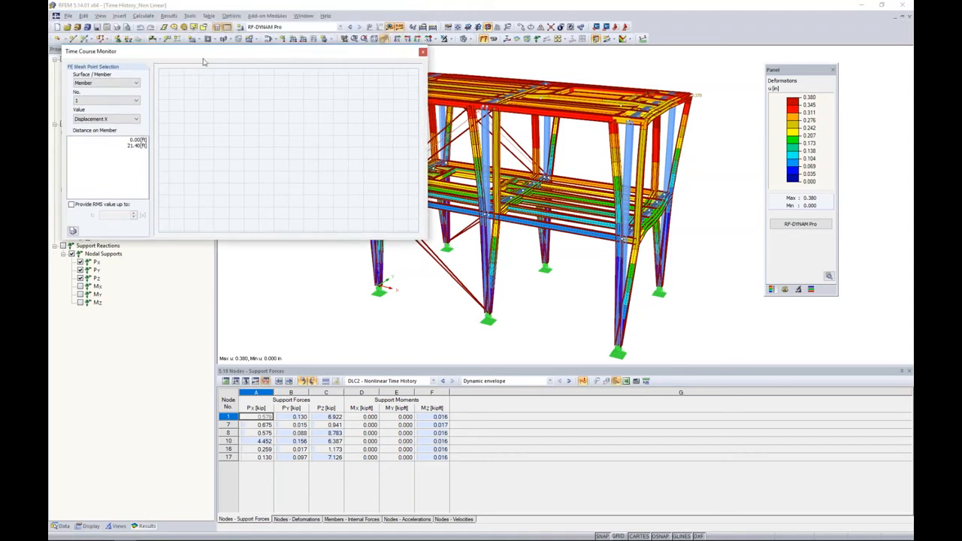
click(137, 84)
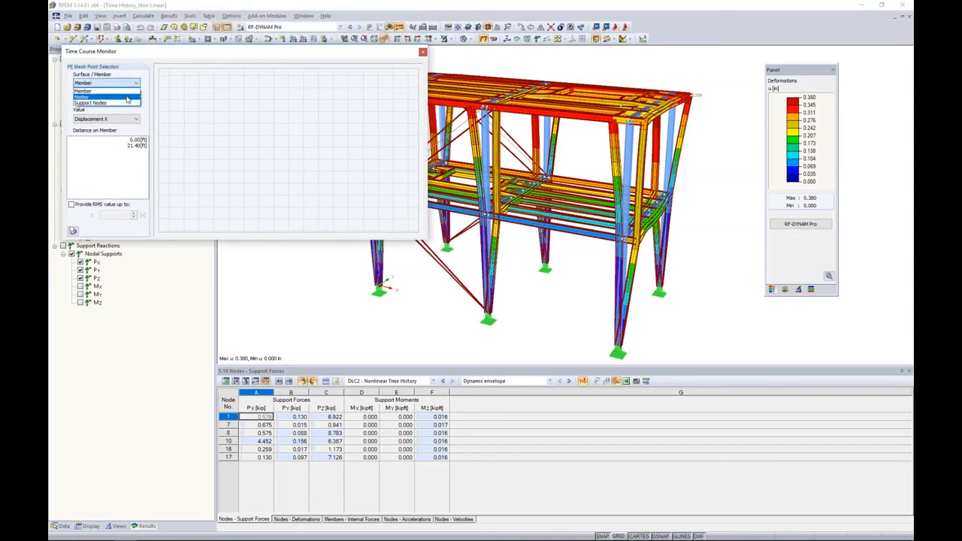
click(105, 97)
scroll(657, 120, up, 5)
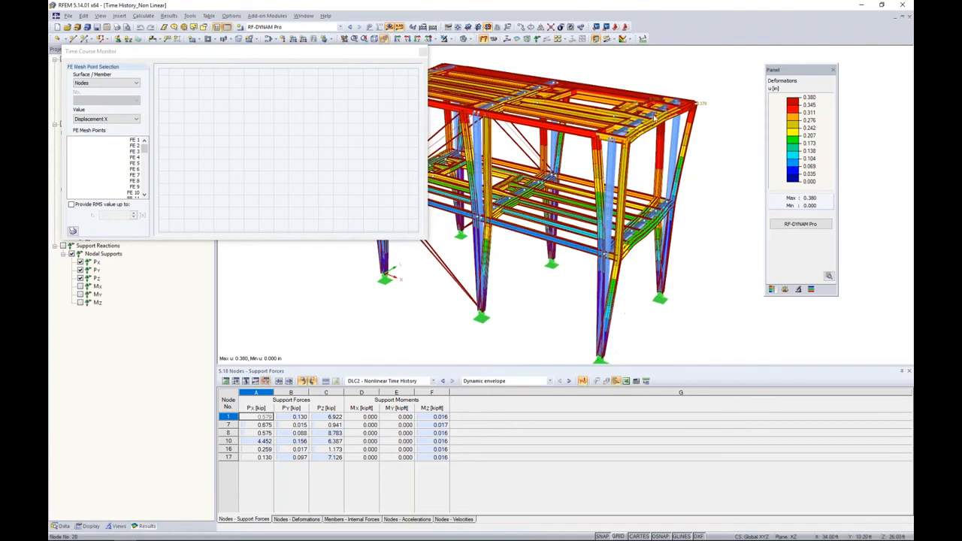
click(656, 114)
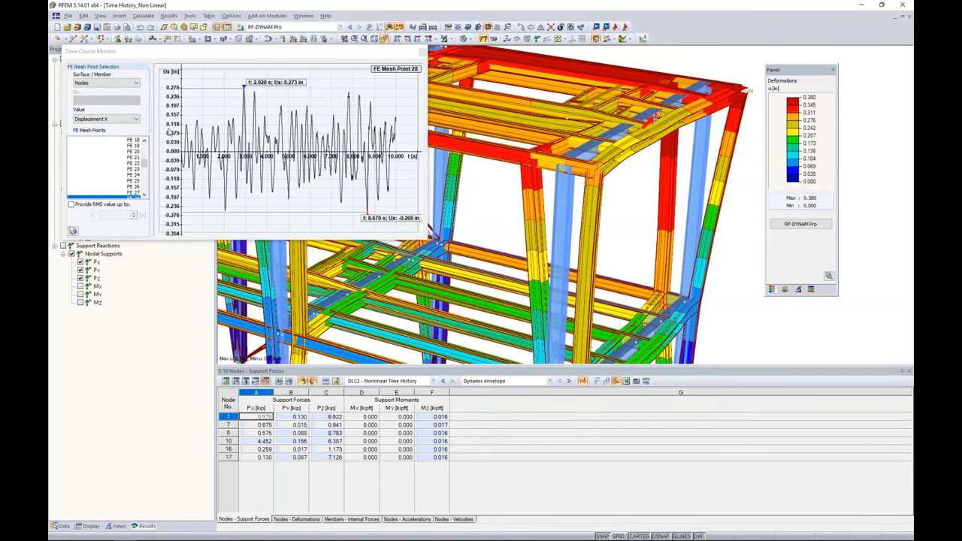
Plot Acceleration X and Acceleration Z at FE mesh point 28, providing the RMS value up to 10 s
click(130, 118)
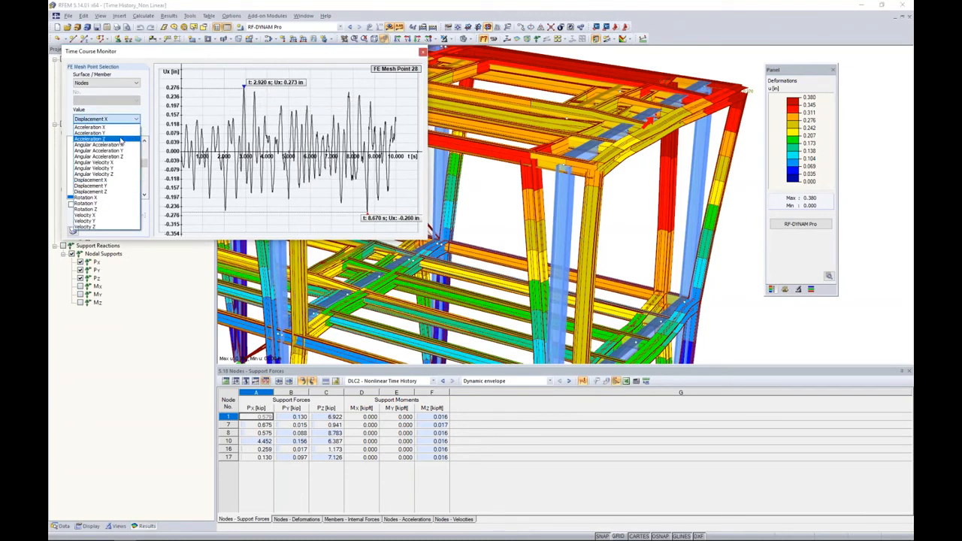
click(119, 129)
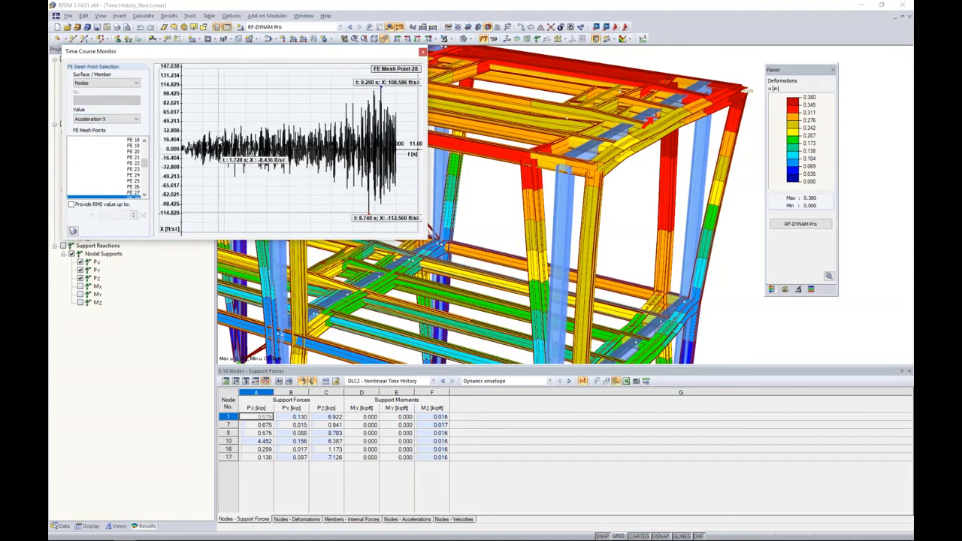
click(120, 120)
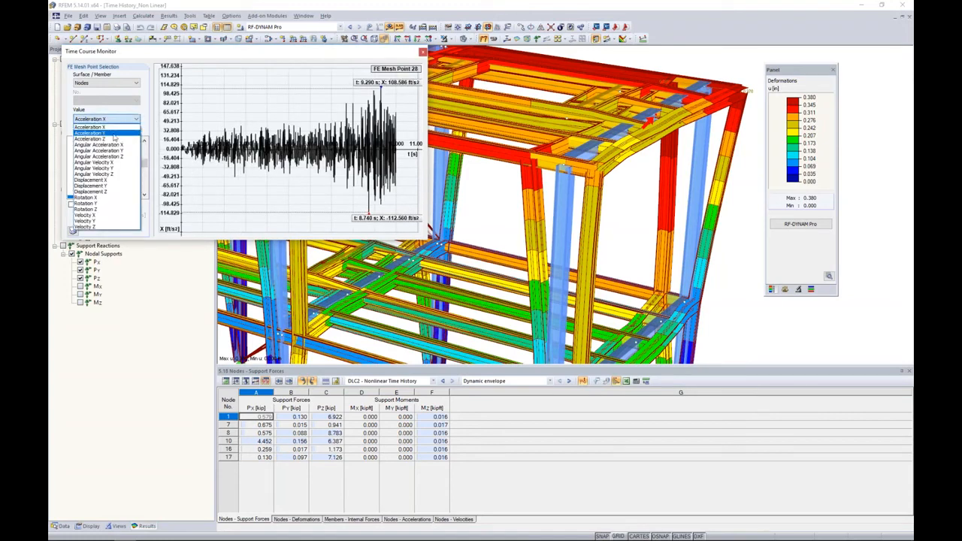
click(94, 139)
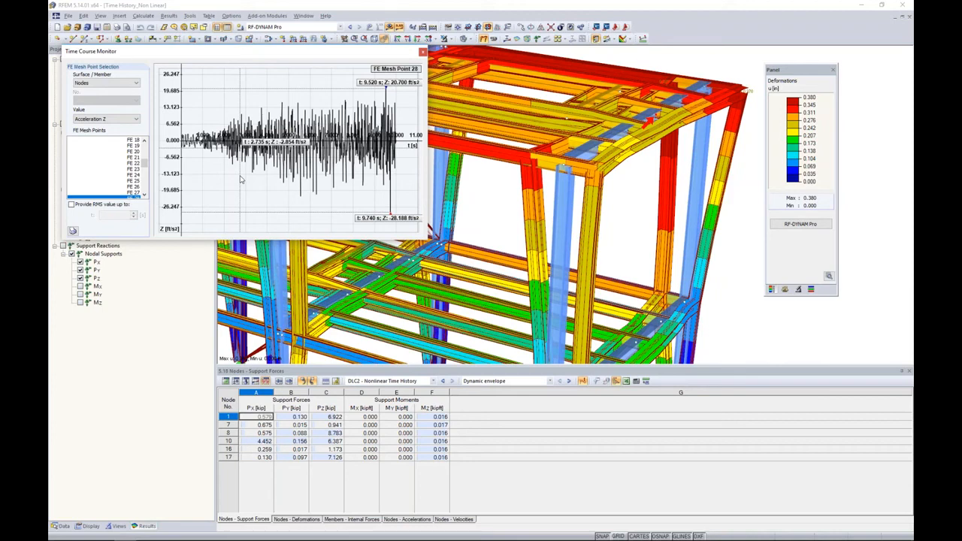
click(72, 205)
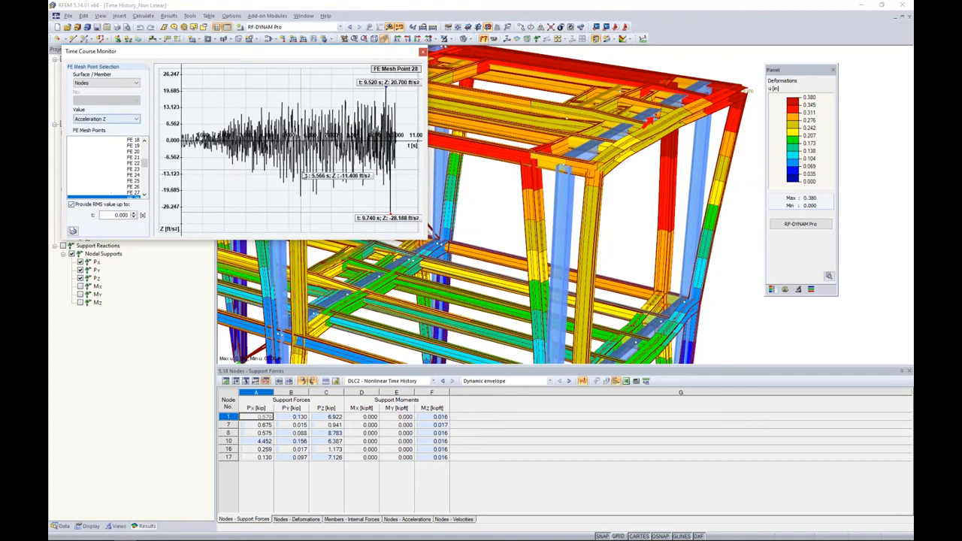
drag(109, 215, 156, 223)
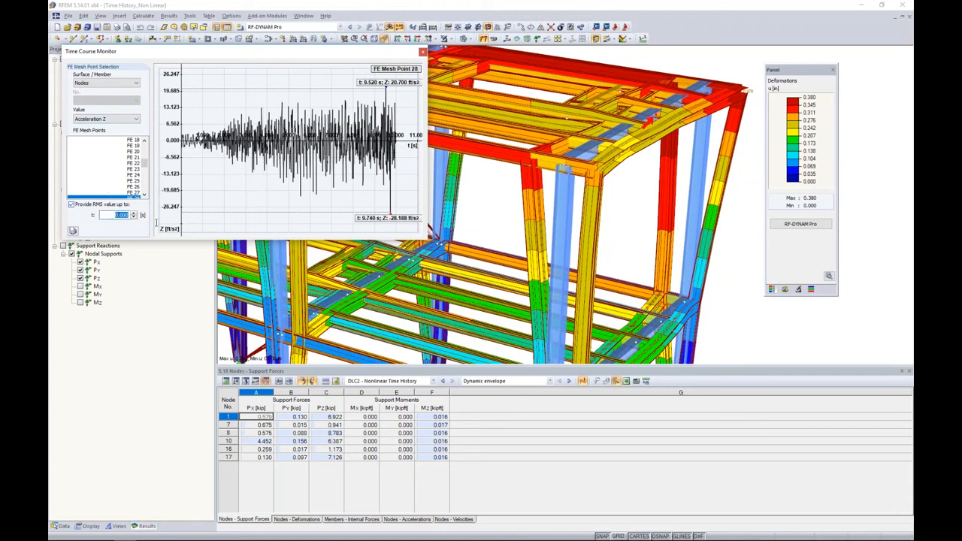
text(10)
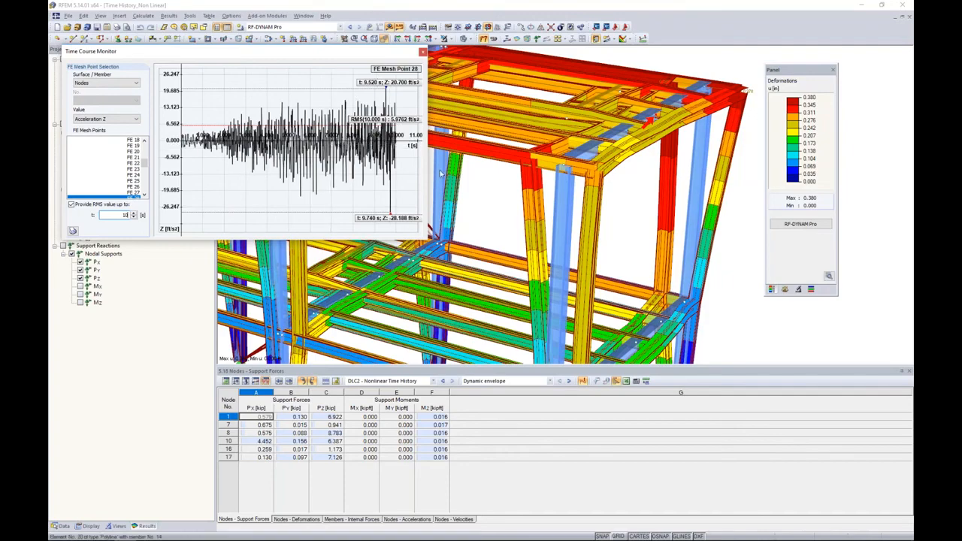
Plot the normal force N of bracing member 1 at 21.40 ft without the RMS value, and close the Time Course Monitor
middle_drag(488, 211, 542, 176)
scroll(570, 221, down, 5)
click(542, 177)
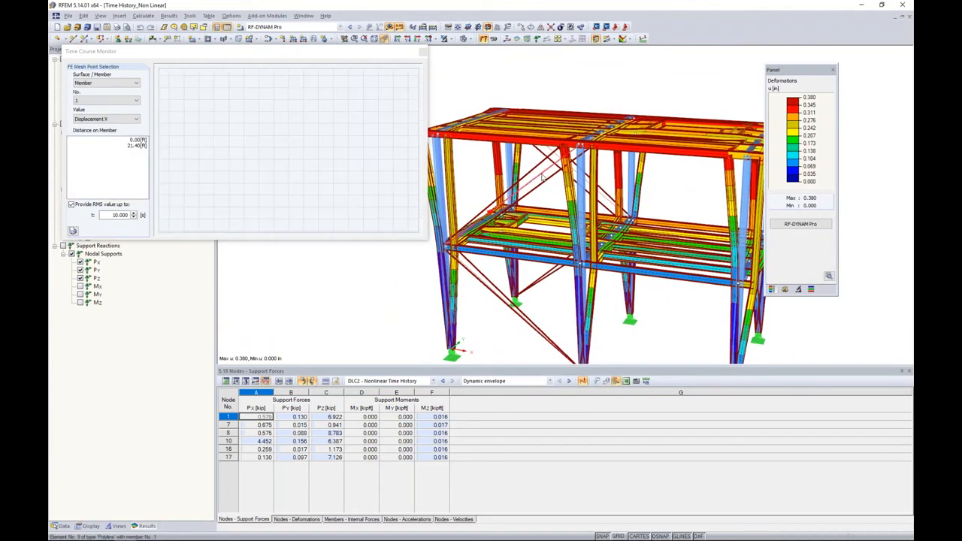
click(115, 120)
click(91, 162)
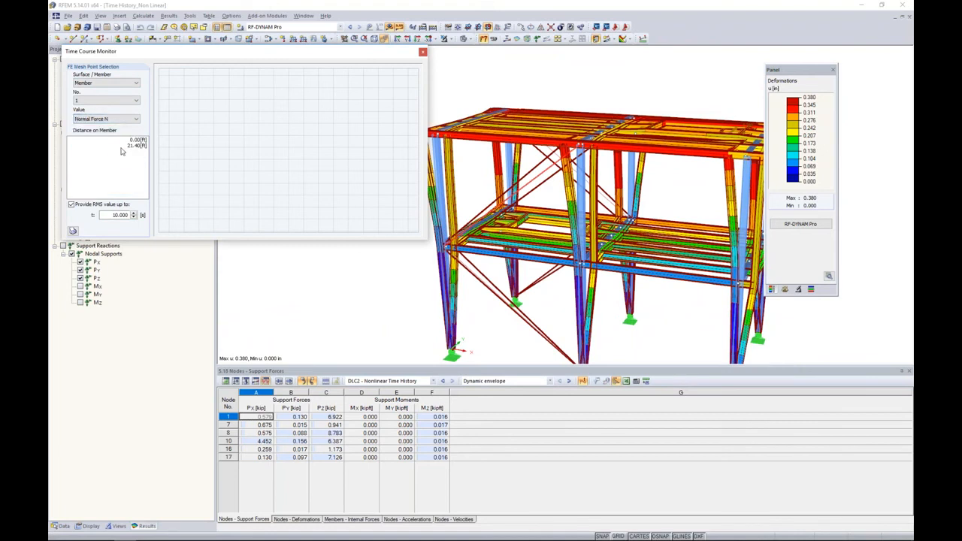
click(129, 148)
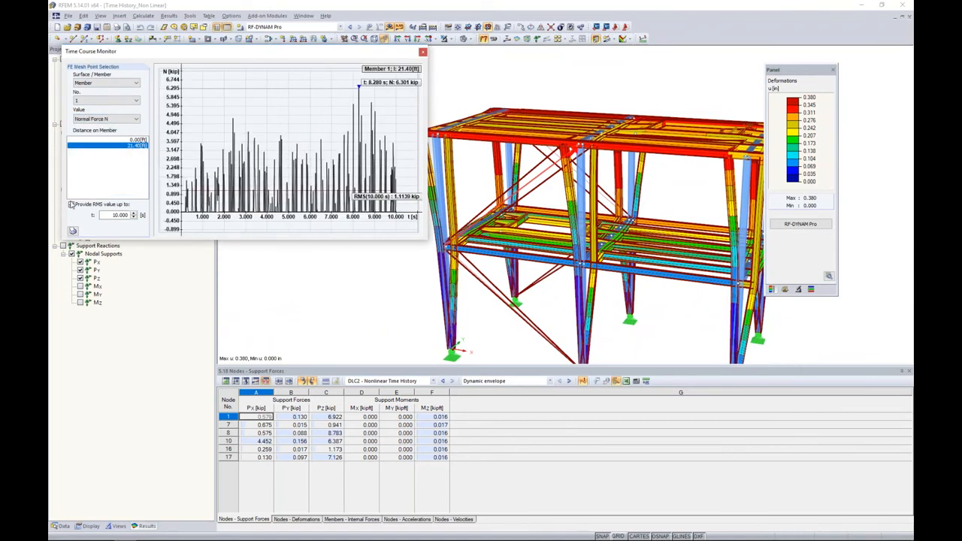
click(71, 208)
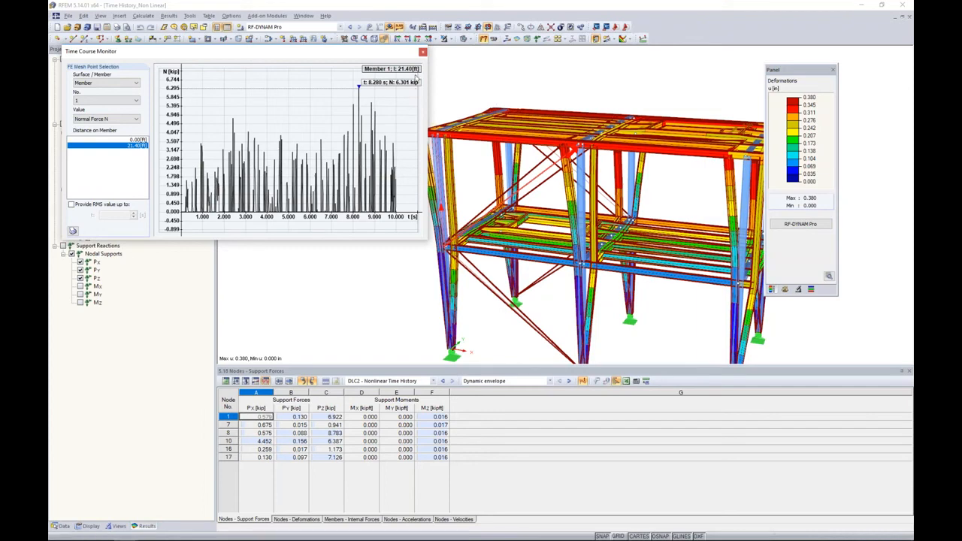
click(422, 52)
middle_drag(498, 266, 430, 199)
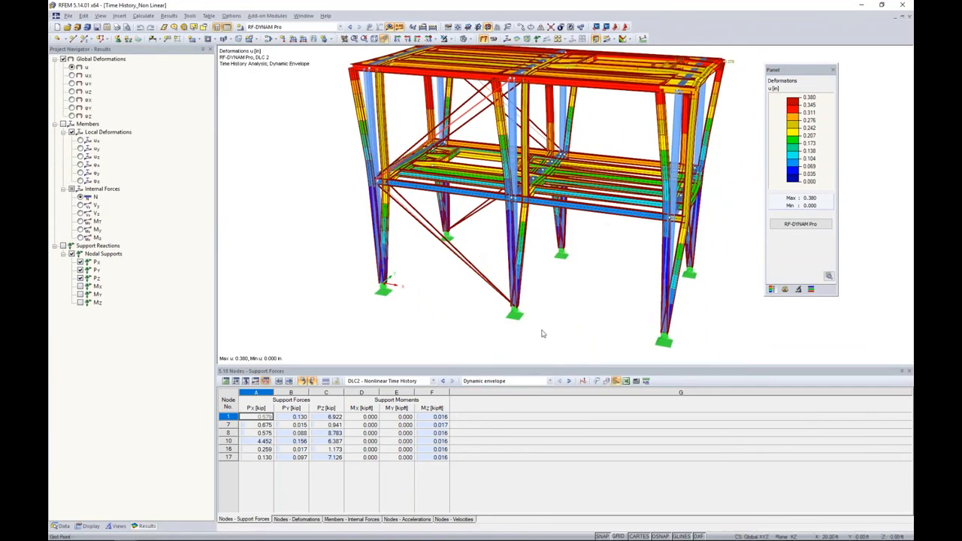
ctrl+middle_drag(569, 304, 541, 317)
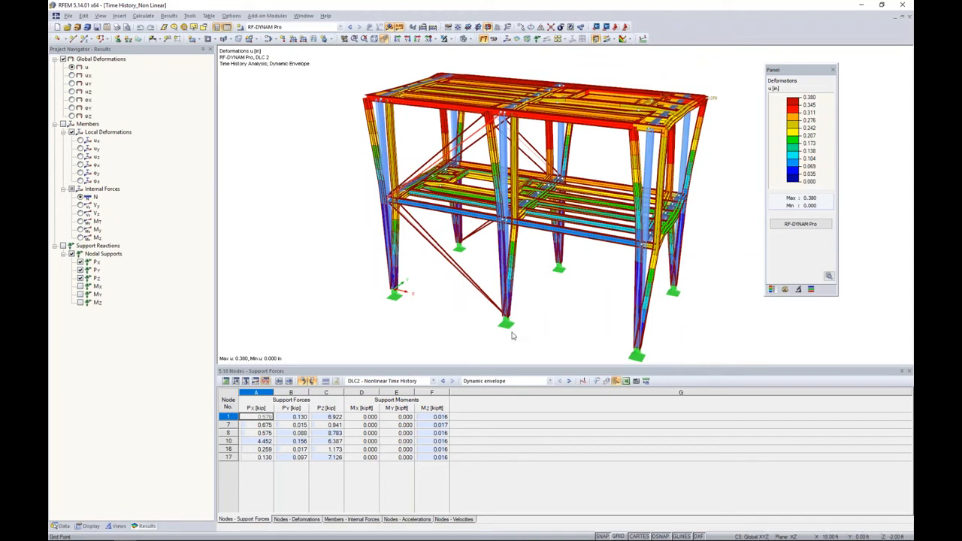
Assign a new nodal support type to node 8 at the front middle column base, with uZ' nonlinearity "Failure all if positive PZ'", accepting result deletion
double_click(509, 323)
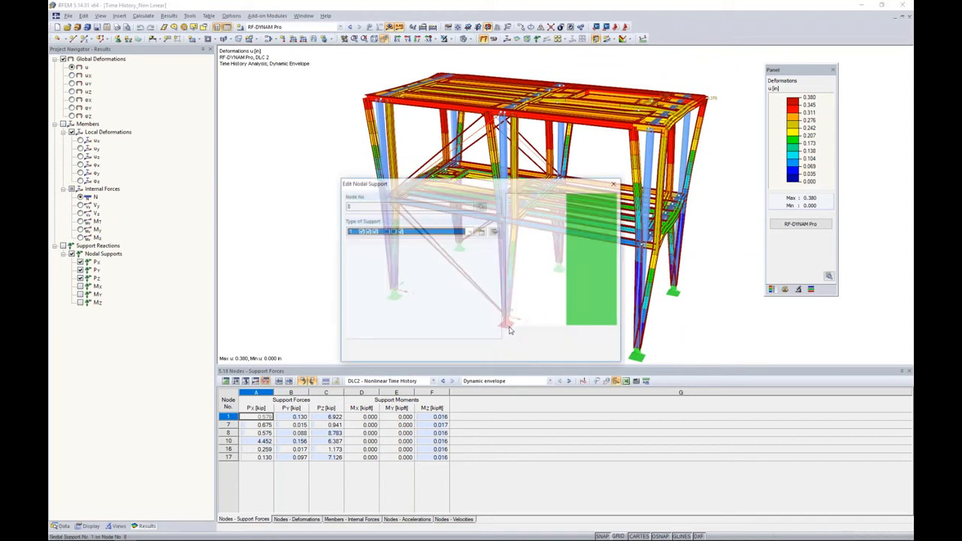
click(481, 232)
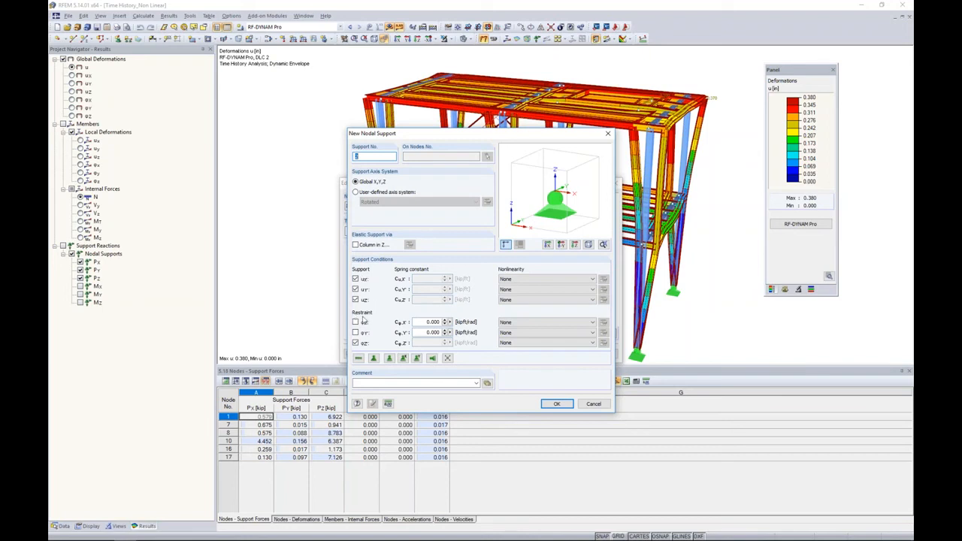
click(512, 300)
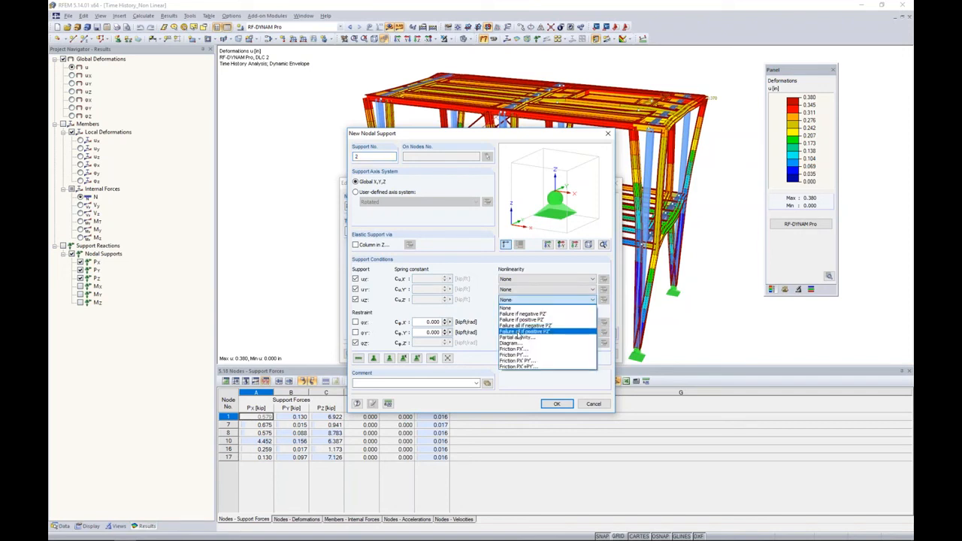
click(519, 333)
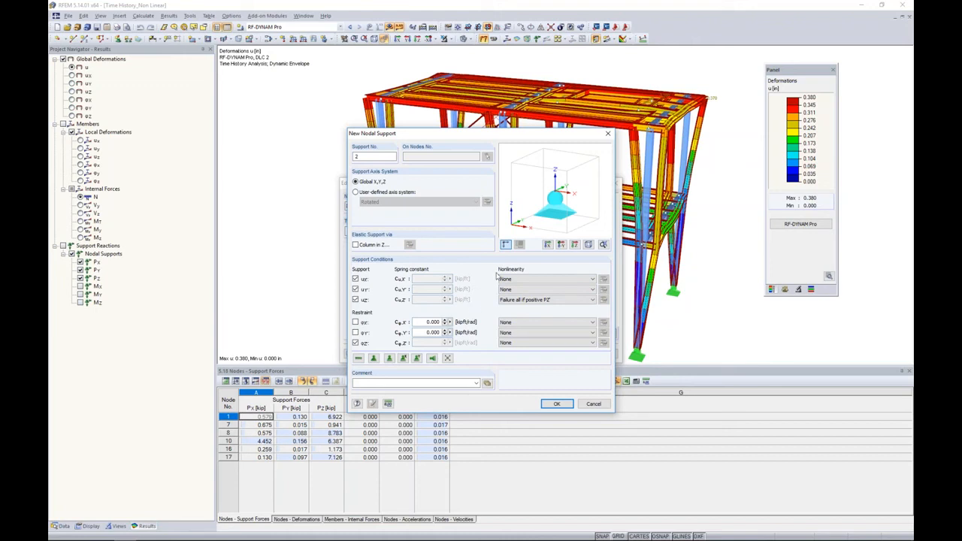
click(556, 403)
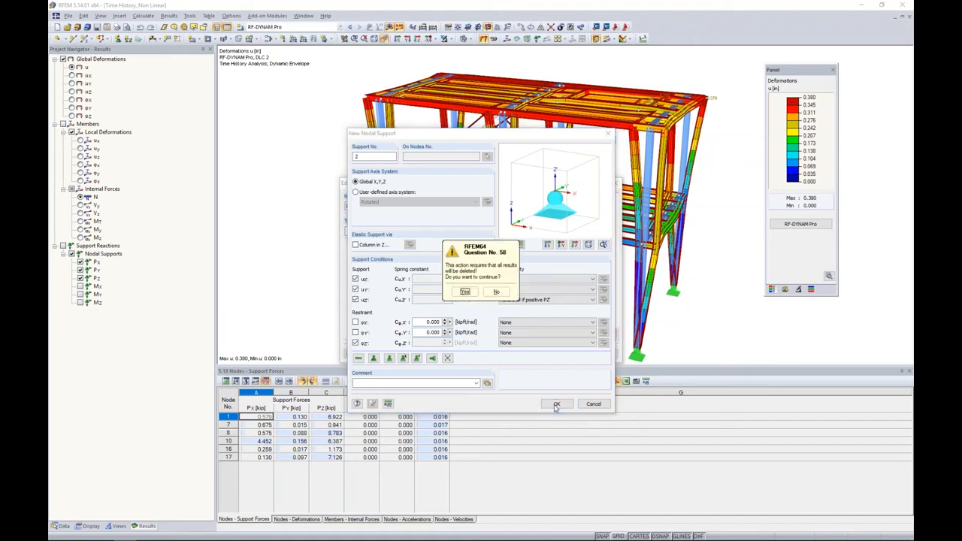
click(467, 292)
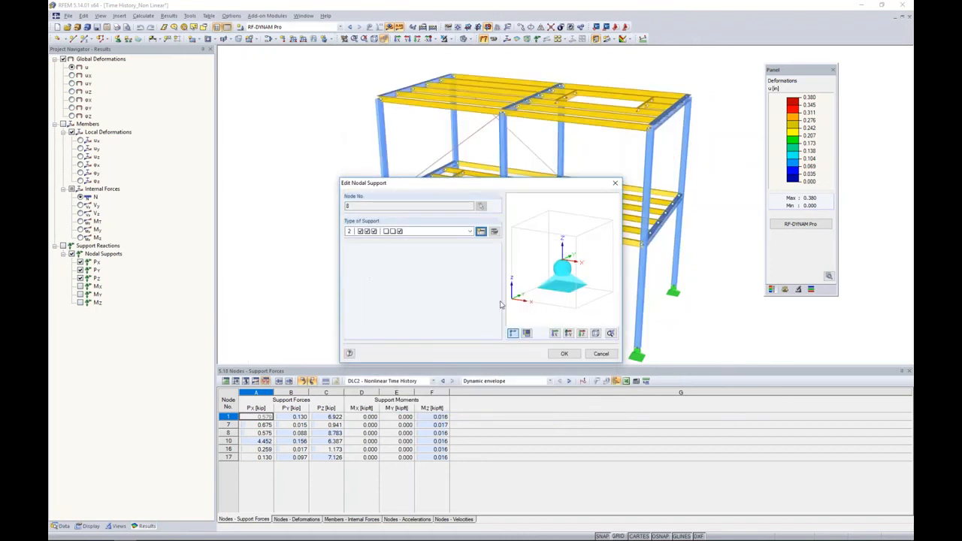
click(561, 351)
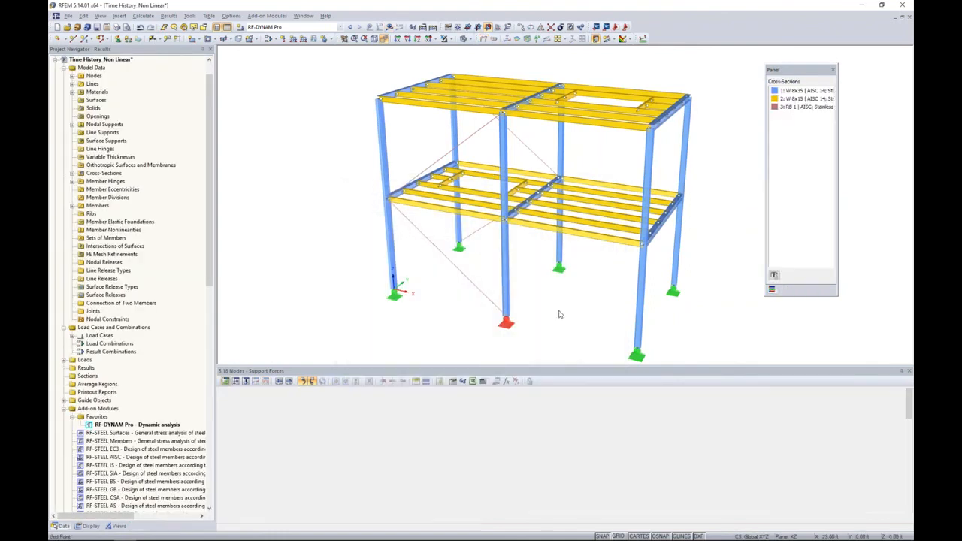
Set the maximum time of DLC2 - Nonlinear Time History to 2 s in RF-DYNAM Pro
middle_drag(561, 318, 543, 254)
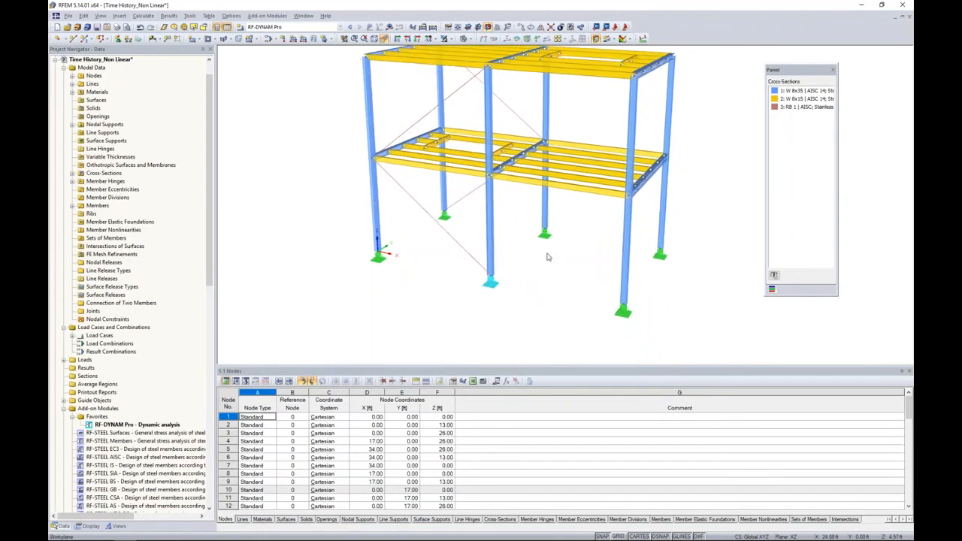
scroll(510, 284, up, 2)
scroll(511, 282, up, 2)
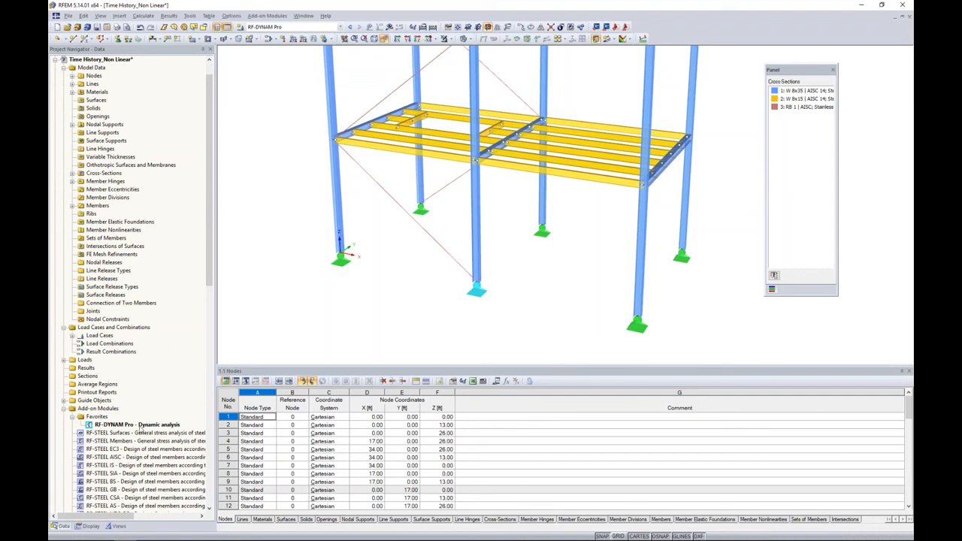
click(140, 426)
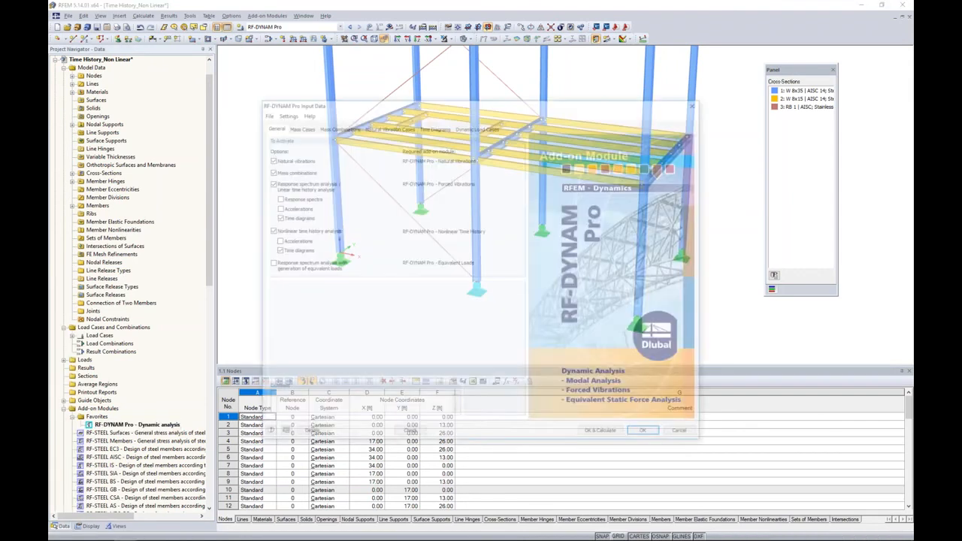
click(466, 129)
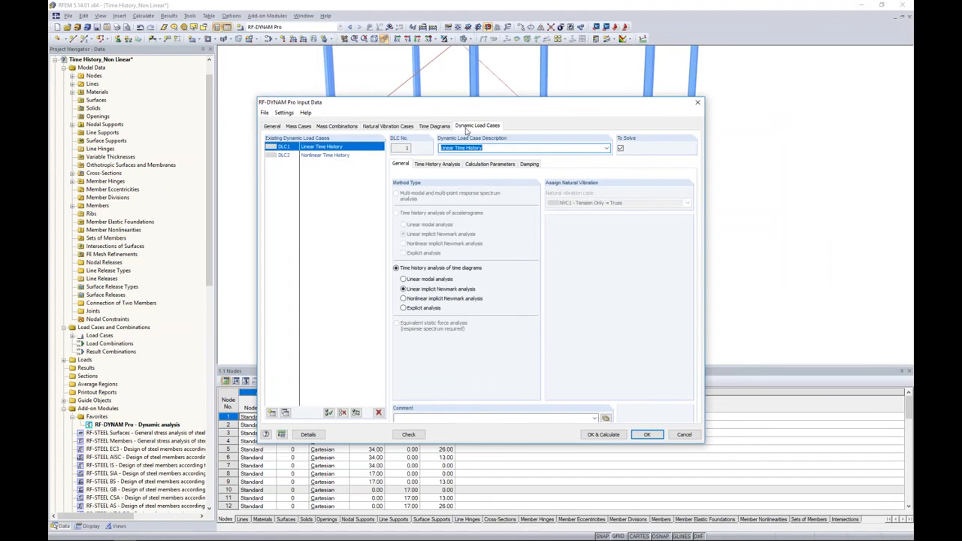
click(321, 157)
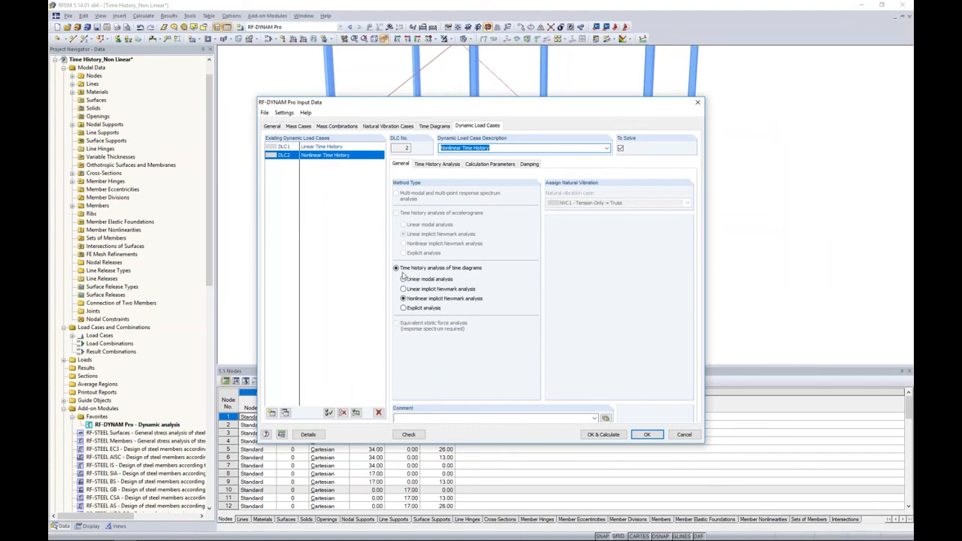
mouse_move(502, 113)
mouse_down()
mouse_move(509, 327)
mouse_move(498, 372)
mouse_move(472, 154)
mouse_move(489, 116)
mouse_up()
click(436, 174)
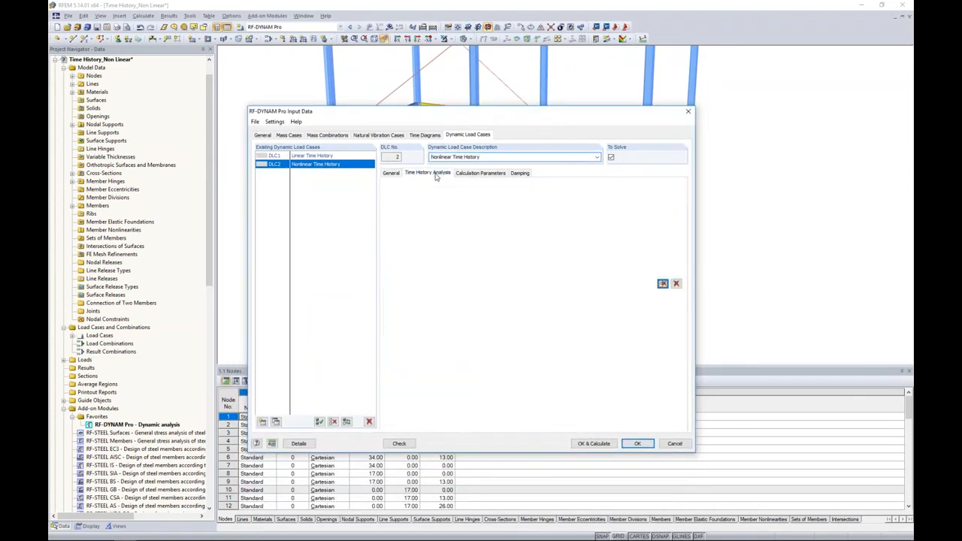
double_click(493, 321)
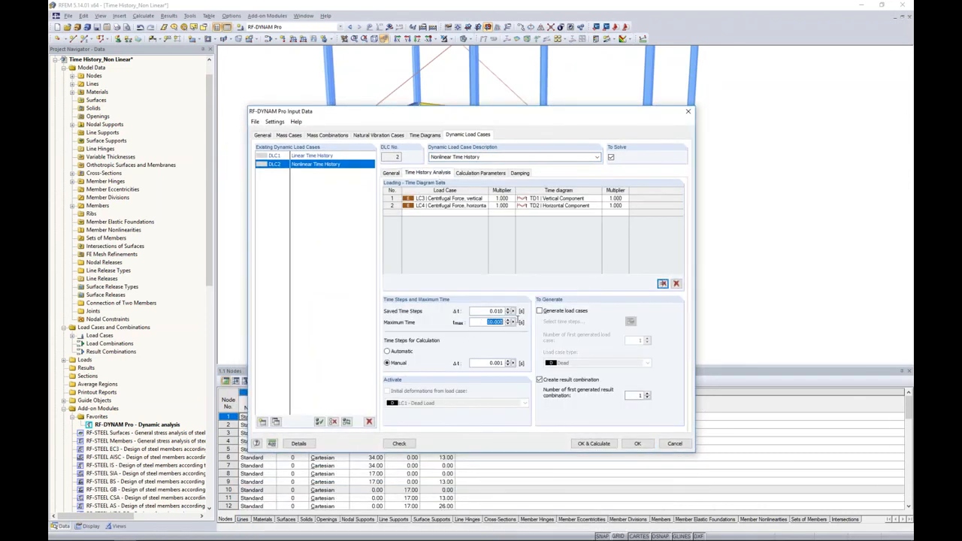
text(2)
Exclude DLC1 and the natural vibration cases NVC1 and NVC2 from solving, and accept the RF-DYNAM Pro input data
click(302, 157)
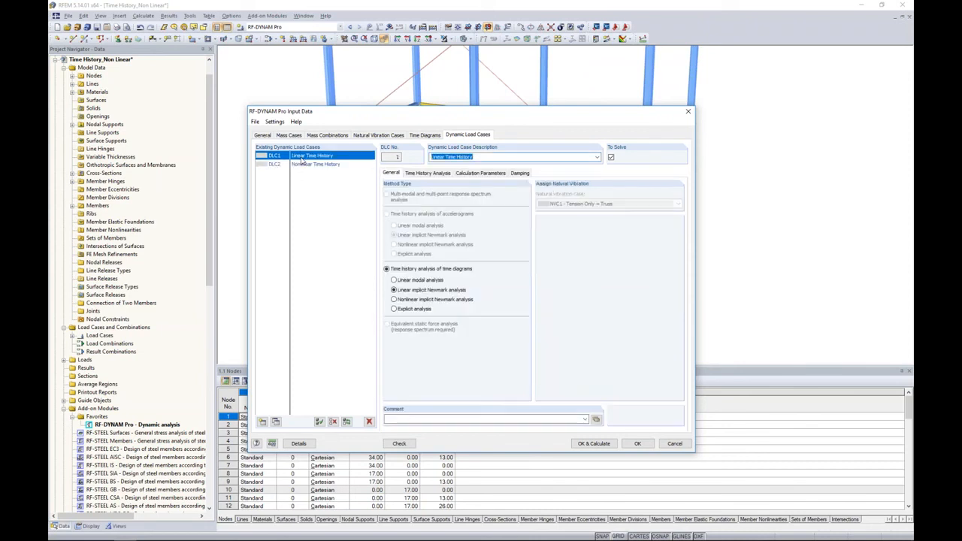
click(611, 158)
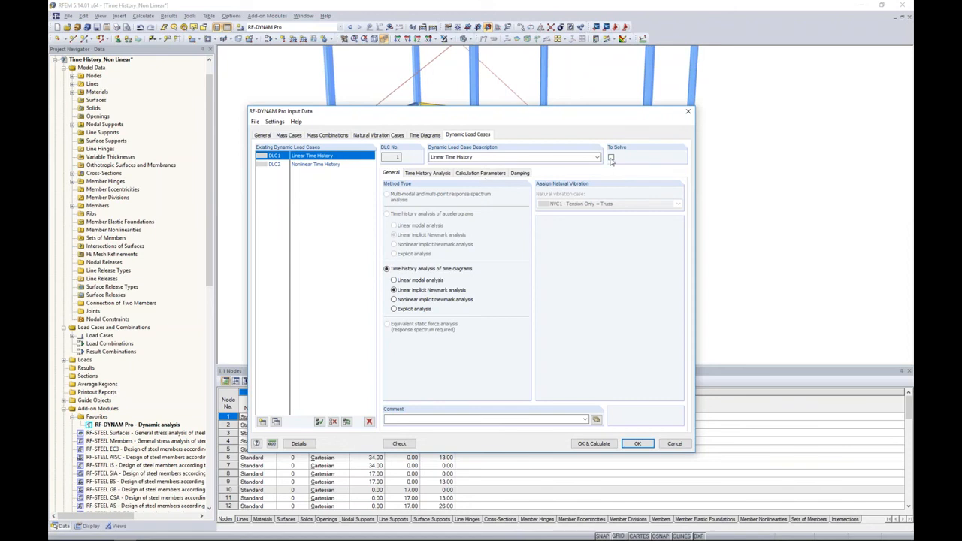
click(367, 135)
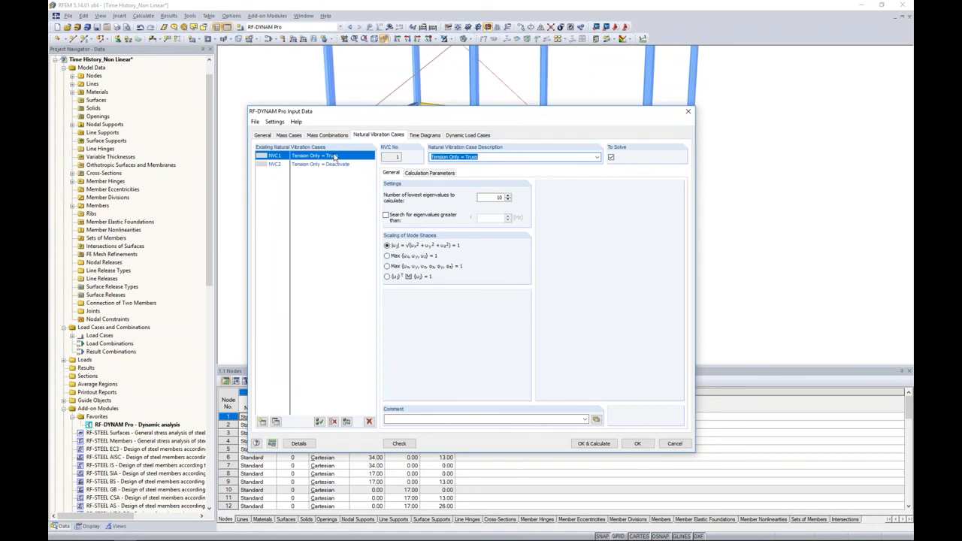
click(611, 157)
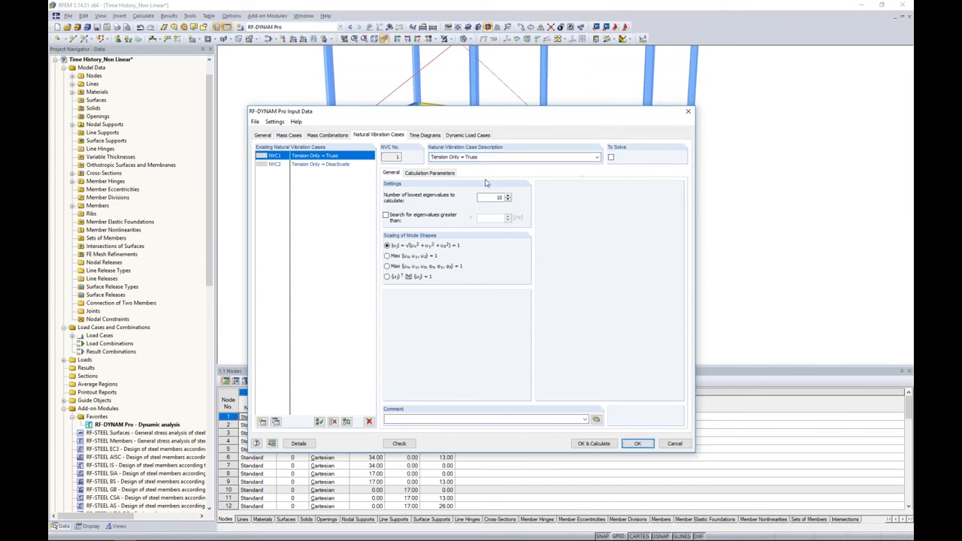
click(309, 165)
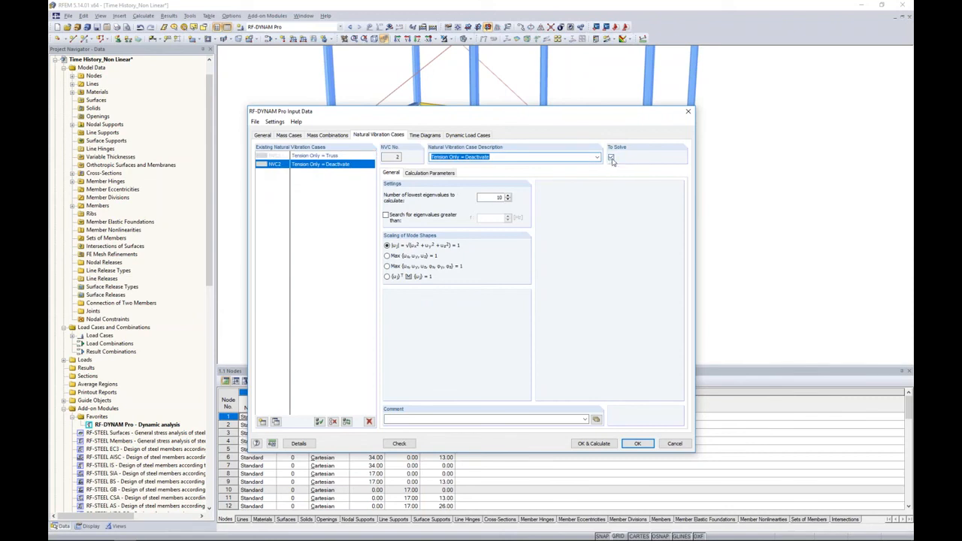
right_click(340, 165)
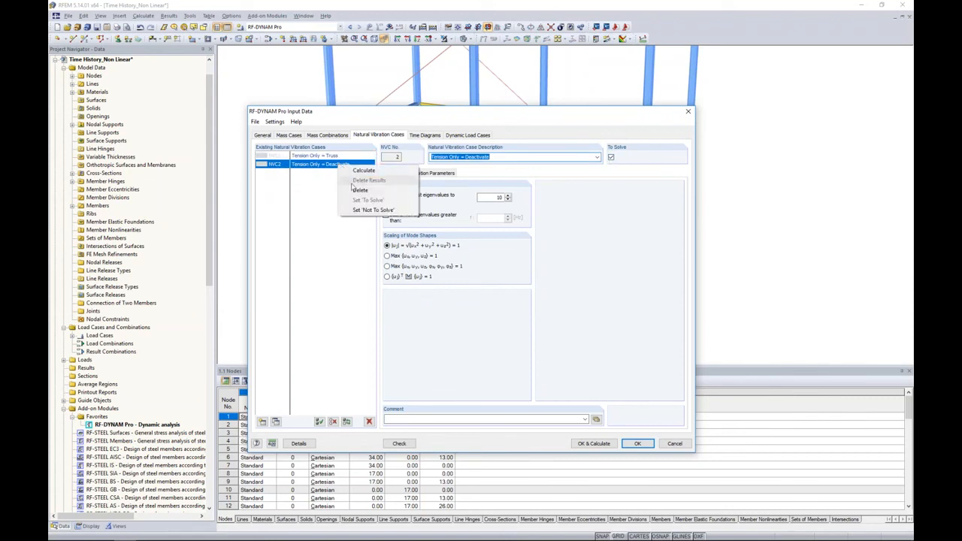
click(359, 210)
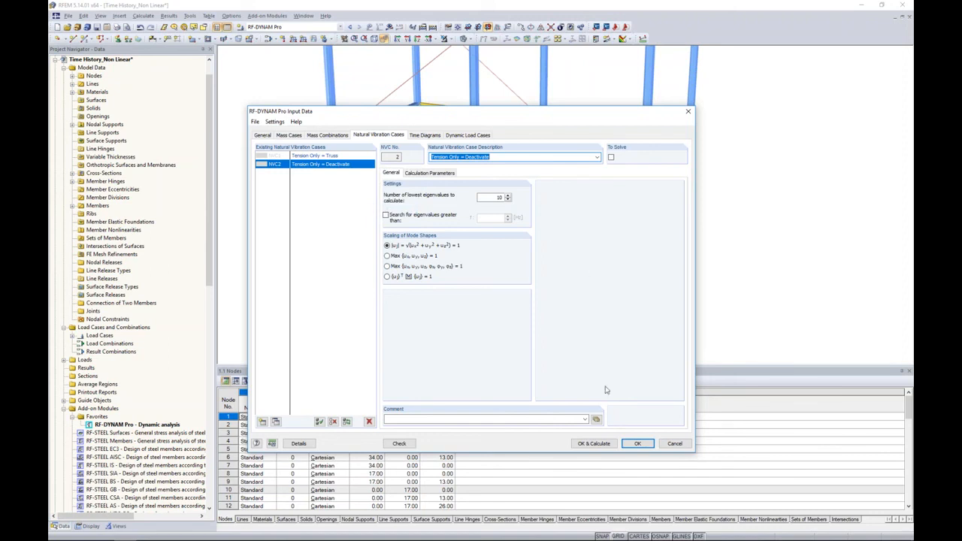
click(637, 443)
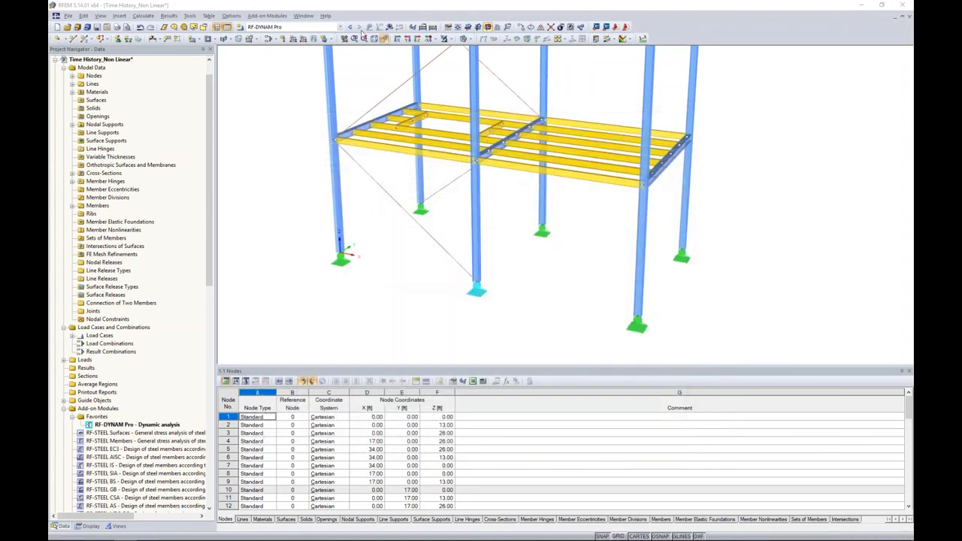
Switch to the Time History_NL Support model and display the results table of nodal support forces for DLC2
click(304, 15)
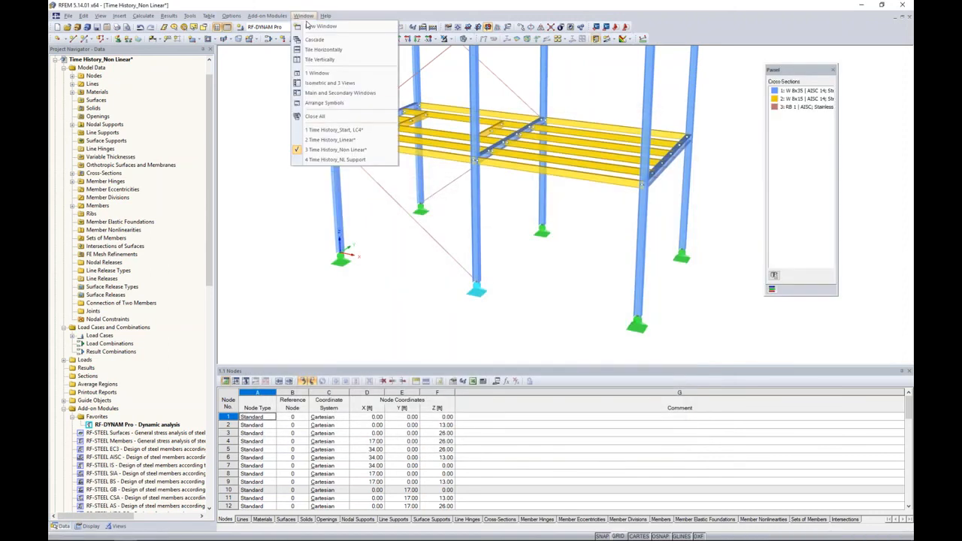
click(330, 163)
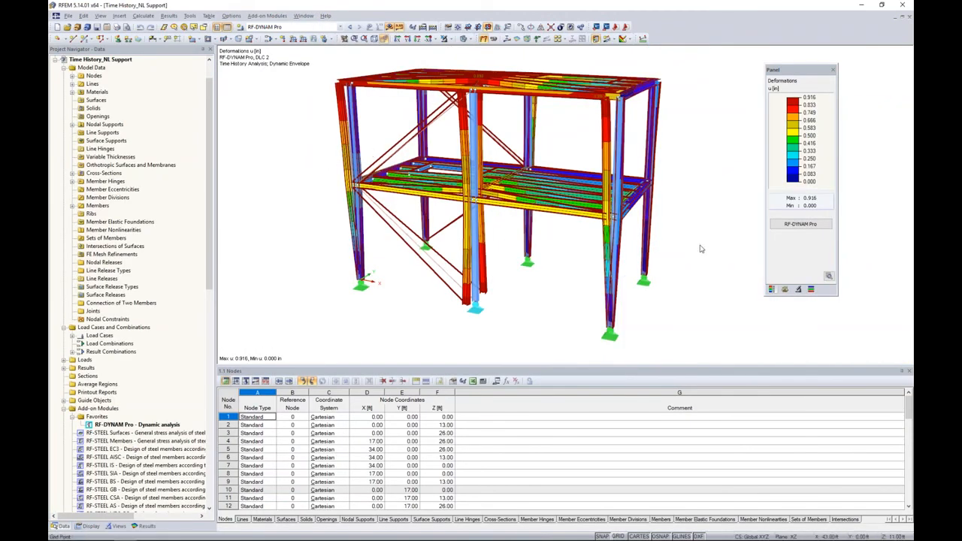
click(144, 526)
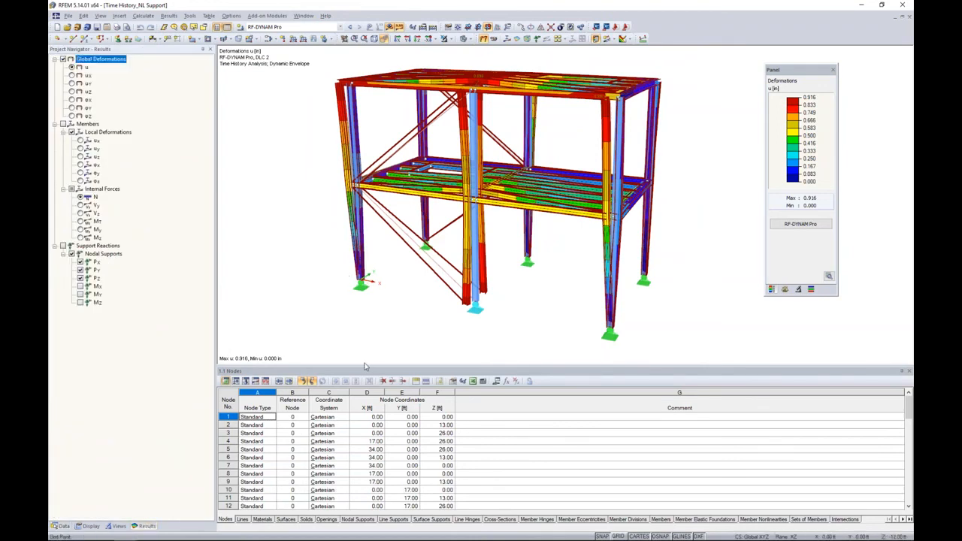
click(266, 381)
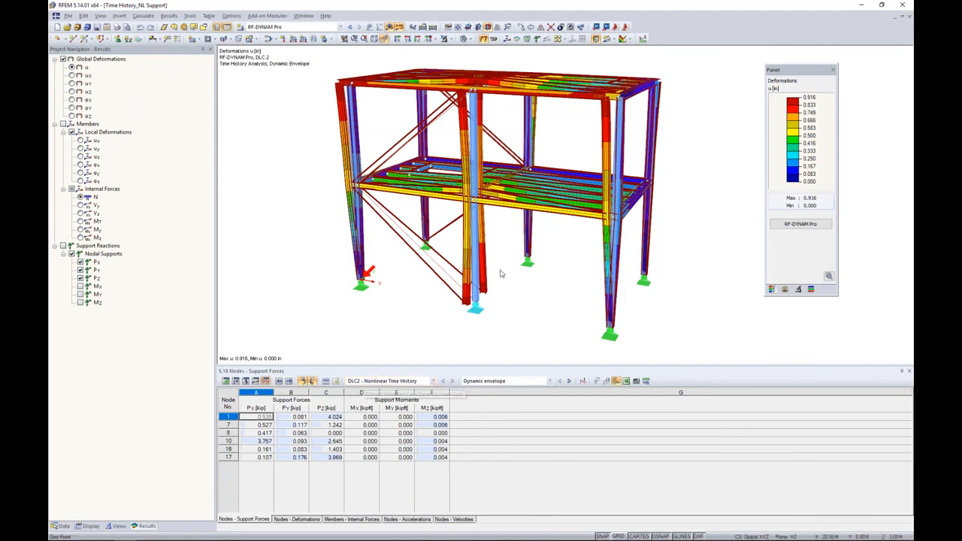
Open the Time Course Monitor for support nodes and plot Support Force PX at FE mesh point 8
click(497, 309)
middle_drag(504, 307, 577, 300)
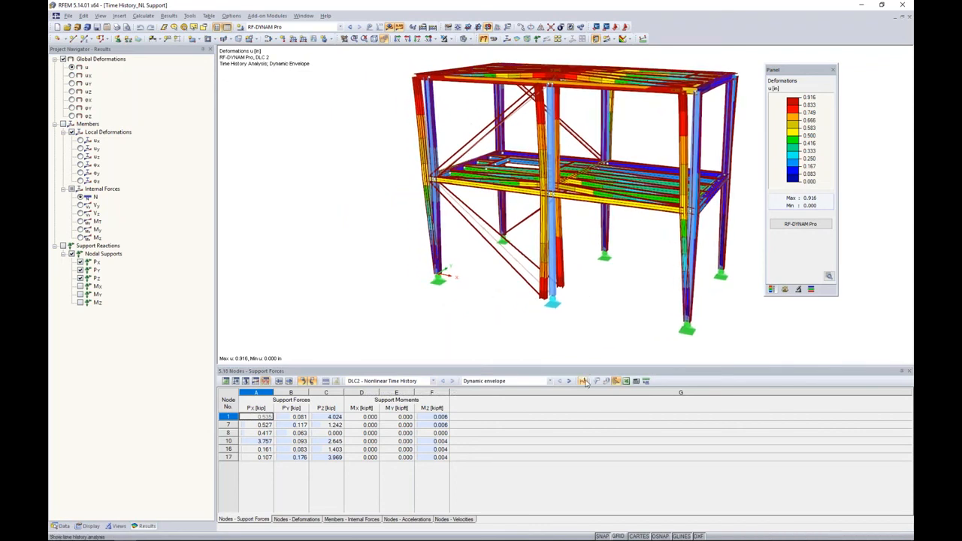
click(585, 382)
drag(307, 26, 339, 112)
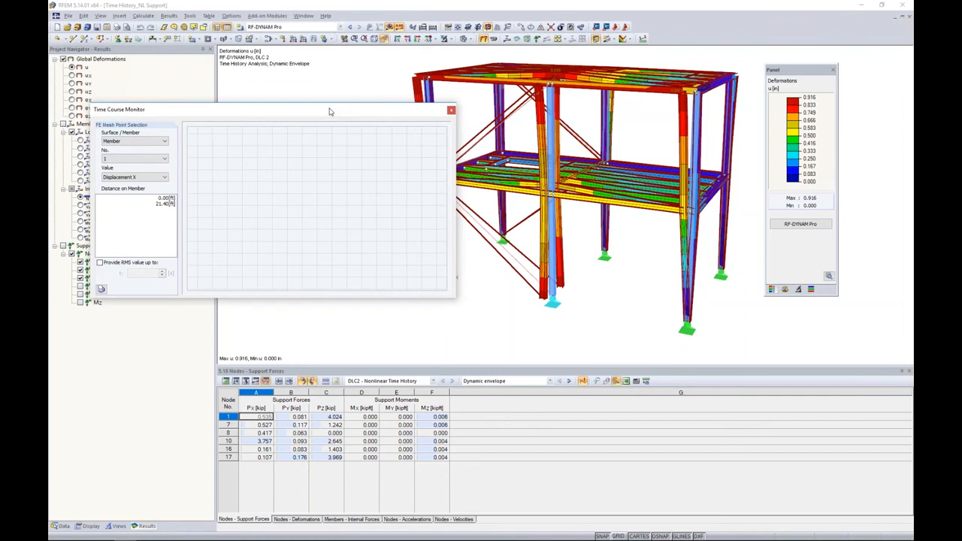
click(136, 141)
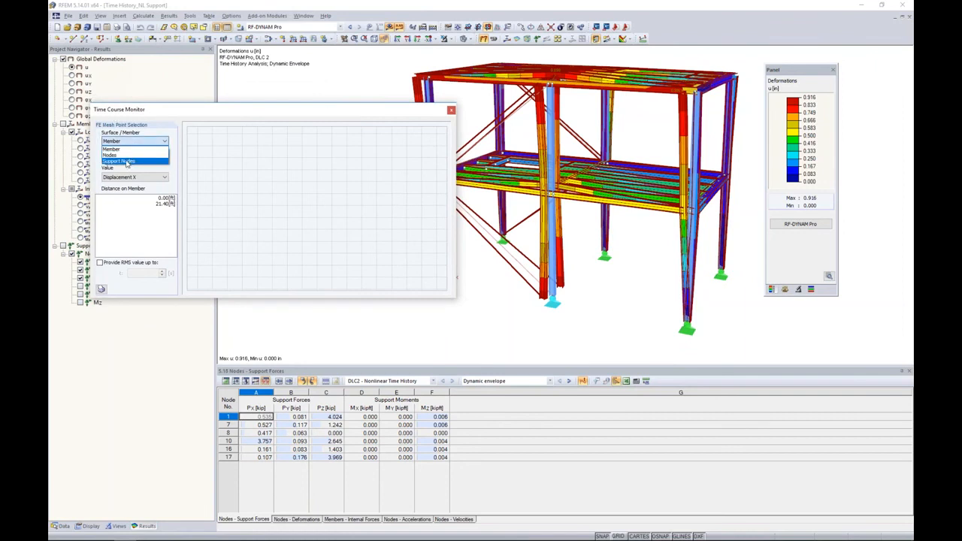
click(127, 162)
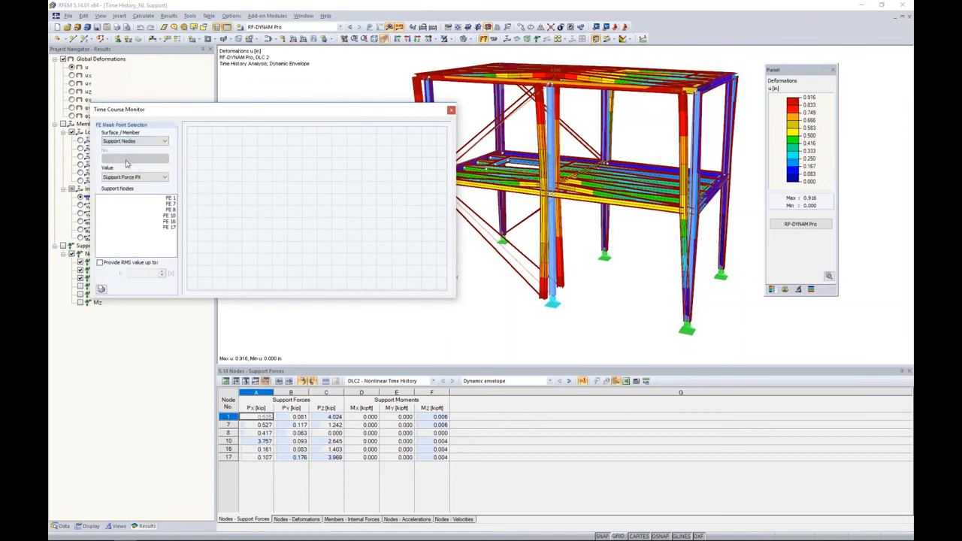
click(168, 210)
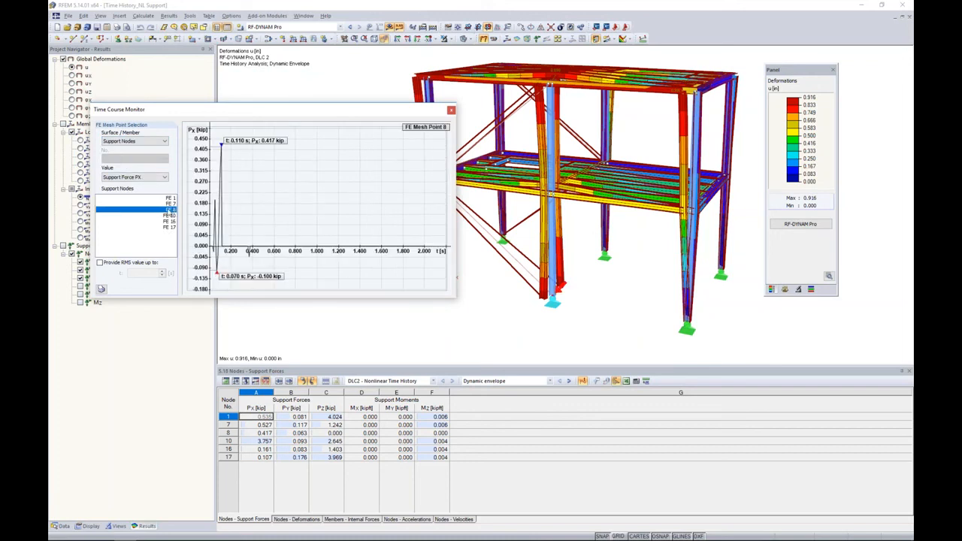
Plot Support Force PZ over time at FE mesh point 8
ctrl+middle_drag(599, 308, 569, 279)
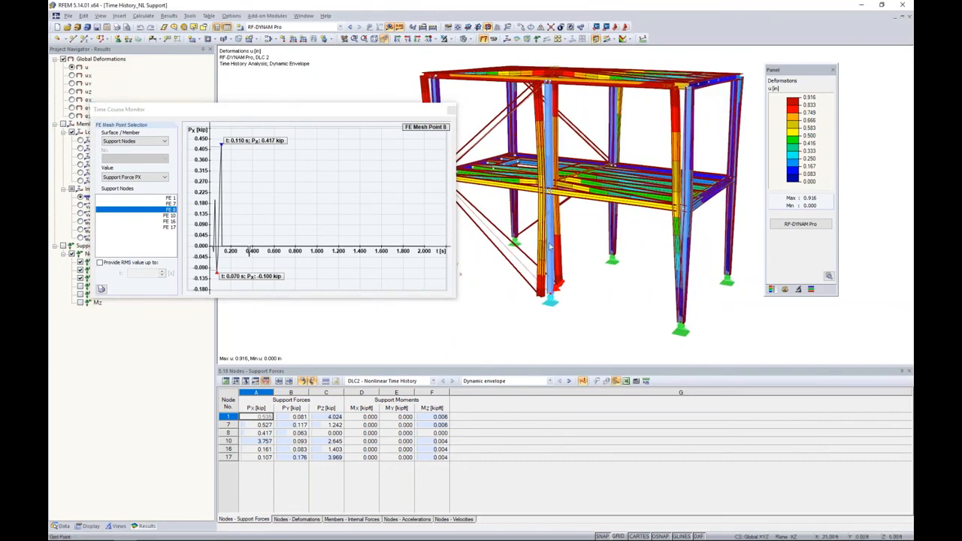
click(150, 179)
click(150, 178)
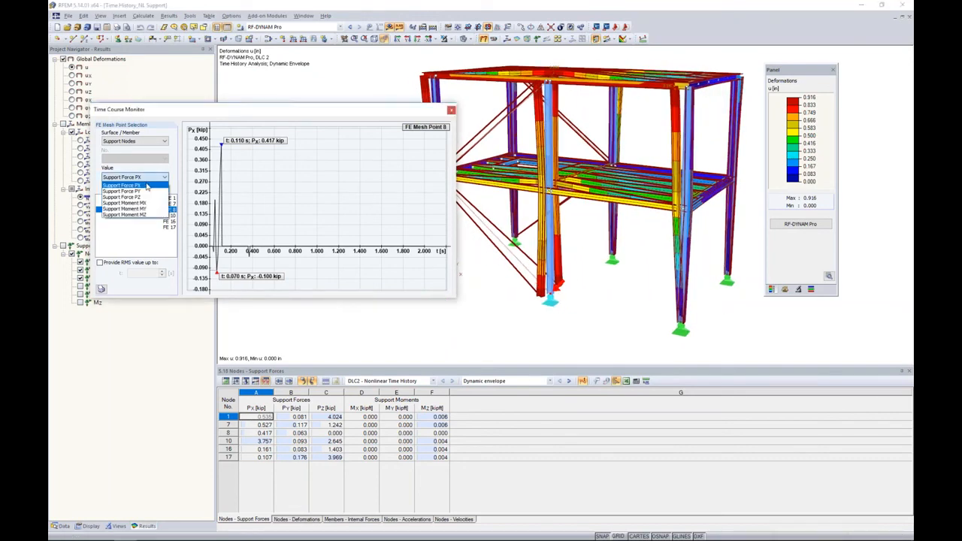
click(141, 197)
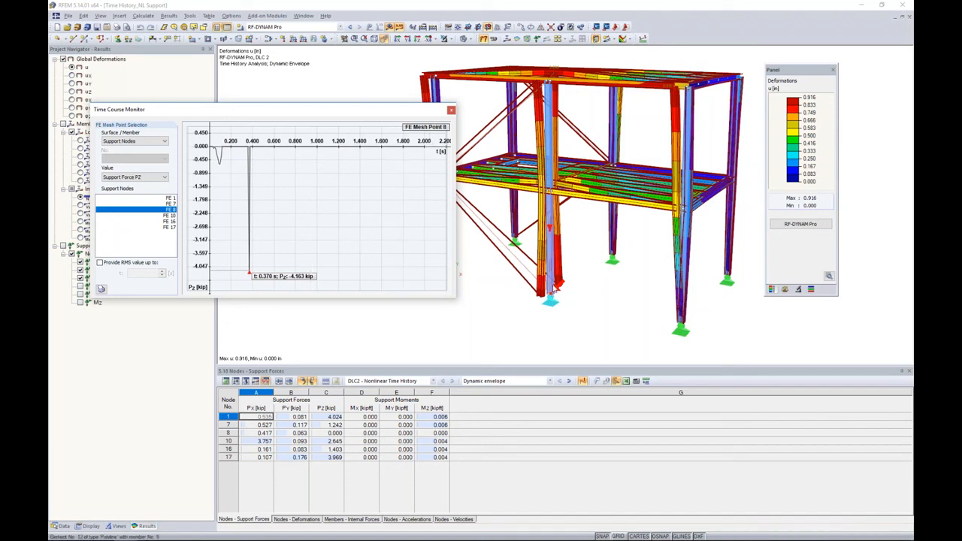
Plot Displacement Z over time for member 9 at the 13.00 ft location in the Time Course Monitor
click(152, 142)
click(147, 150)
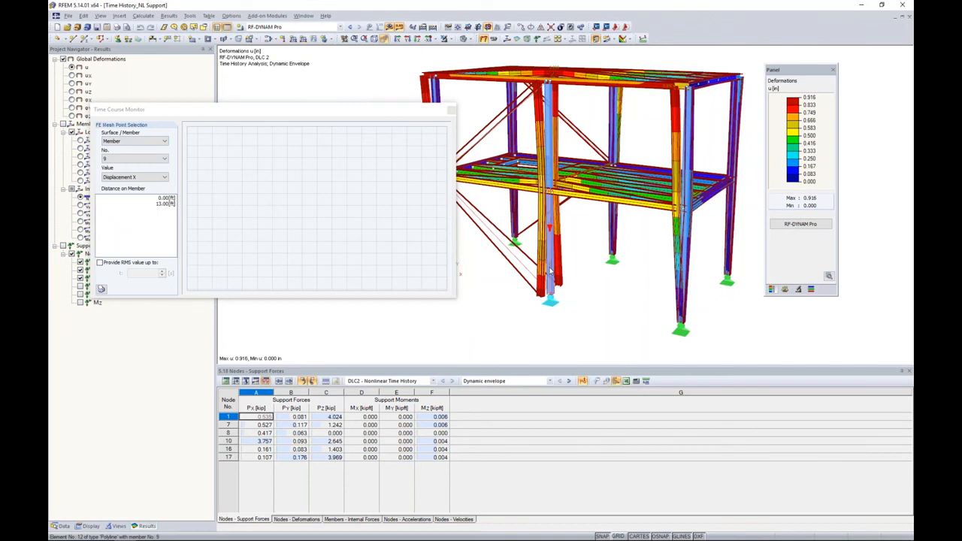
click(166, 204)
click(151, 177)
click(140, 199)
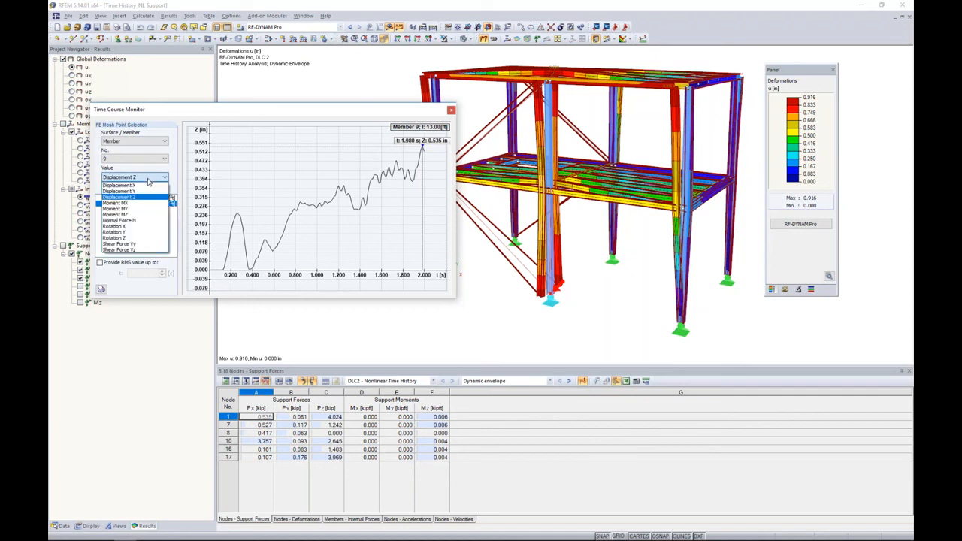
click(171, 176)
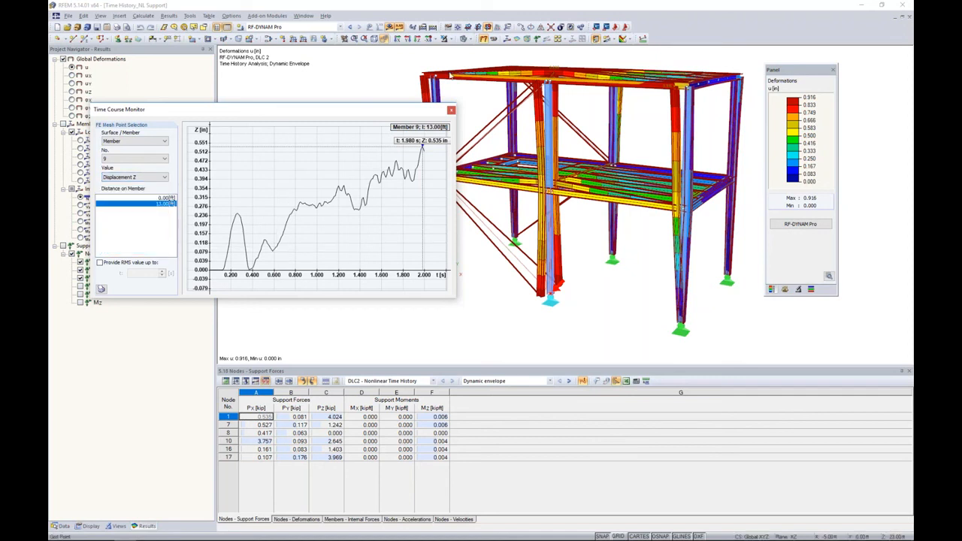
Play the time history animation of the DLC2 deformations, inspect the column base at the nonlinear support, and end the animation
click(492, 41)
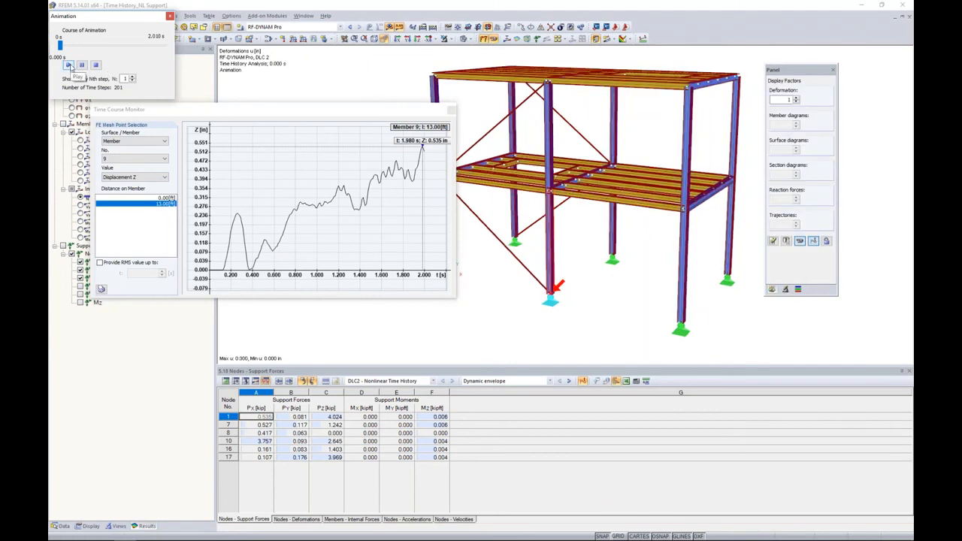
click(69, 65)
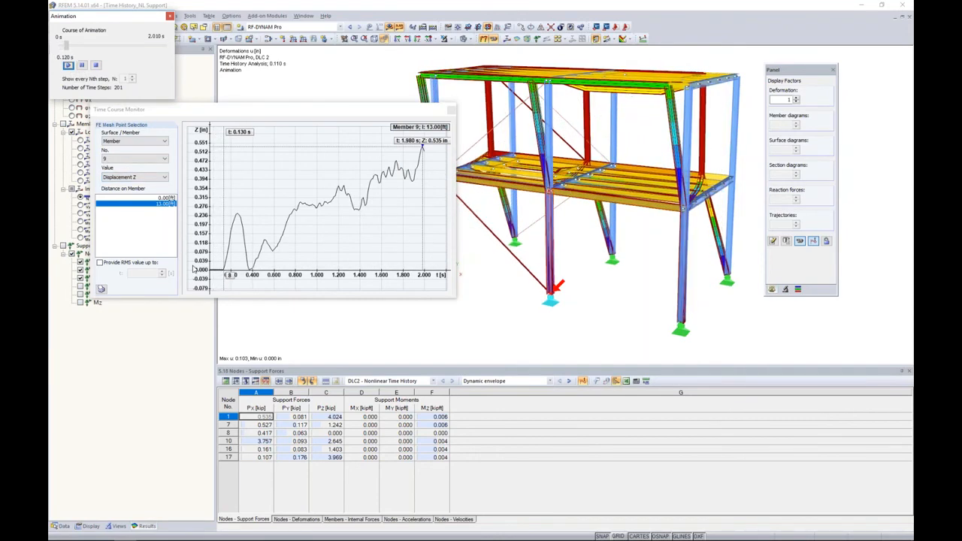
scroll(553, 296, up, 5)
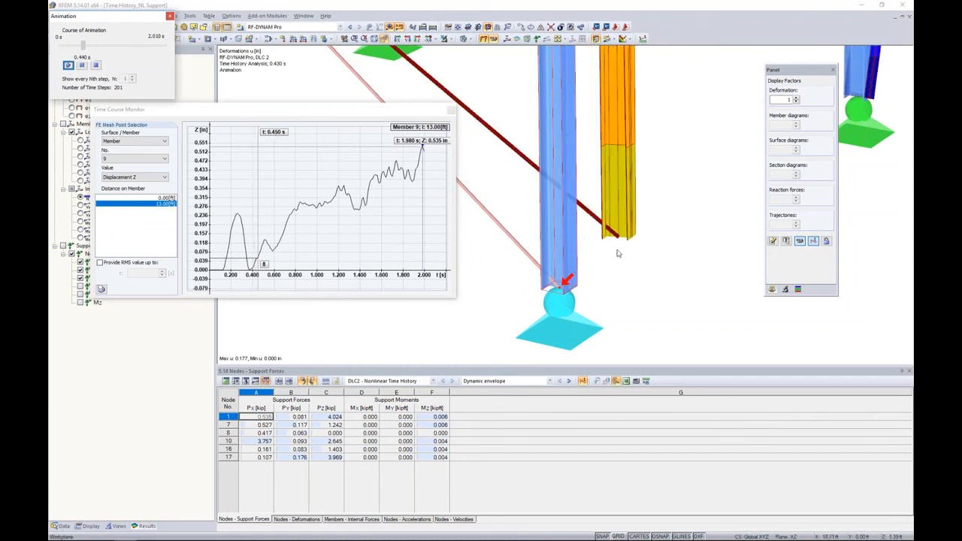
scroll(613, 256, down, 5)
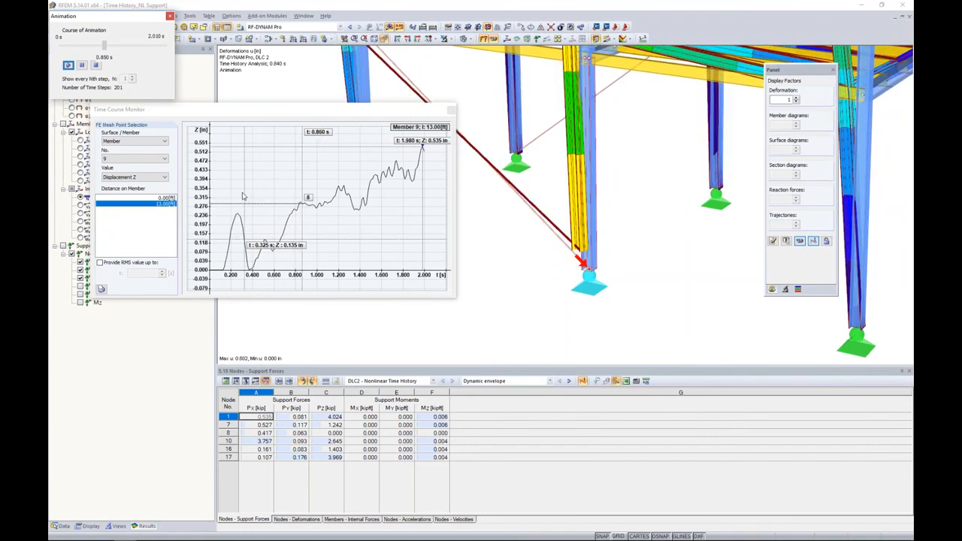
click(96, 66)
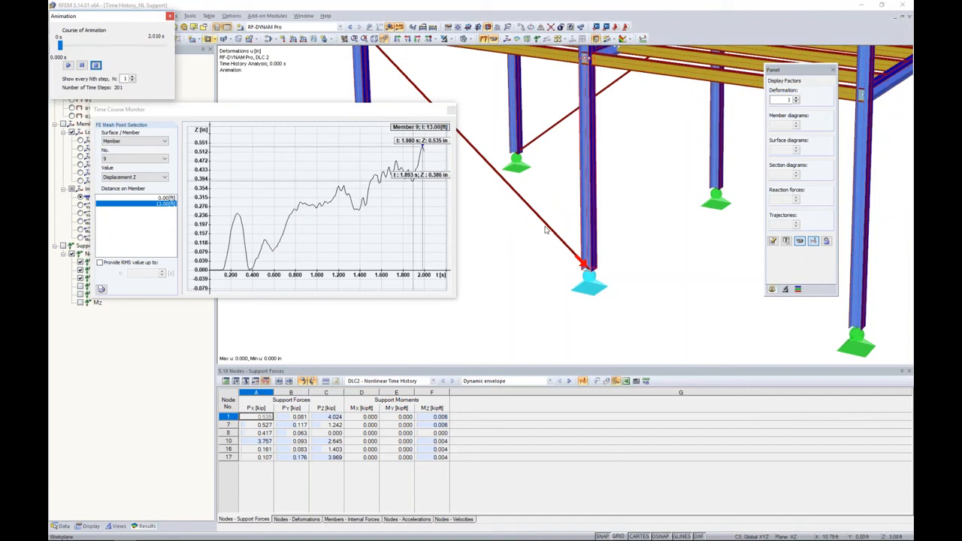
click(170, 16)
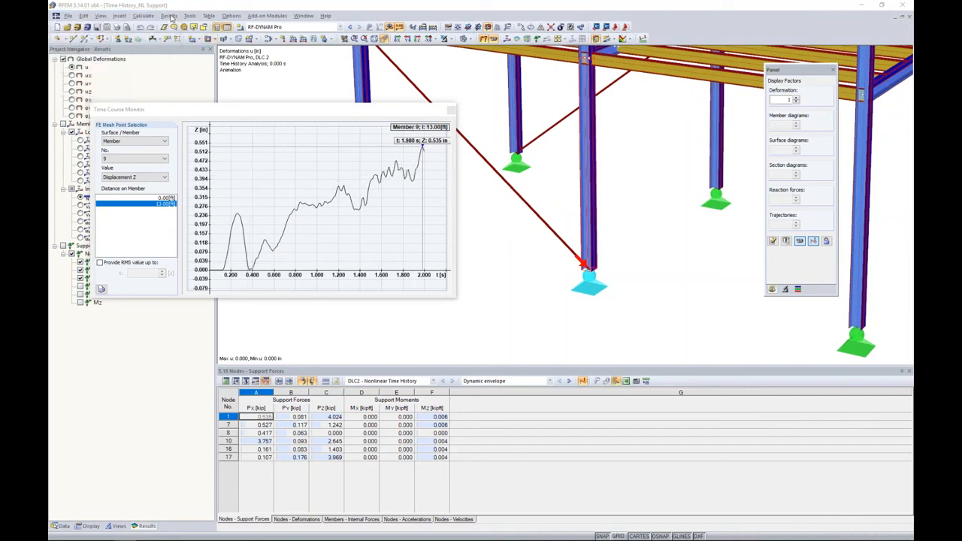
click(181, 27)
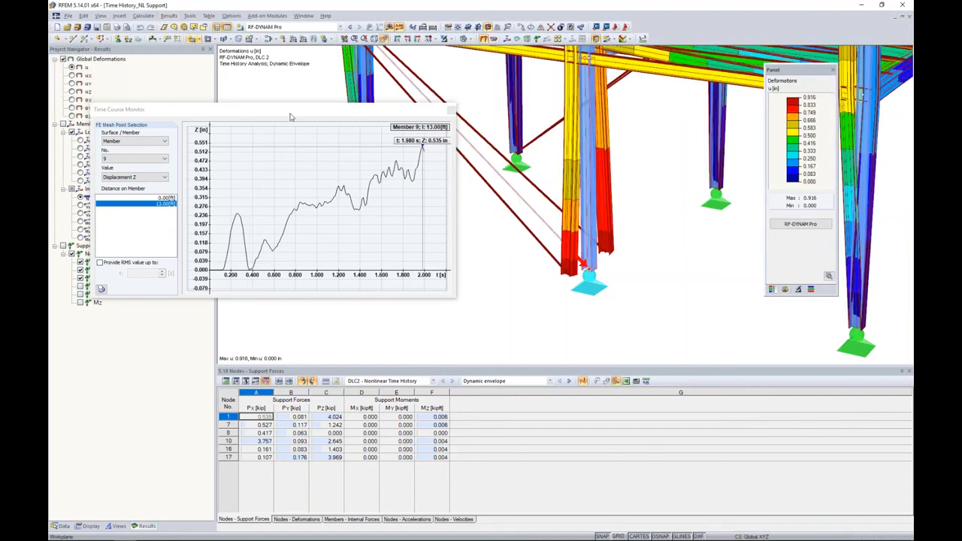
Close the Time Course Monitor and switch to the presentation's More Information slide
click(451, 111)
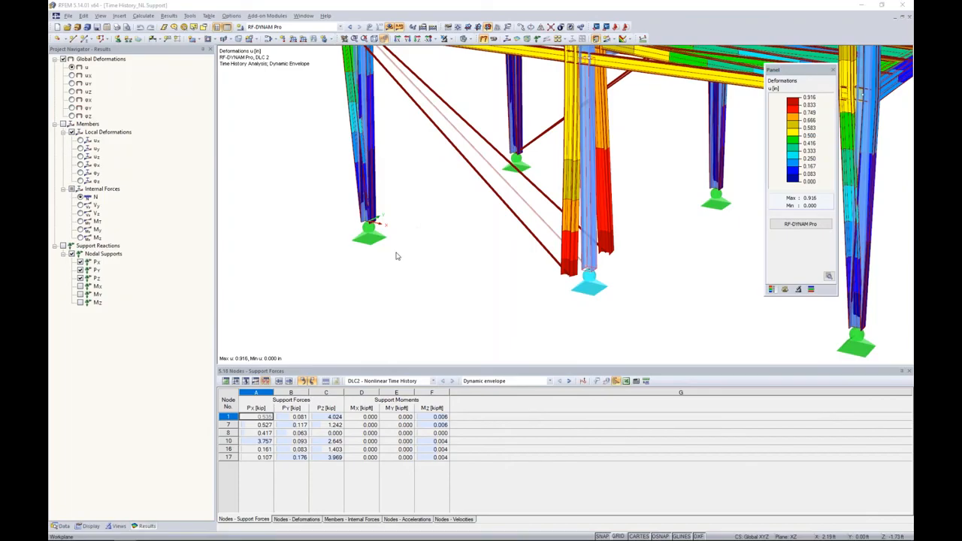
key(super+Tab)
key(Return)
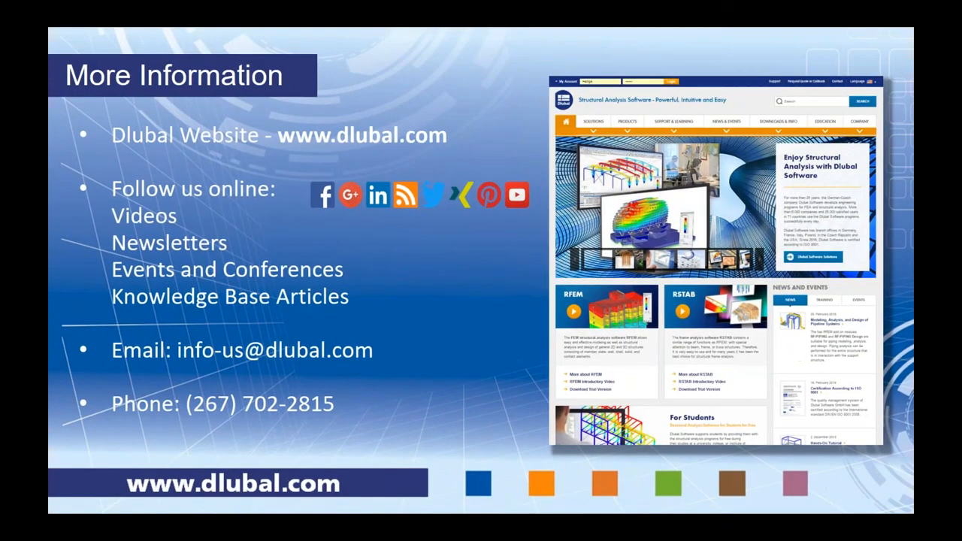